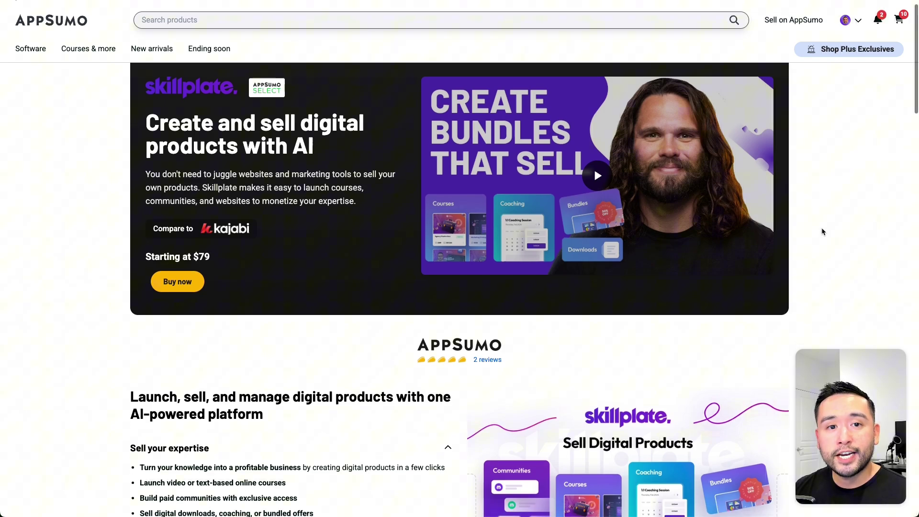
Step: Scroll the AppSumo Skillplate deal page to the License Tiers 1–4 pricing table ($79–$349)
left_click(822, 229)
scroll(822, 231, "down", 3)
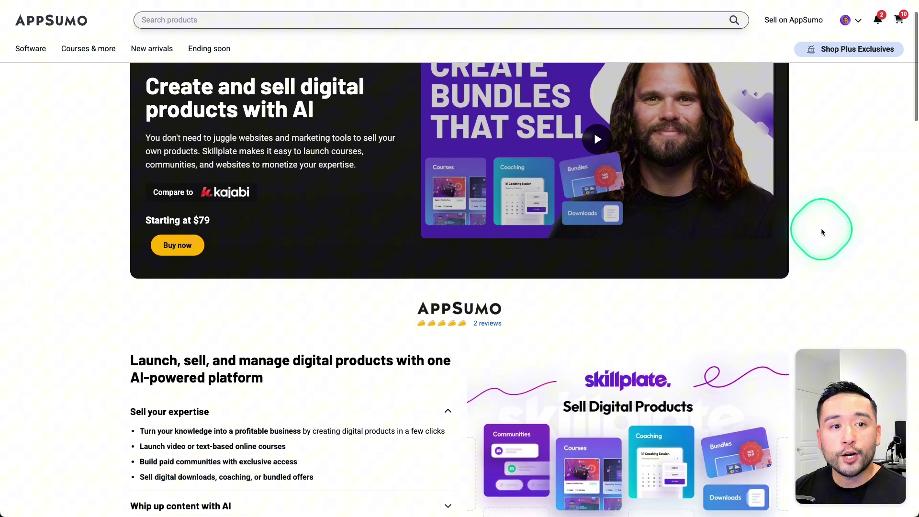
scroll(815, 231, "down", 4)
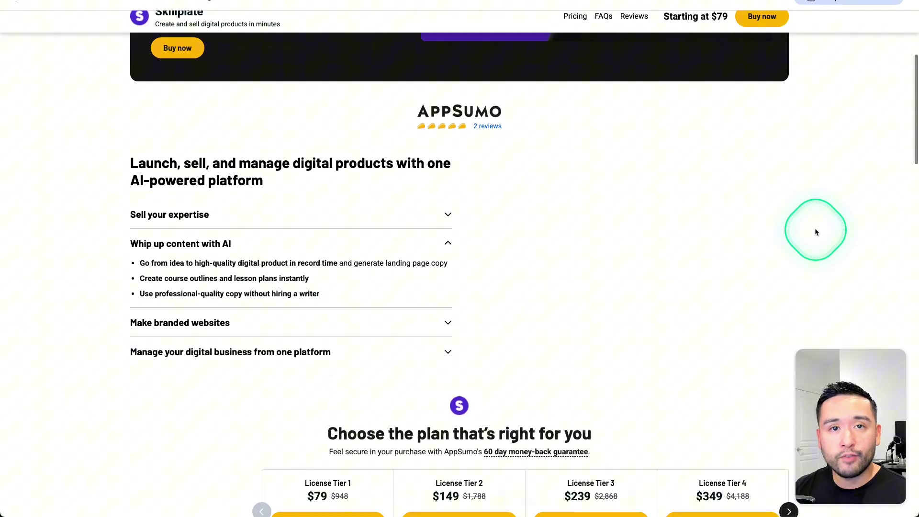
scroll(816, 232, "down", 4)
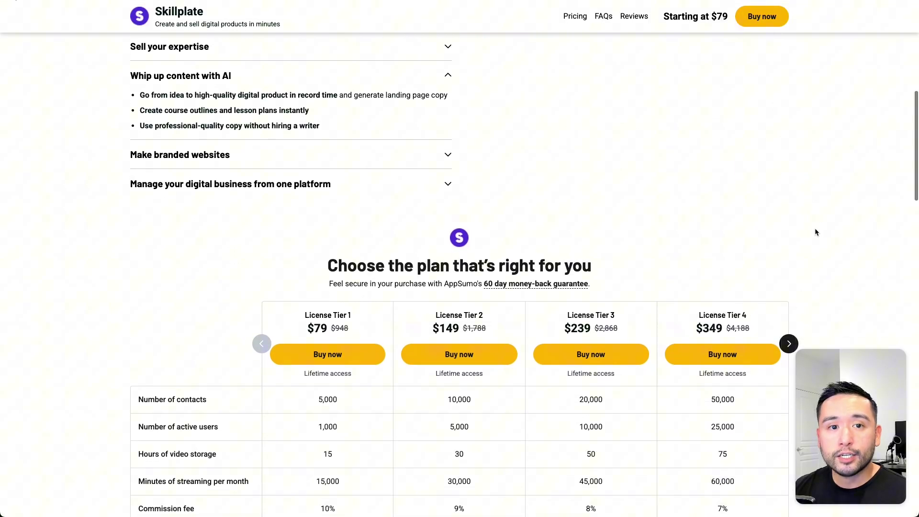
scroll(815, 232, "down", 1)
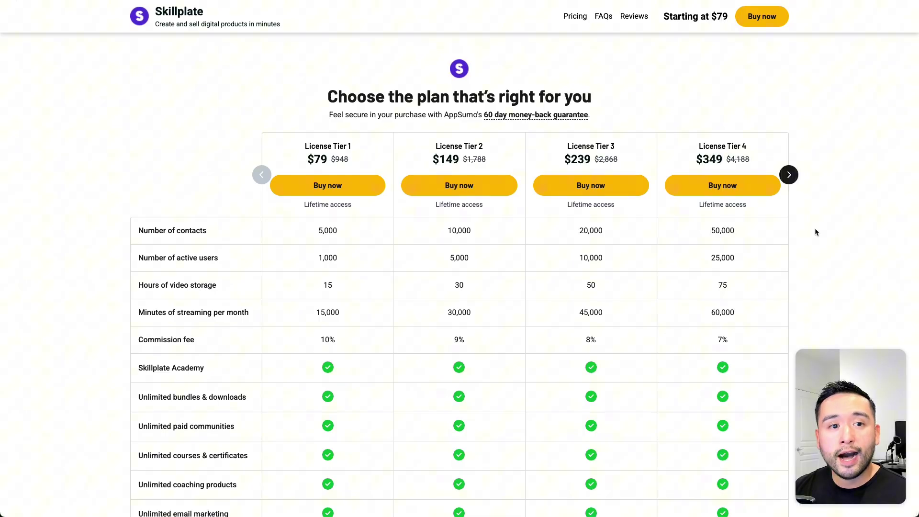
scroll(815, 231, "up", 1)
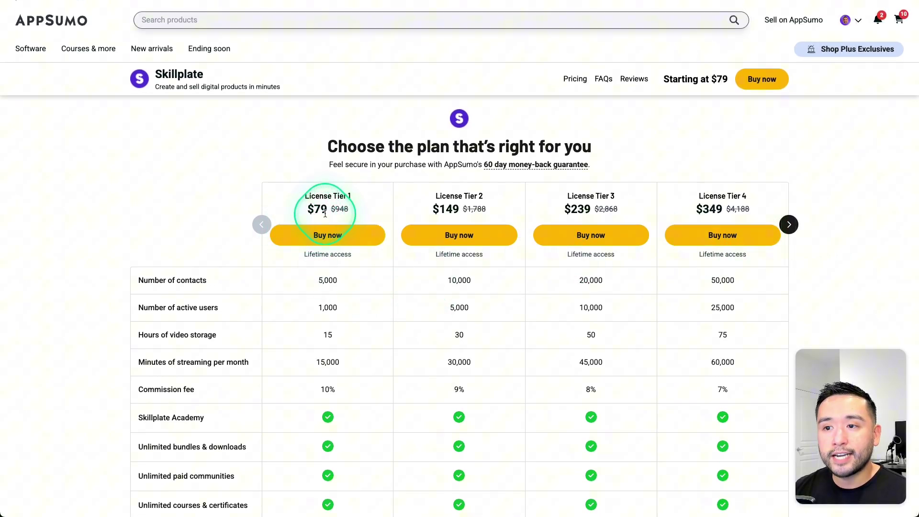
scroll(394, 277, "down", 2)
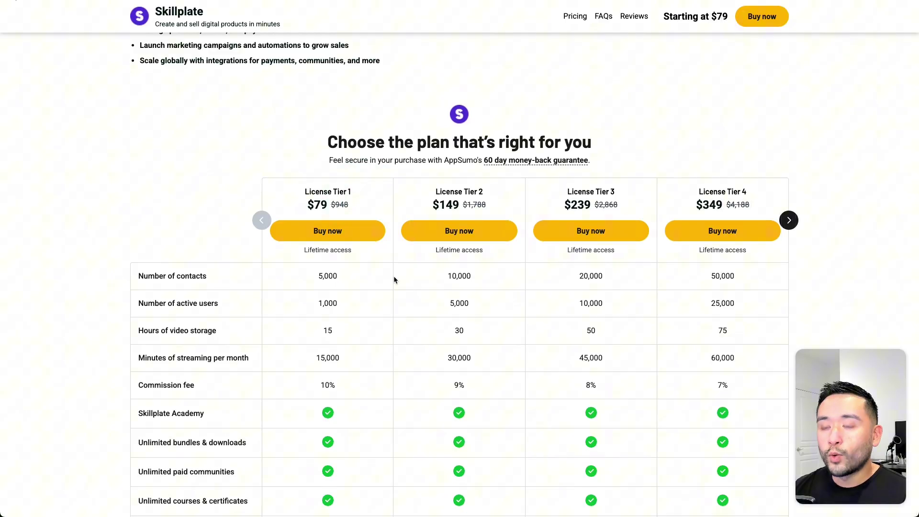
scroll(394, 277, "down", 5)
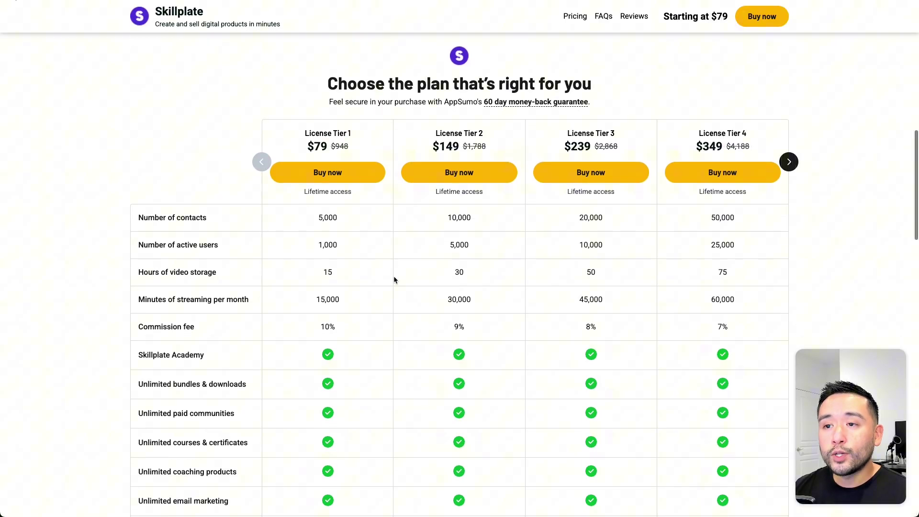
scroll(394, 280, "down", 4)
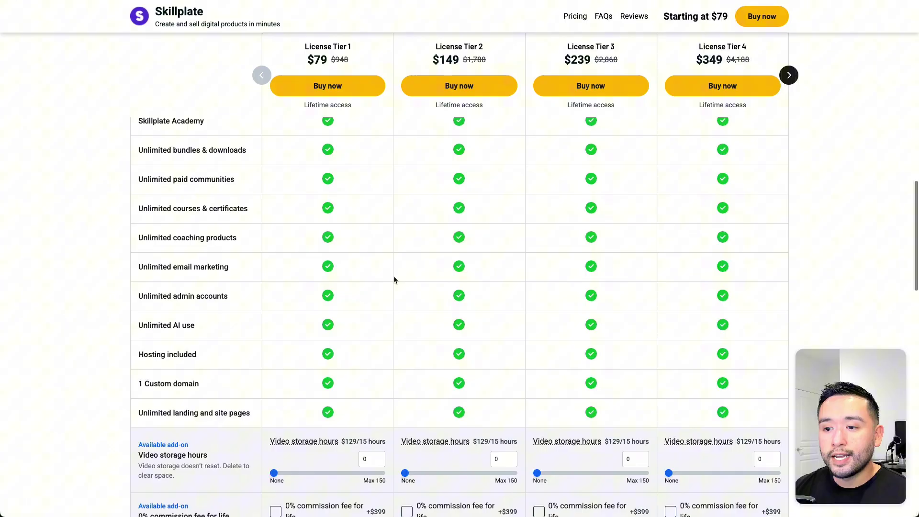
scroll(733, 283, "up", 9)
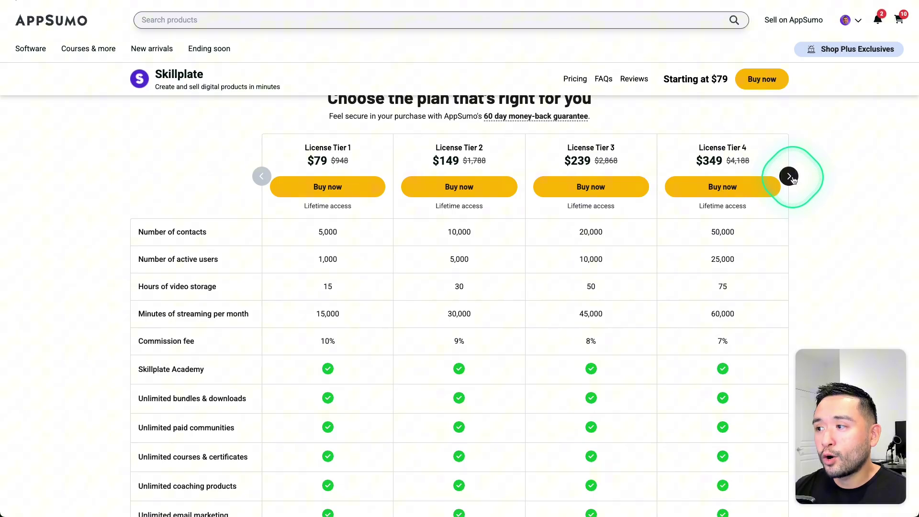
Step: Compare License Tier 5 and the Commission fee row, then return to Tier 1
left_click(789, 177)
scroll(761, 158, "up", 1)
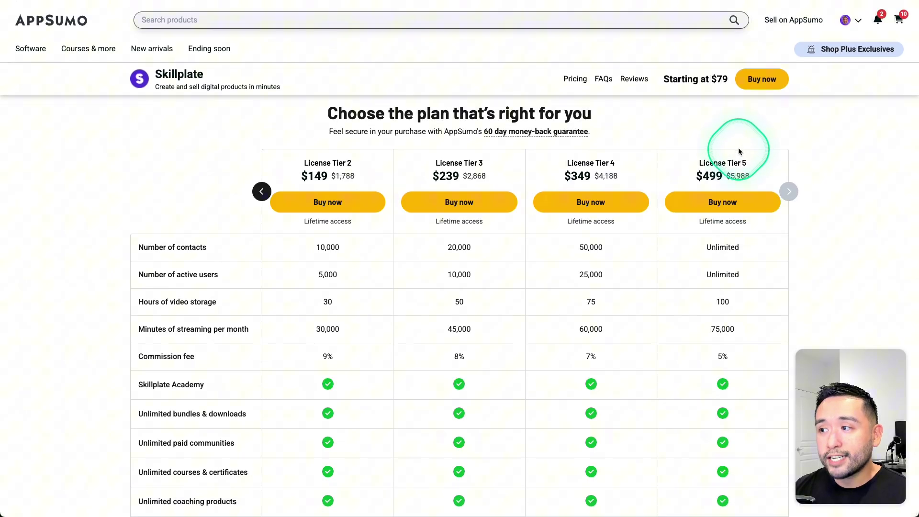
scroll(851, 153, "down", 1)
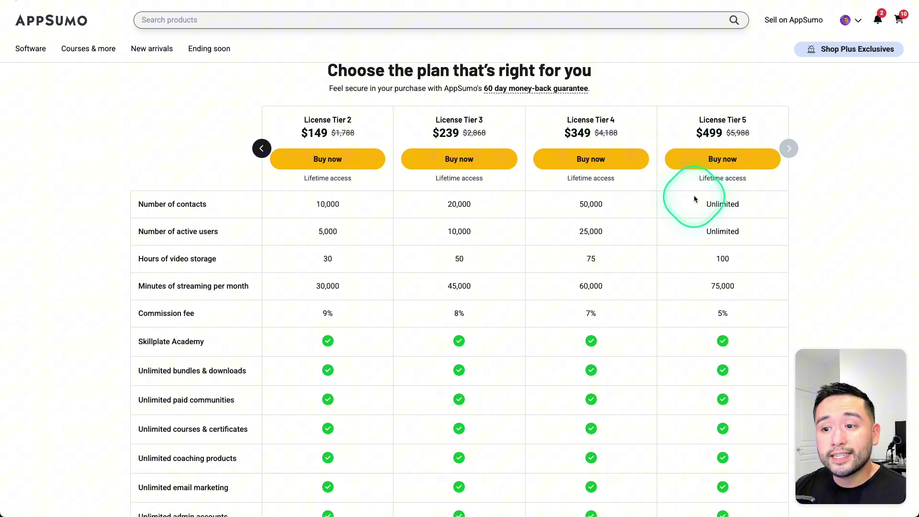
scroll(693, 197, "down", 1)
left_click_drag(157, 299, 281, 298)
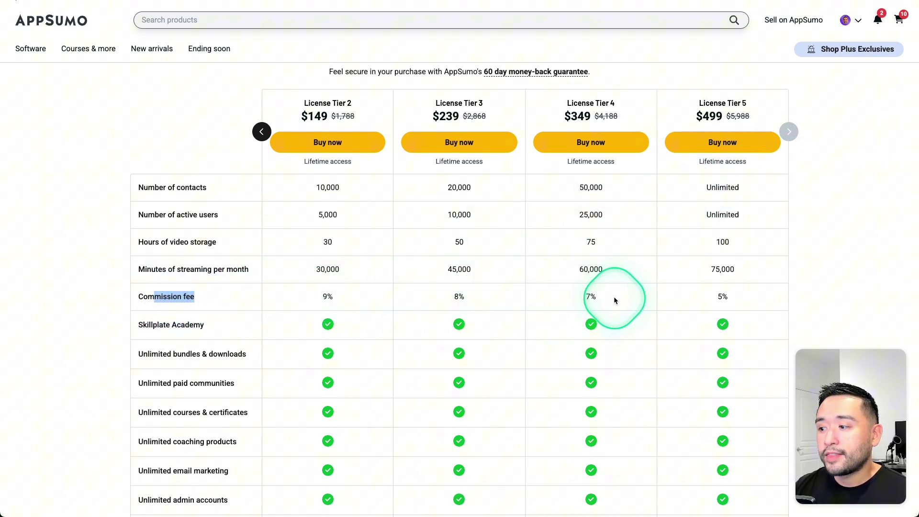
left_click(666, 298)
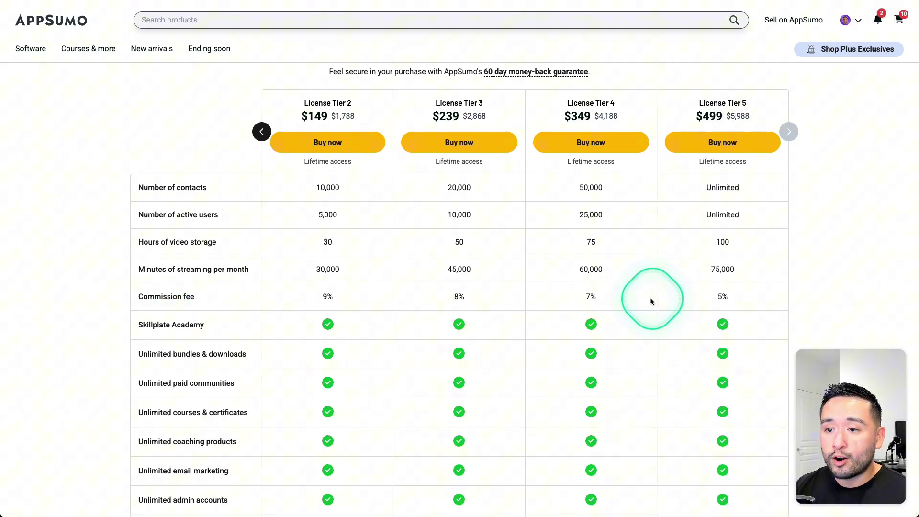
left_click(262, 132)
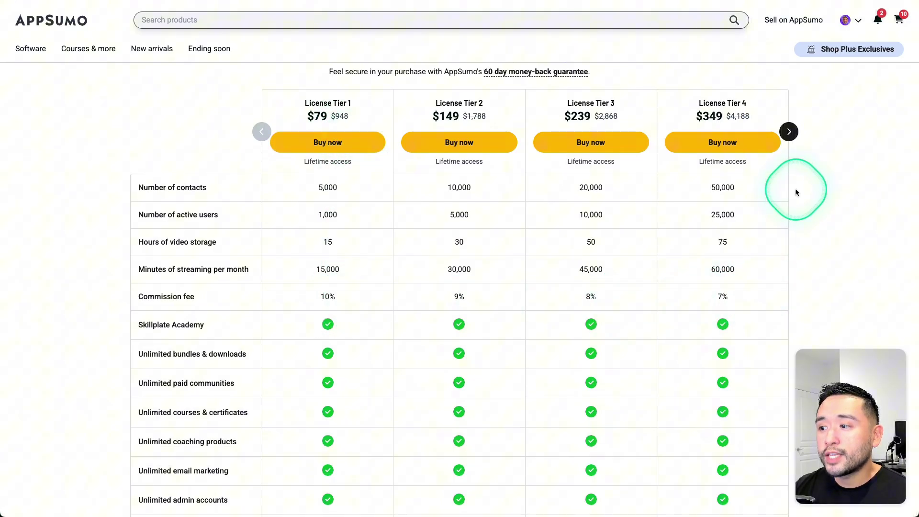
Step: Check Tier 5's 5% commission fee and the 0% commission-fee add-on, then return to Tier 1
left_click(790, 134)
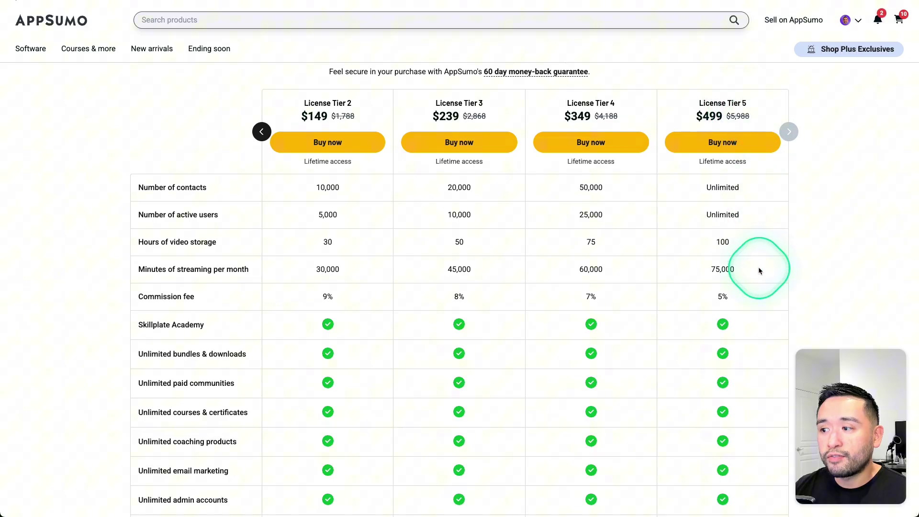
left_click_drag(733, 298, 717, 296)
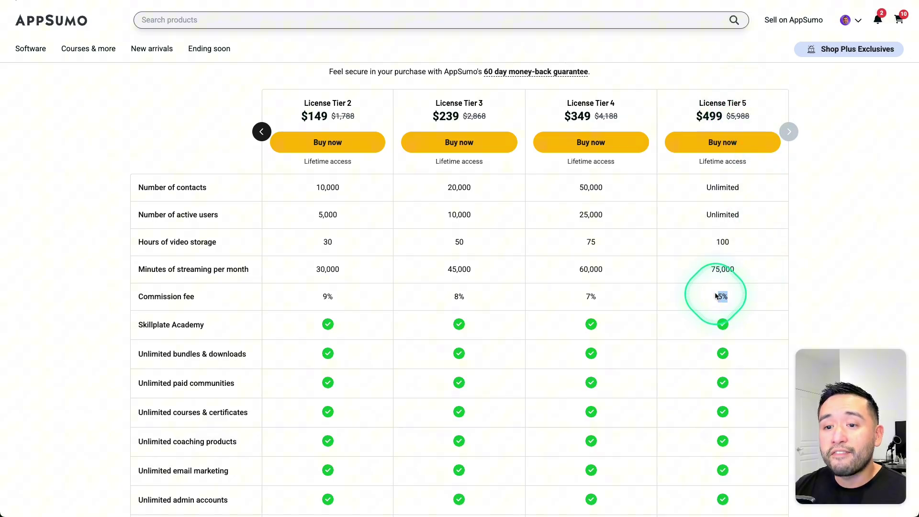
scroll(717, 296, "down", 7)
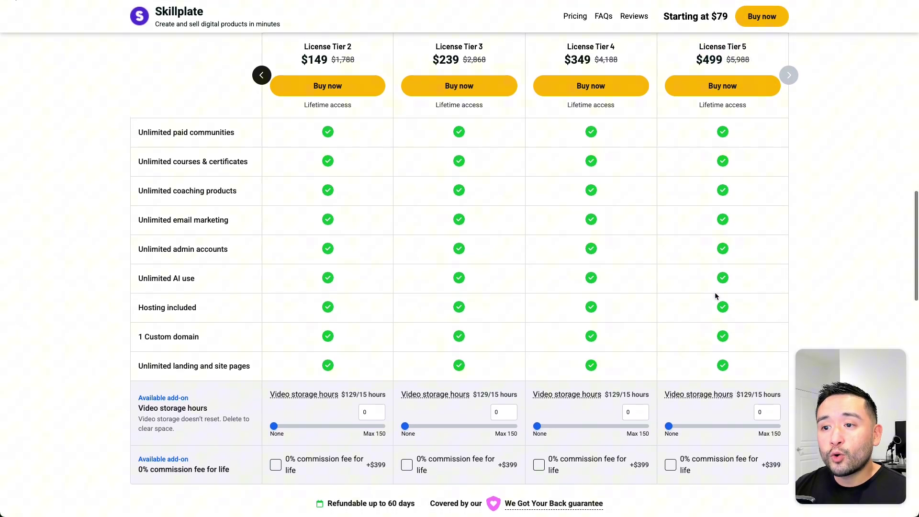
scroll(717, 297, "down", 1)
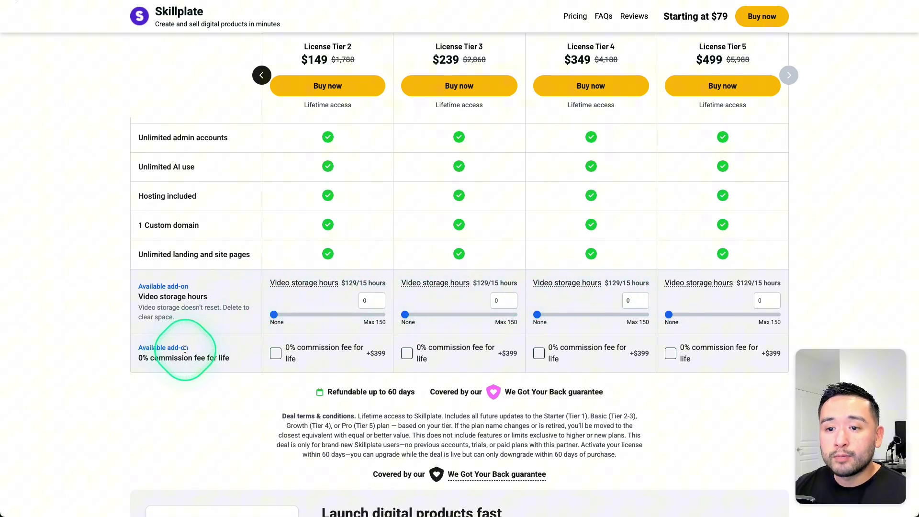
left_click_drag(150, 358, 221, 359)
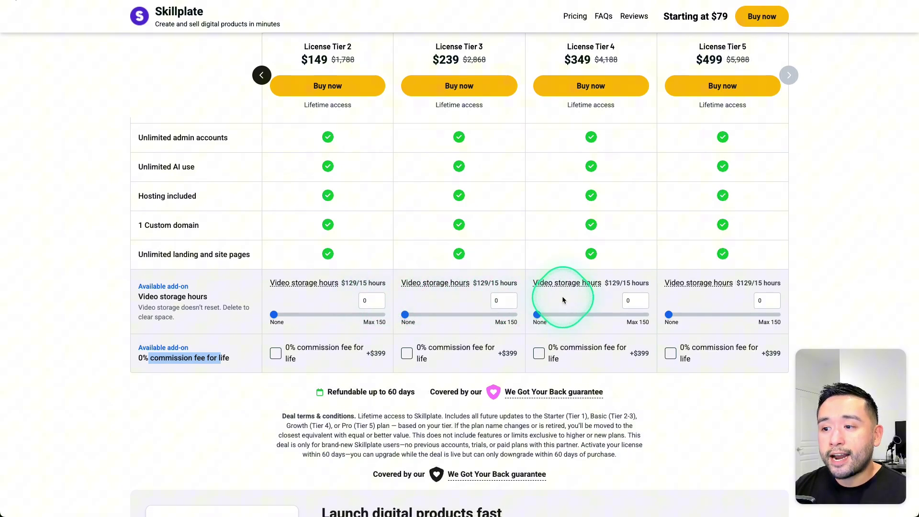
scroll(559, 297, "up", 1)
left_click(262, 139)
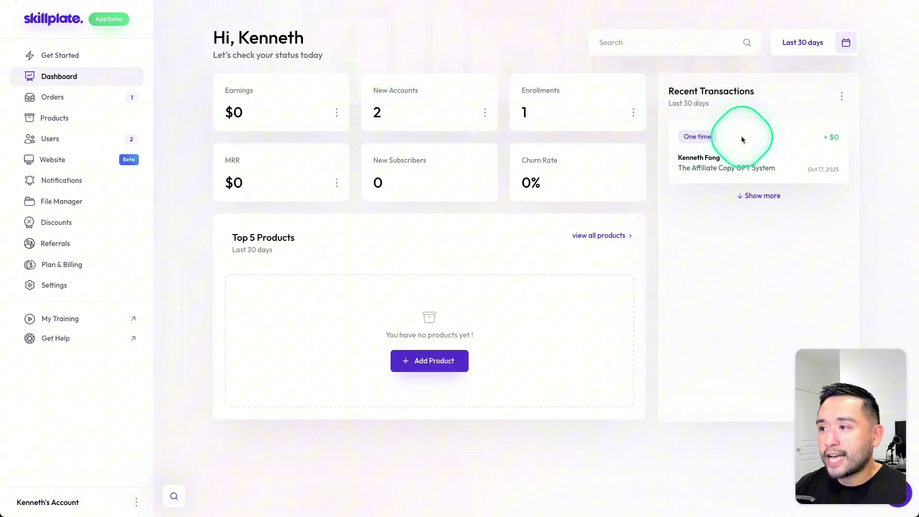
Step: Check the dashboard date range and the Orders page, then open All Products
left_click(841, 47)
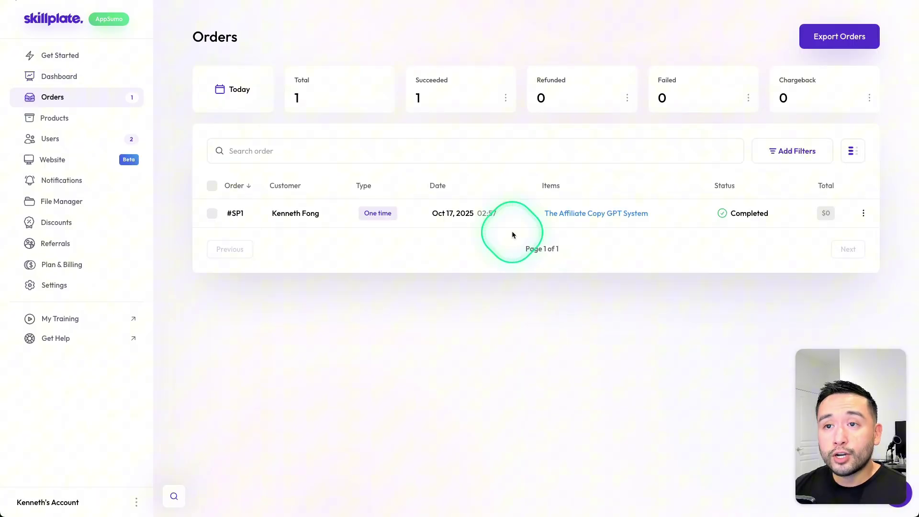
left_click_drag(222, 53, 195, 37)
left_click(255, 48)
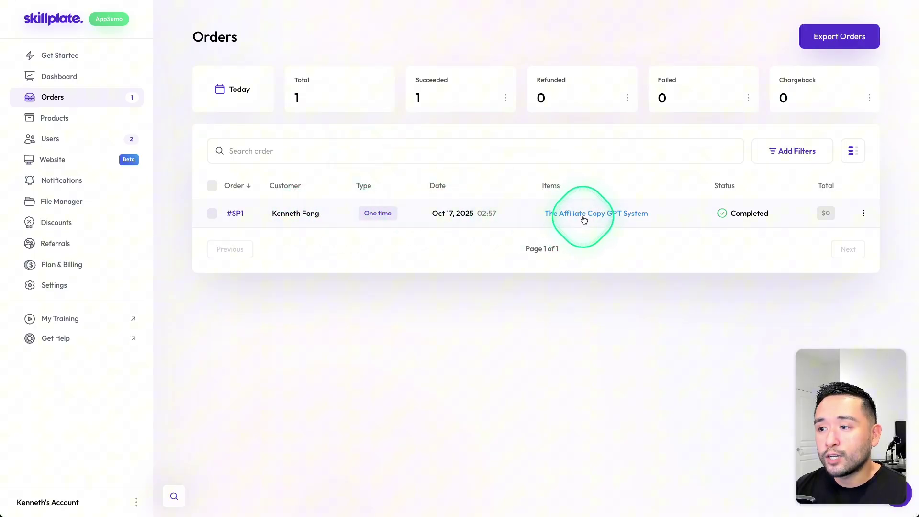
left_click(96, 119)
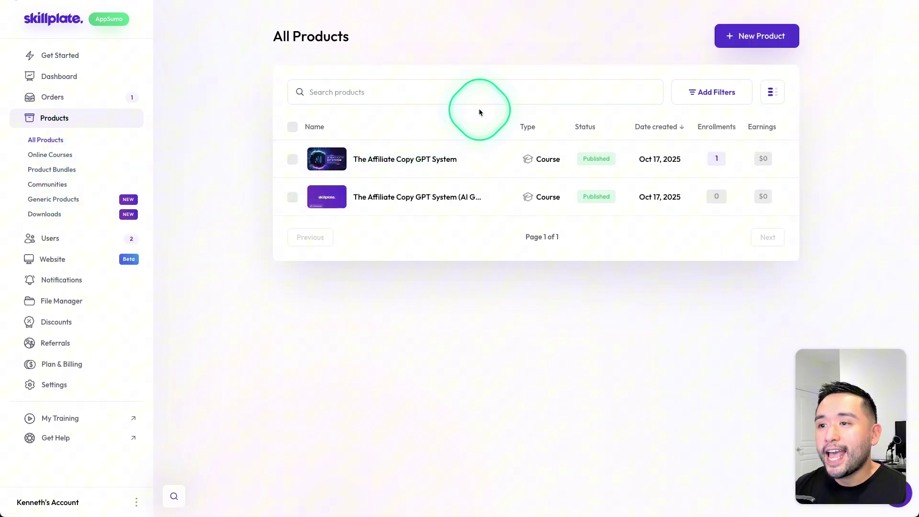
Step: Start a new product of type Online Course
left_click(758, 37)
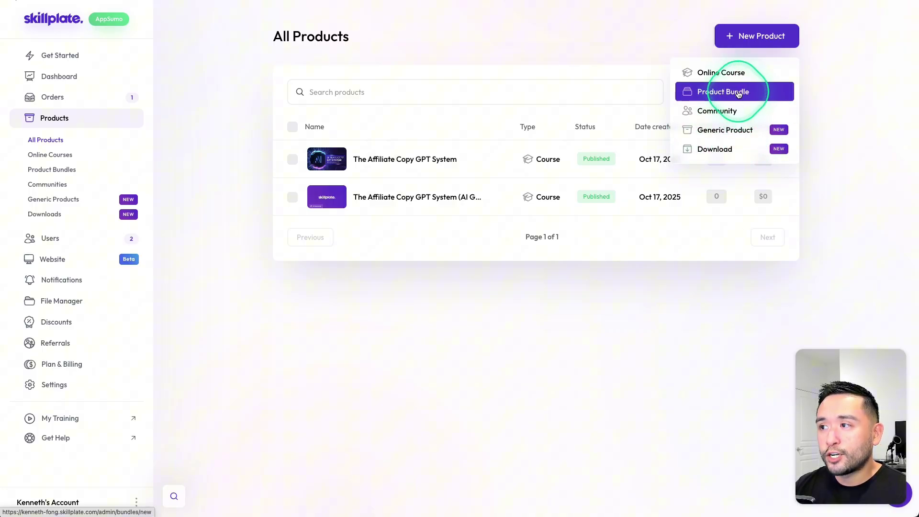
left_click(736, 74)
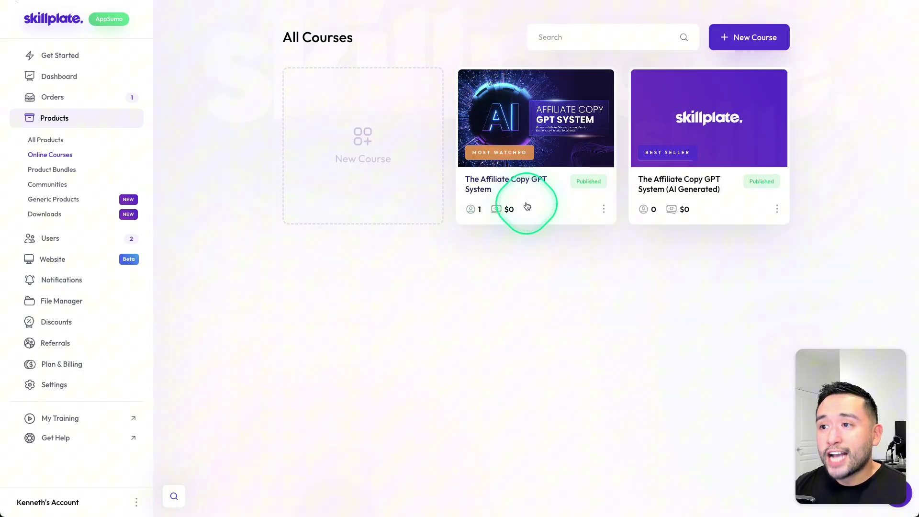
Step: Open the course in the editor and review its product name
left_click(693, 128)
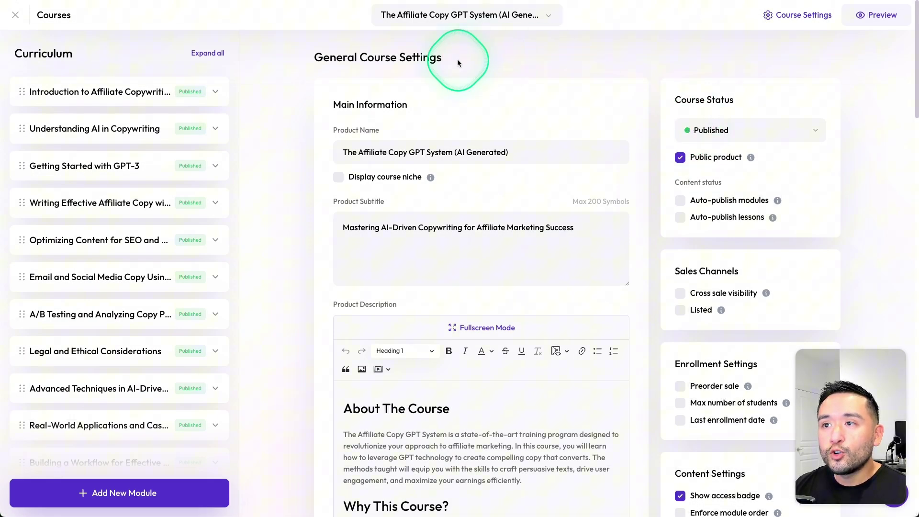
left_click_drag(347, 153, 495, 156)
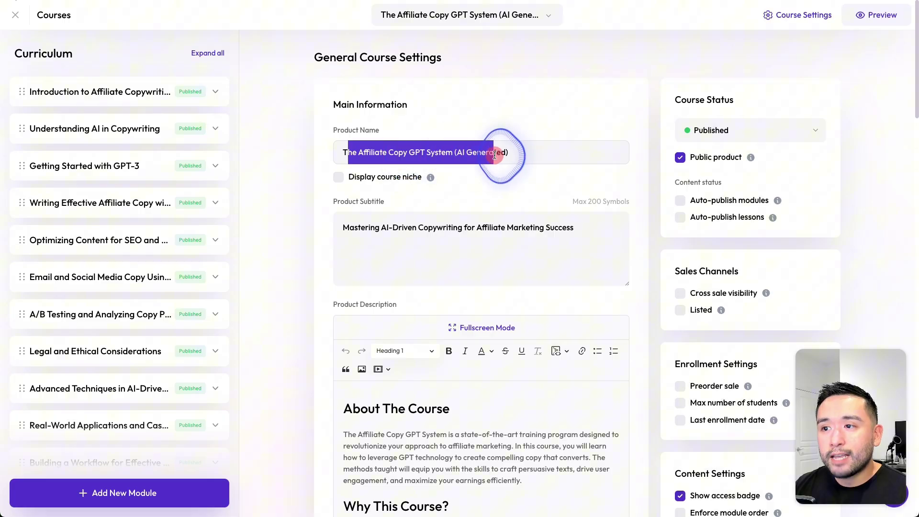
left_click(432, 152)
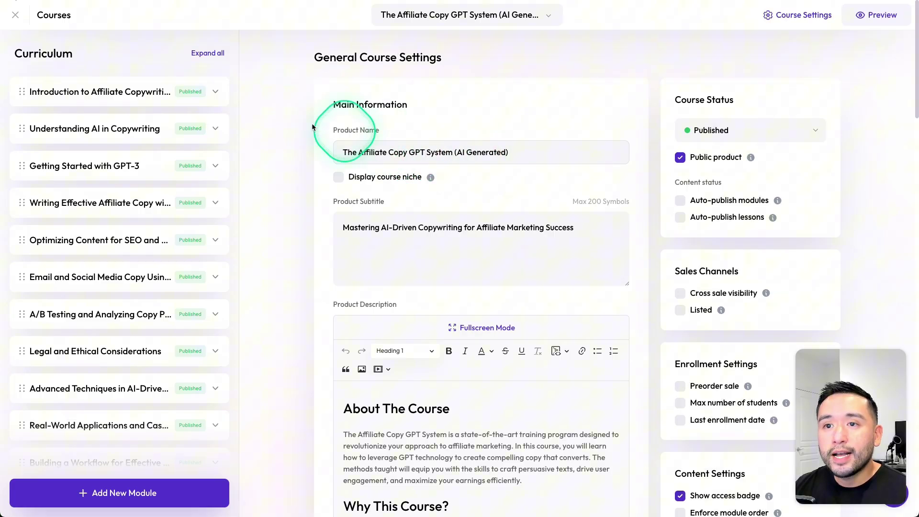
scroll(153, 222, "down", 3)
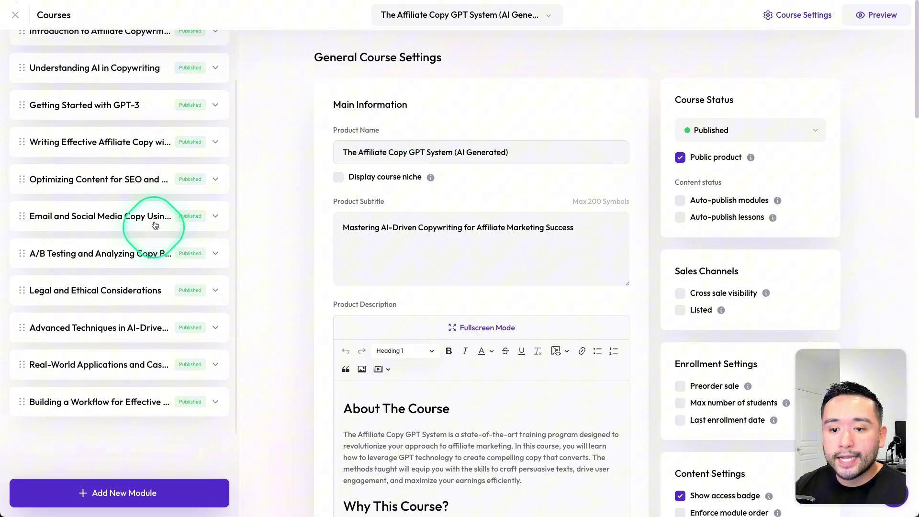
scroll(123, 134, "up", 2)
scroll(140, 131, "up", 1)
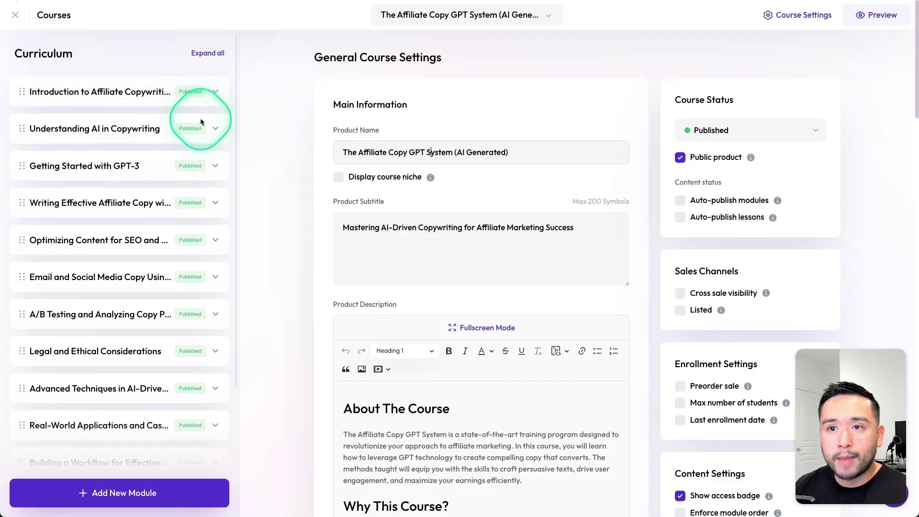
Step: Expand the first module and view its three lessons, ending on Basics of Affiliate Marketing
left_click(218, 94)
left_click(84, 126)
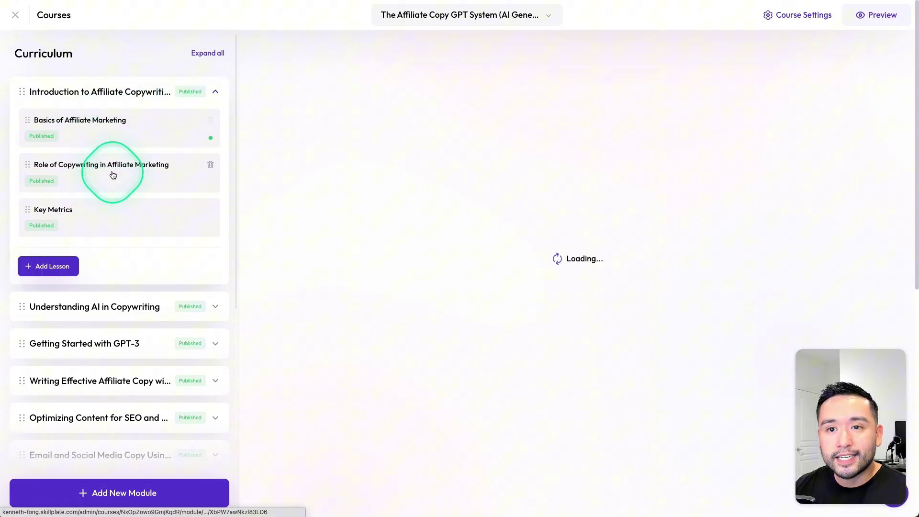
left_click(113, 176)
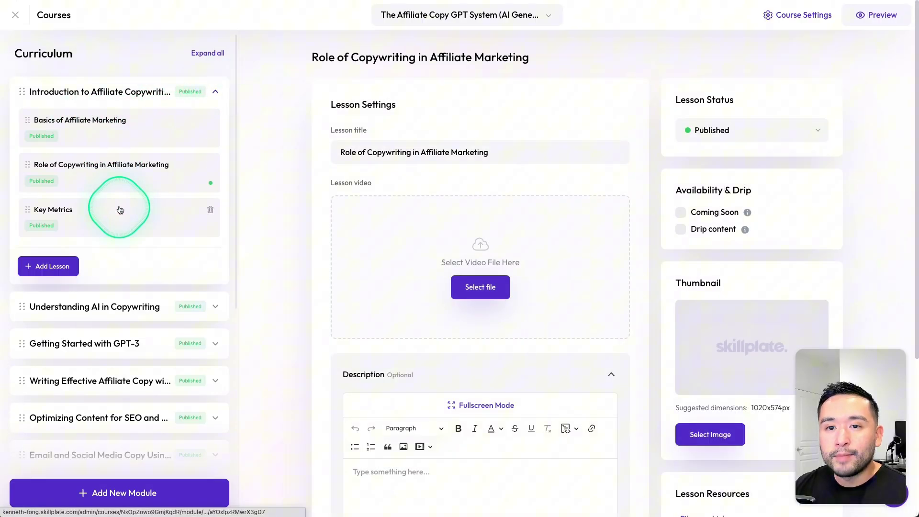
left_click(120, 210)
scroll(121, 213, "down", 5)
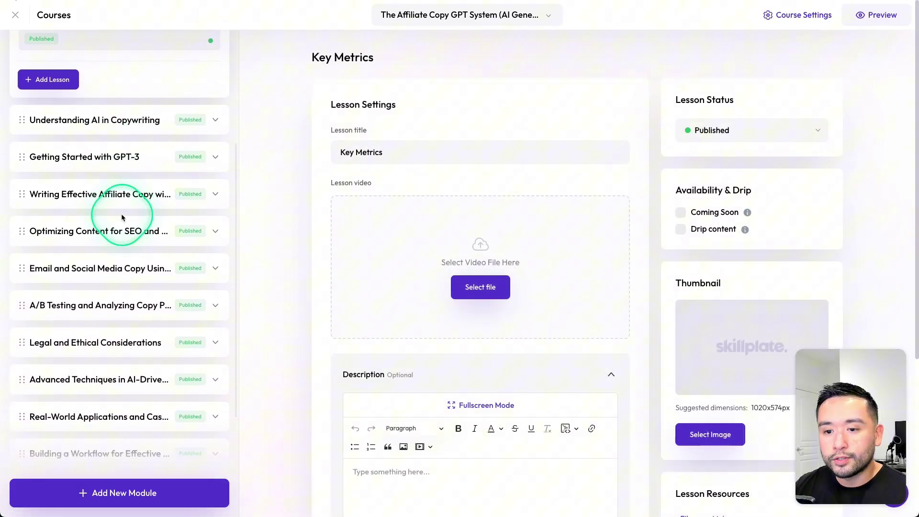
scroll(121, 214, "up", 5)
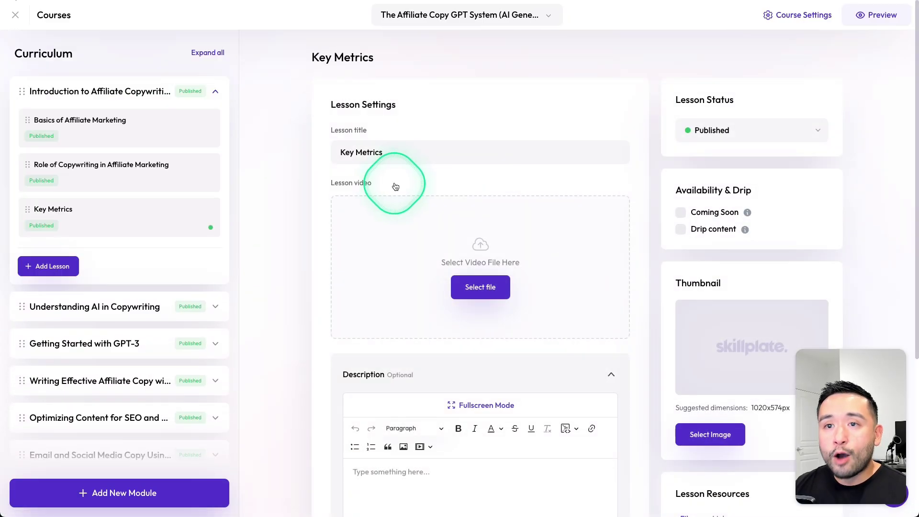
left_click(133, 122)
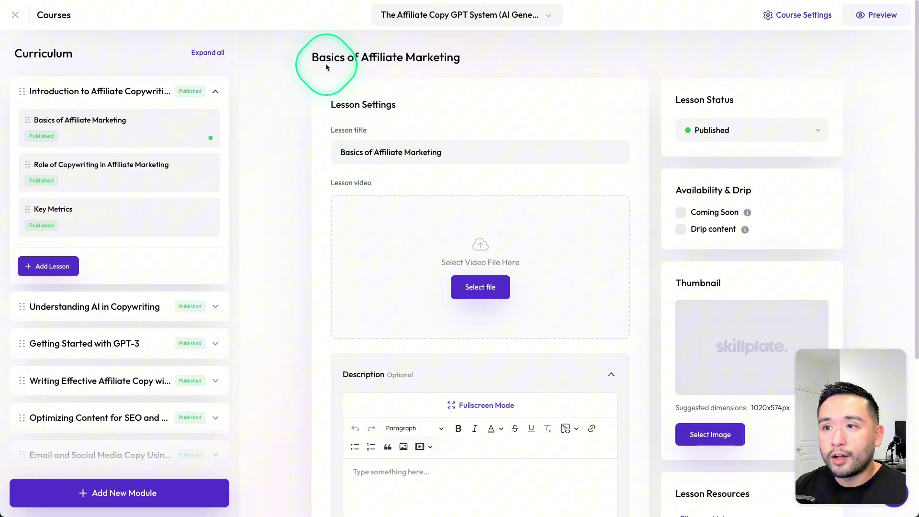
Step: Review the Basics of Affiliate Marketing lesson's settings page
left_click_drag(326, 66, 474, 91)
scroll(526, 113, "down", 2)
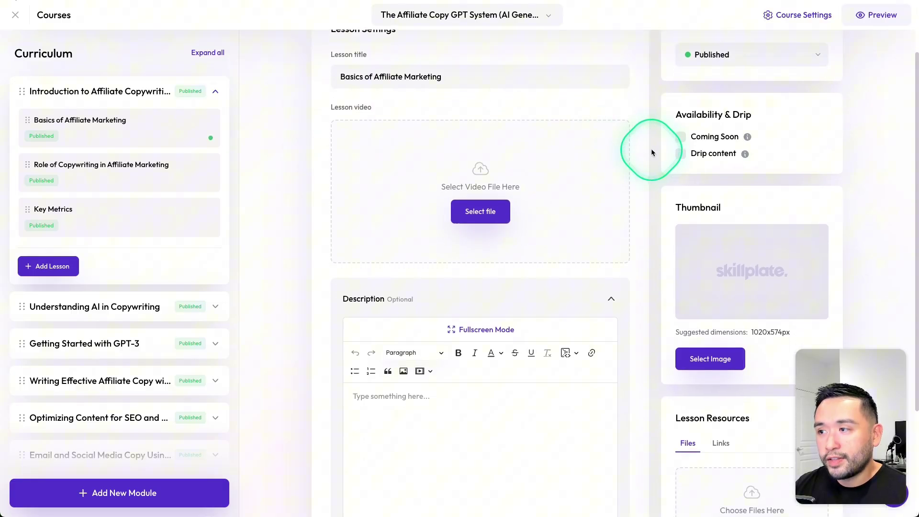
scroll(652, 152, "down", 2)
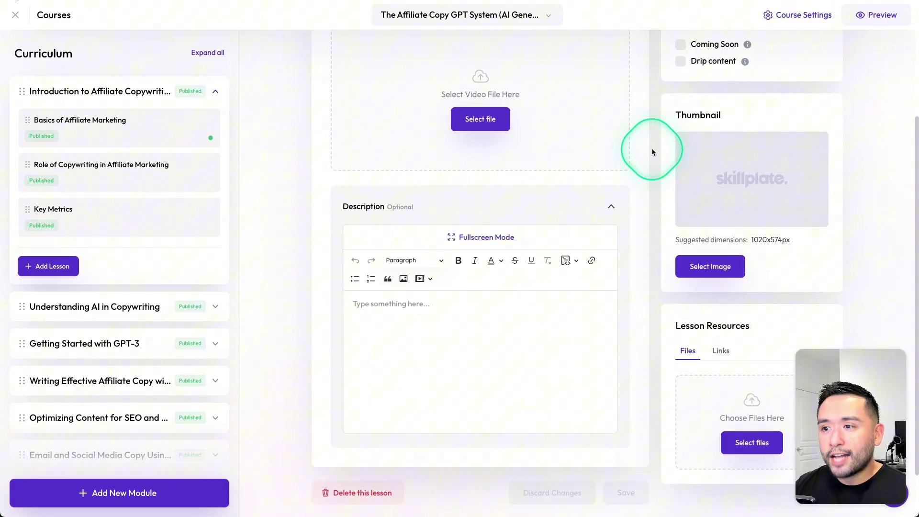
scroll(652, 152, "down", 1)
scroll(653, 152, "up", 3)
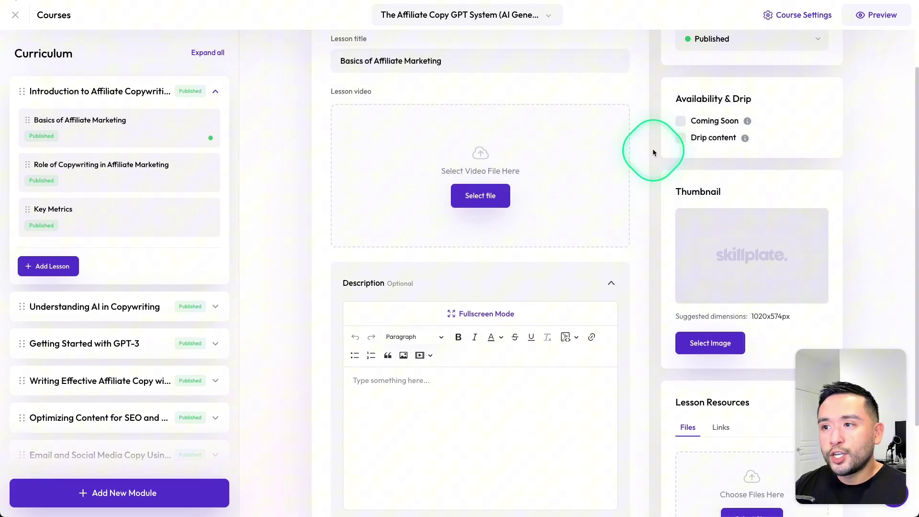
scroll(653, 153, "up", 2)
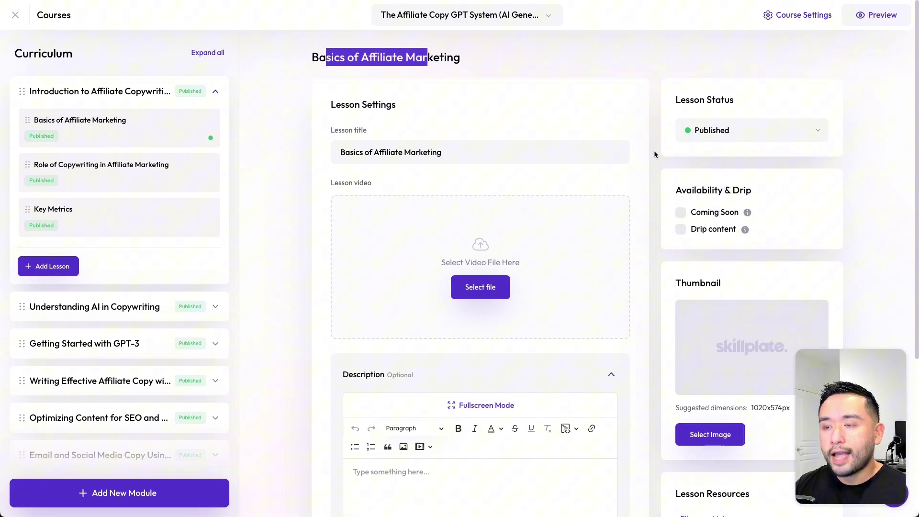
scroll(613, 152, "down", 1)
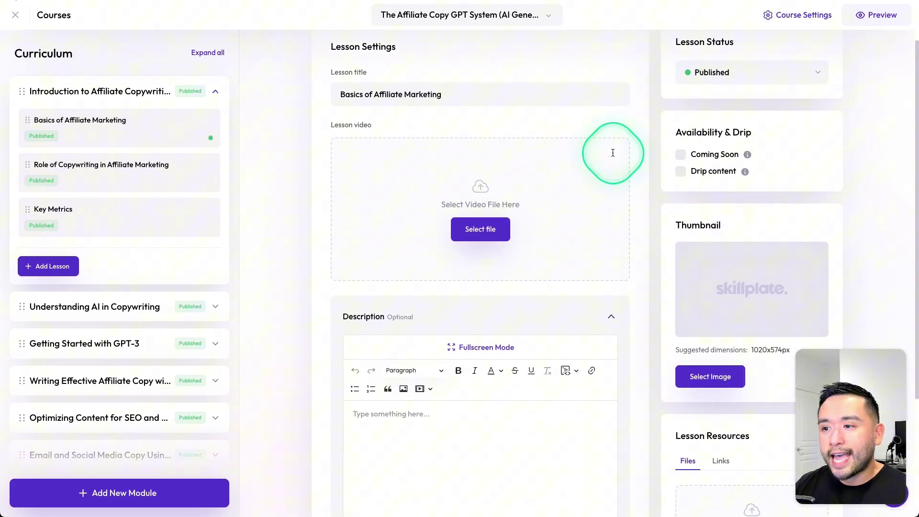
scroll(613, 153, "down", 1)
scroll(464, 140, "up", 1)
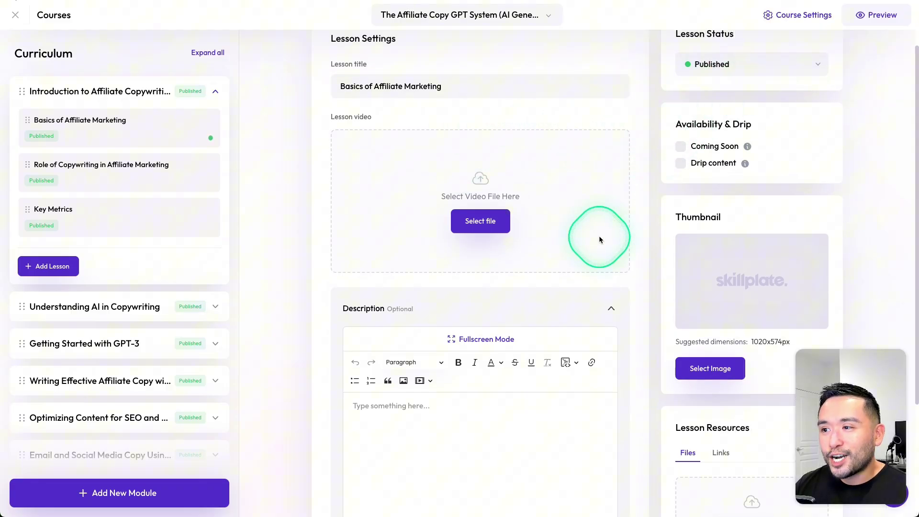
scroll(622, 236, "down", 3)
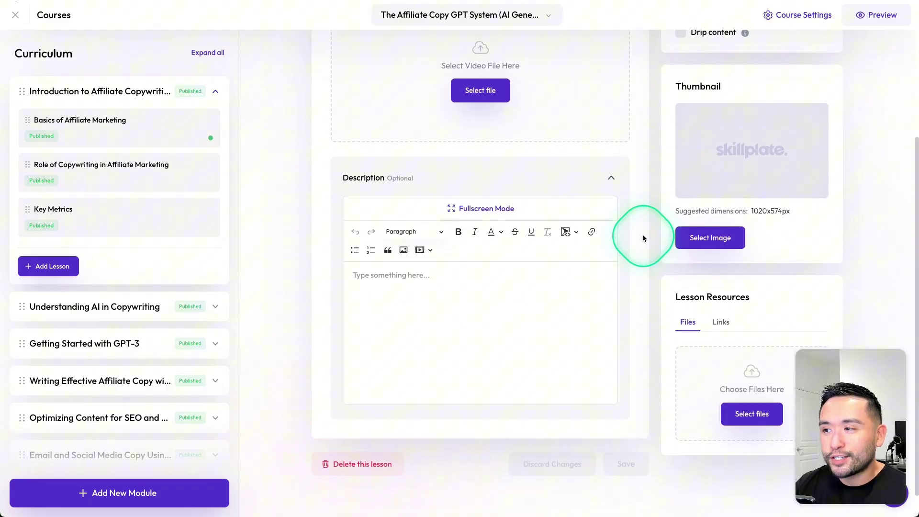
scroll(643, 234, "up", 3)
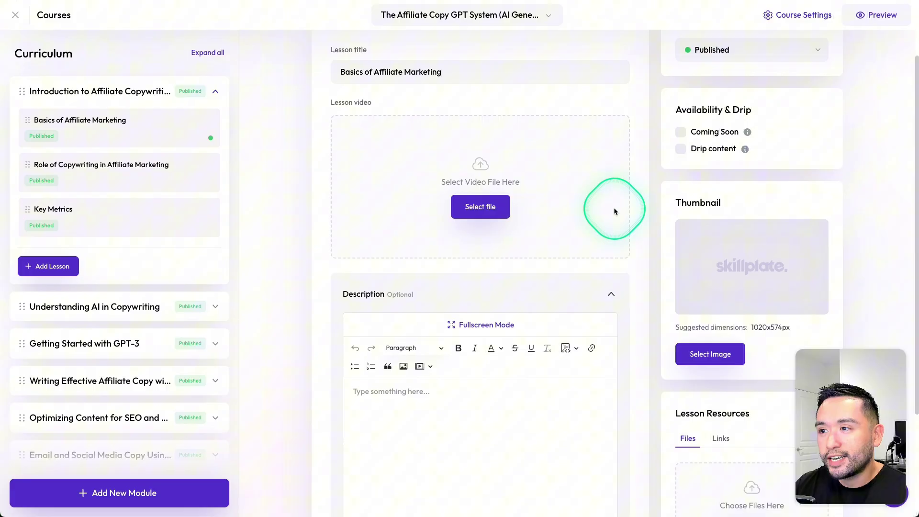
scroll(614, 209, "up", 1)
scroll(672, 200, "down", 1)
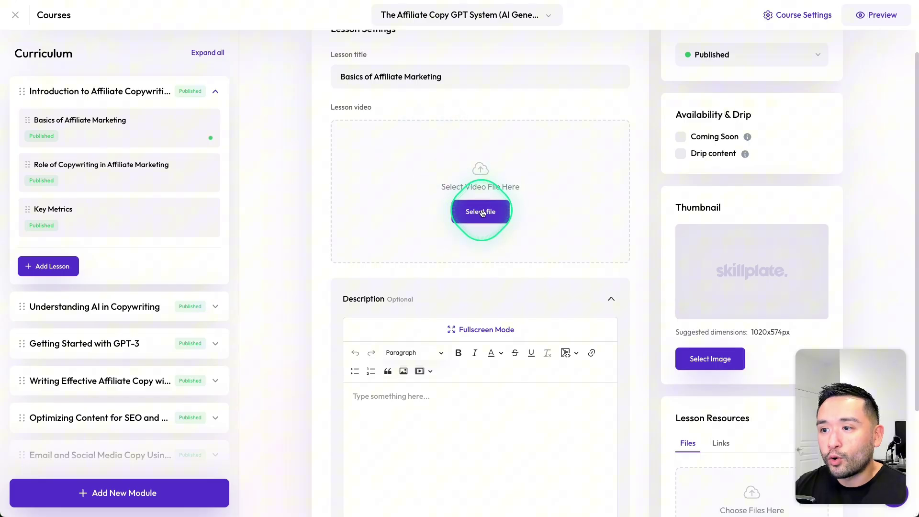
left_click(479, 211)
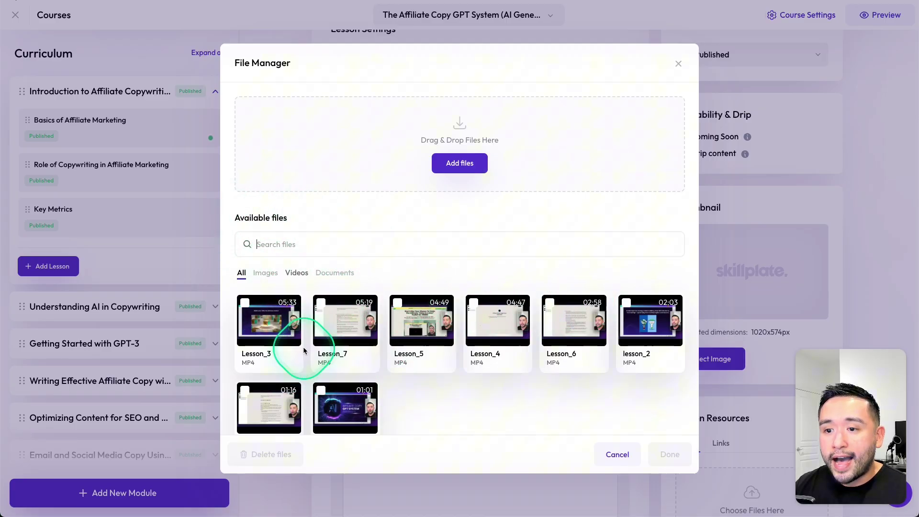
key("Escape")
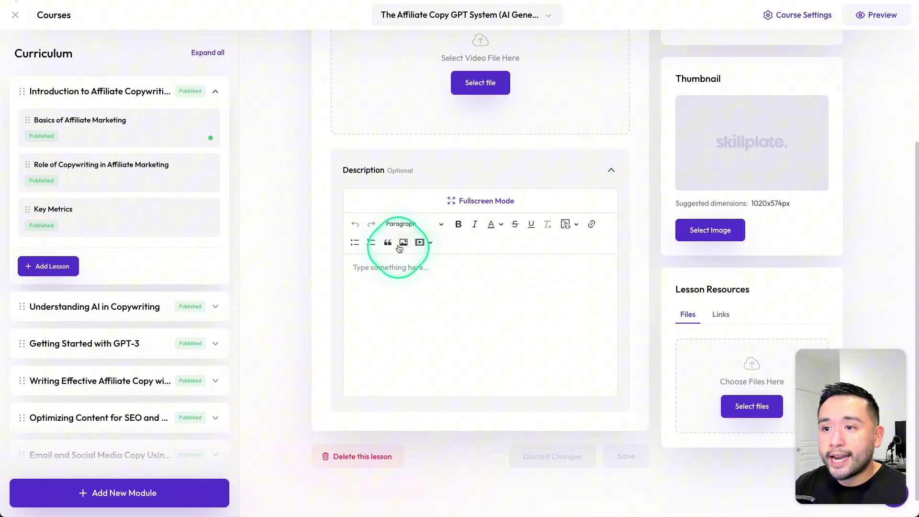
Step: Switch the lesson status to Draft, then back to Published
scroll(461, 297, "up", 1)
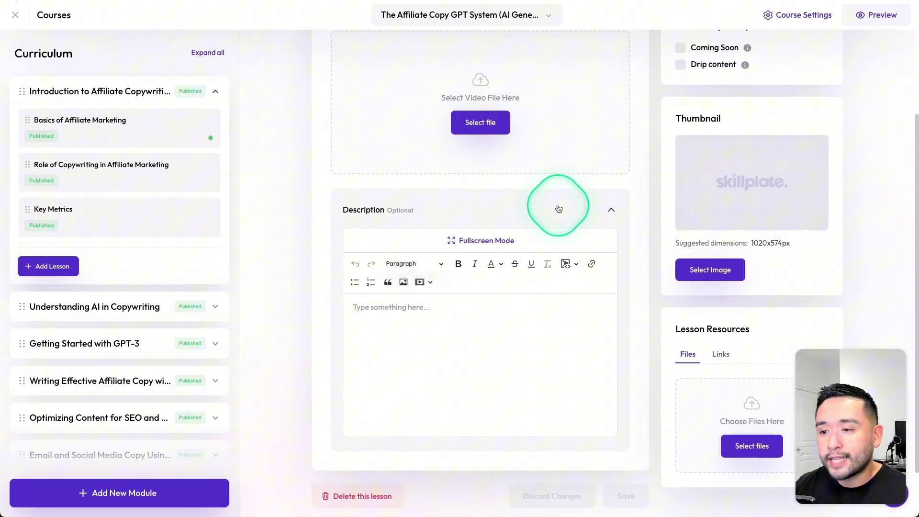
scroll(511, 226, "down", 1)
scroll(727, 138, "up", 4)
left_click(727, 134)
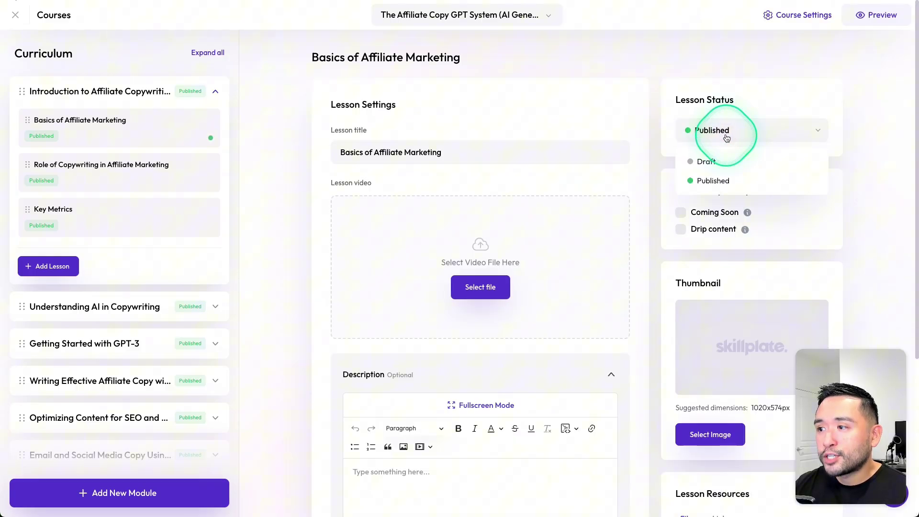
left_click(707, 160)
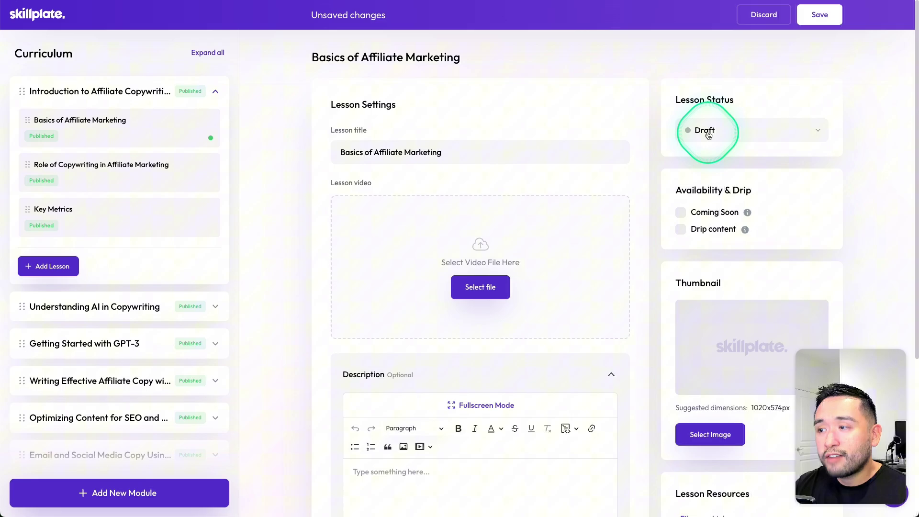
left_click(709, 134)
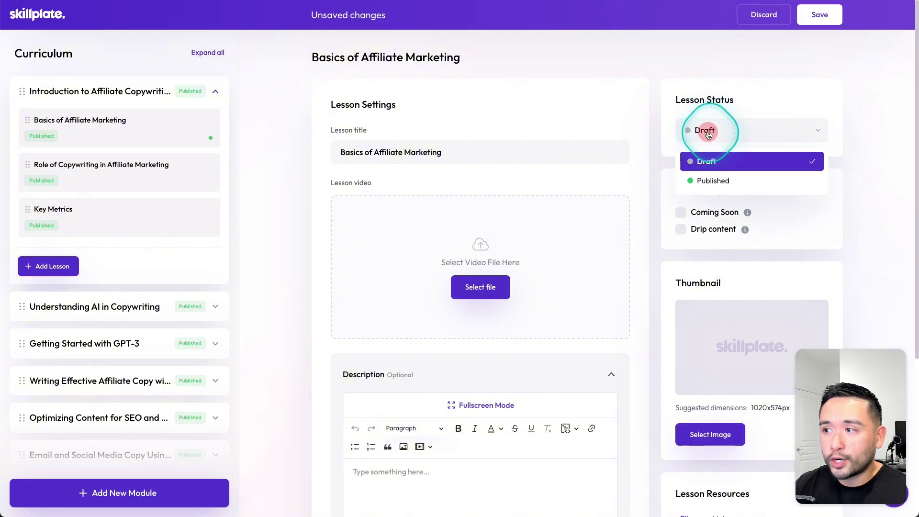
left_click(712, 185)
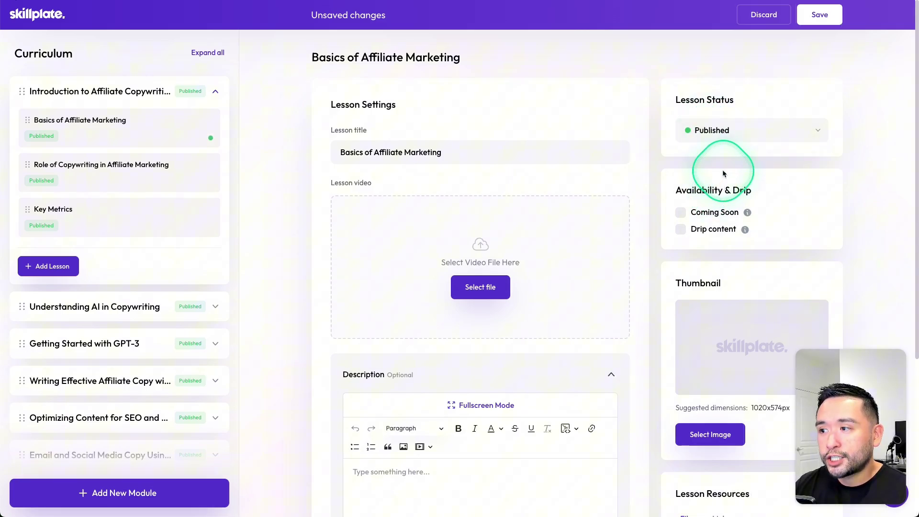
Step: Mark the lesson Coming Soon and enable drip content released after a number of days
scroll(723, 168, "down", 1)
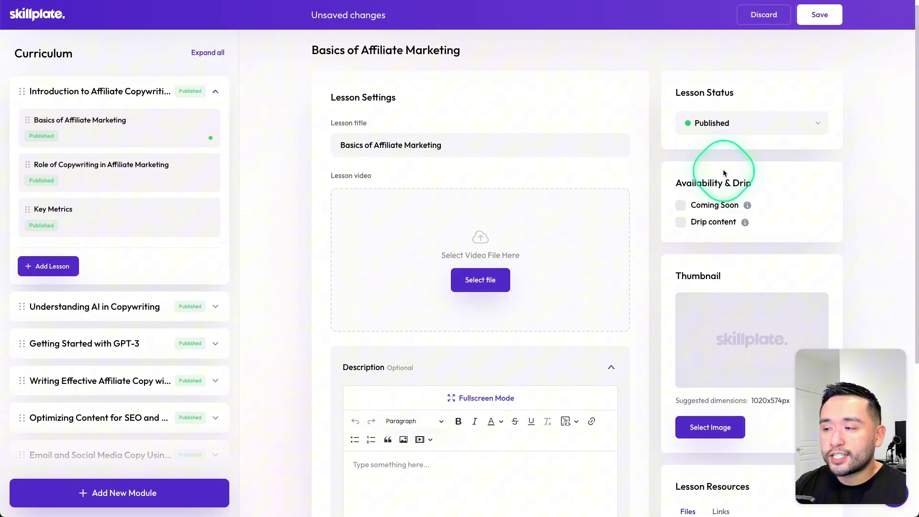
left_click(681, 205)
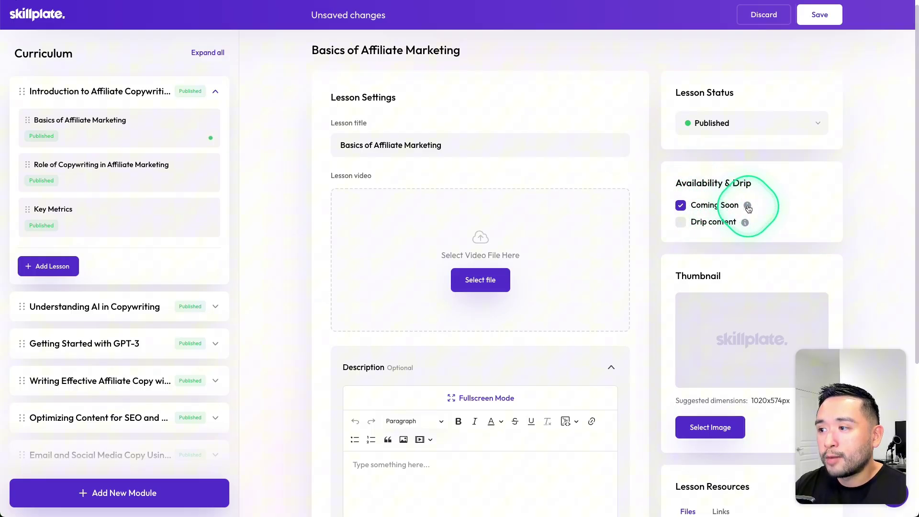
mouse_move(749, 208)
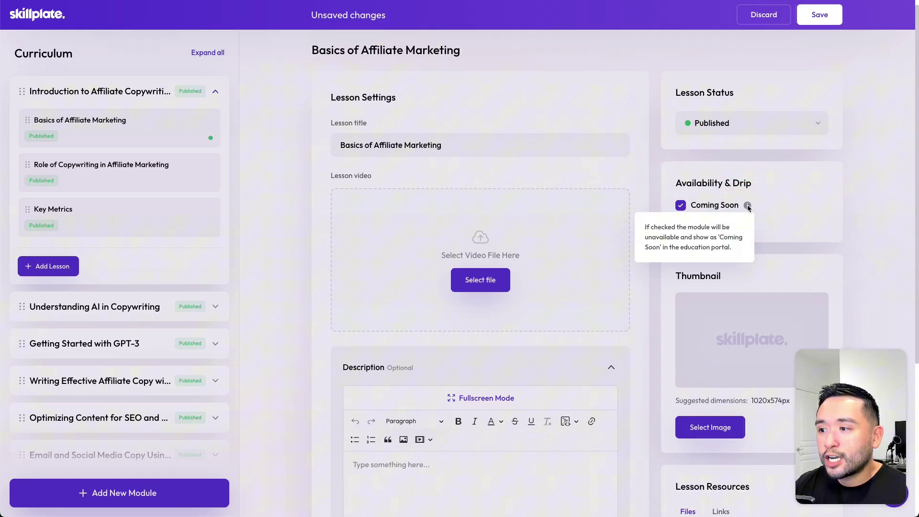
scroll(748, 205, "down", 1)
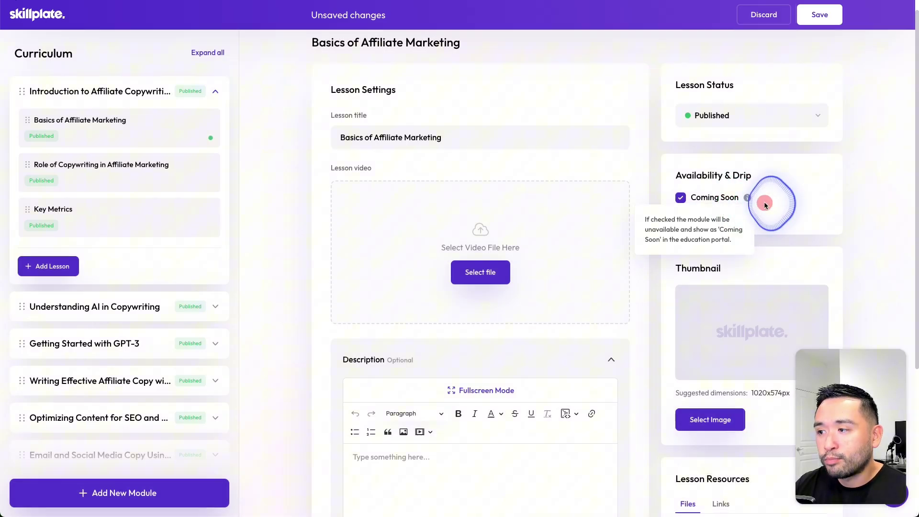
left_click(682, 215)
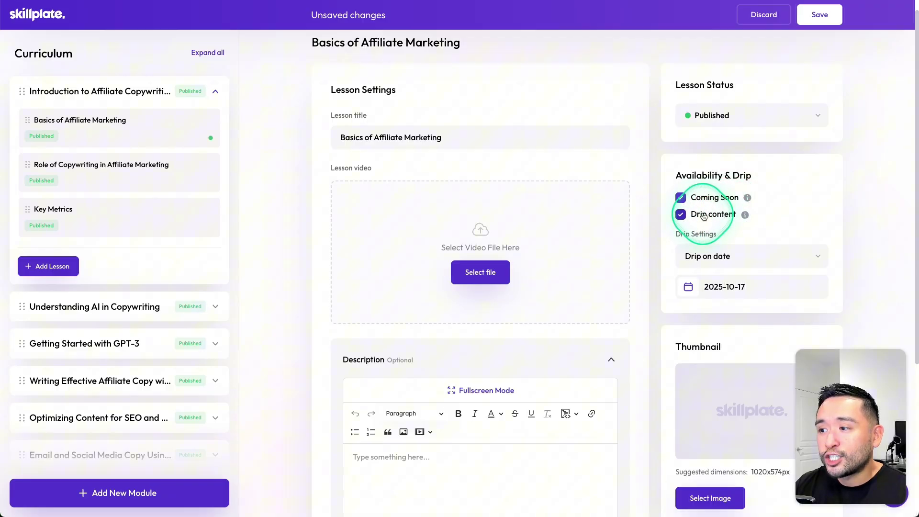
scroll(703, 218, "down", 1)
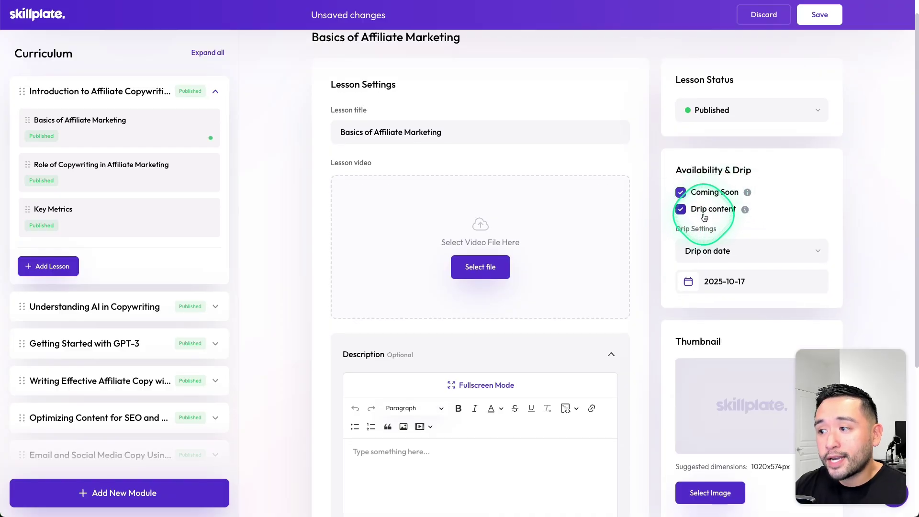
left_click(708, 251)
scroll(713, 242, "down", 1)
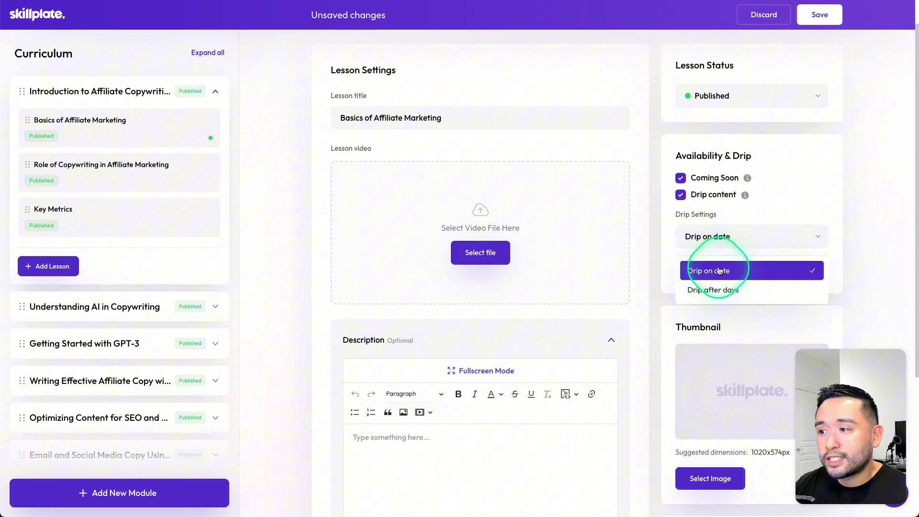
left_click(723, 291)
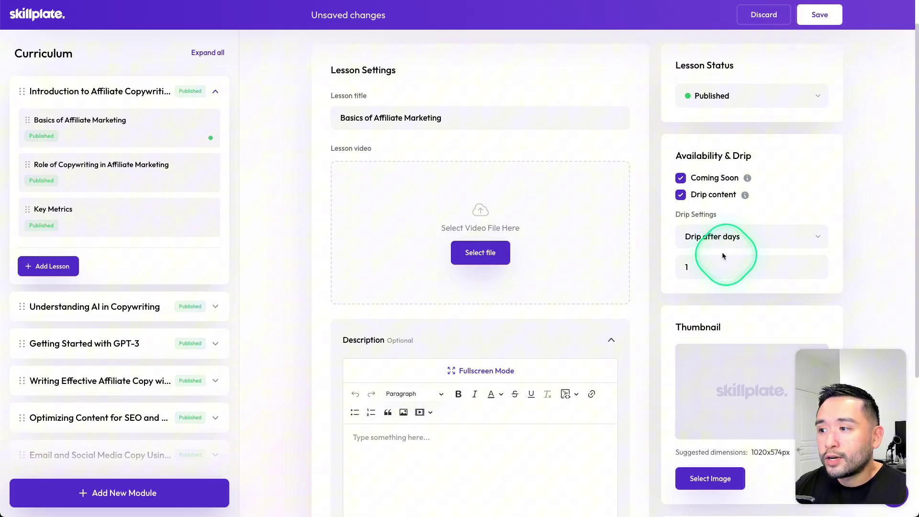
Step: Show the Links tab under Lesson Resources
scroll(766, 246, "down", 4)
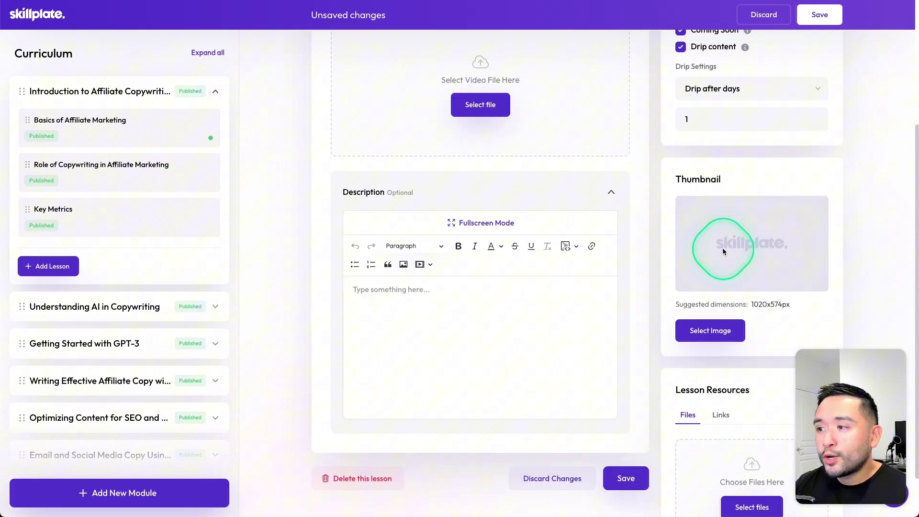
scroll(750, 213, "down", 1)
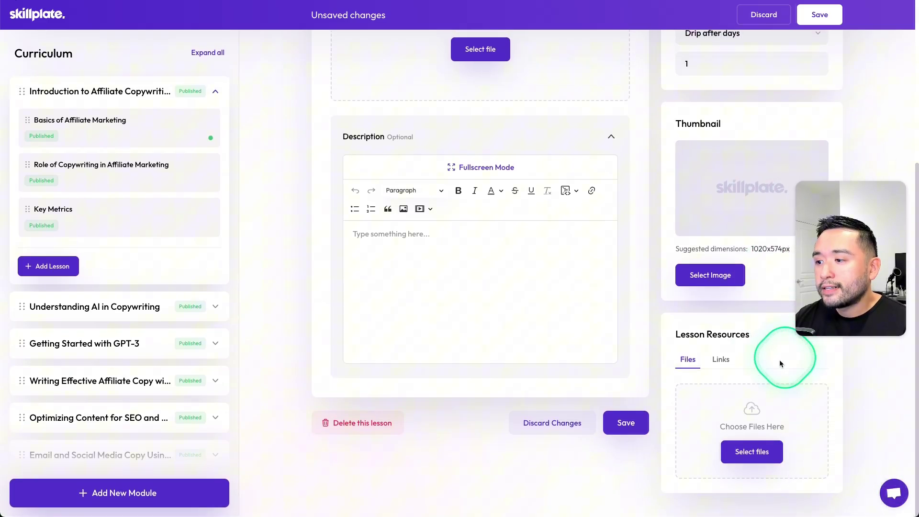
left_click(721, 365)
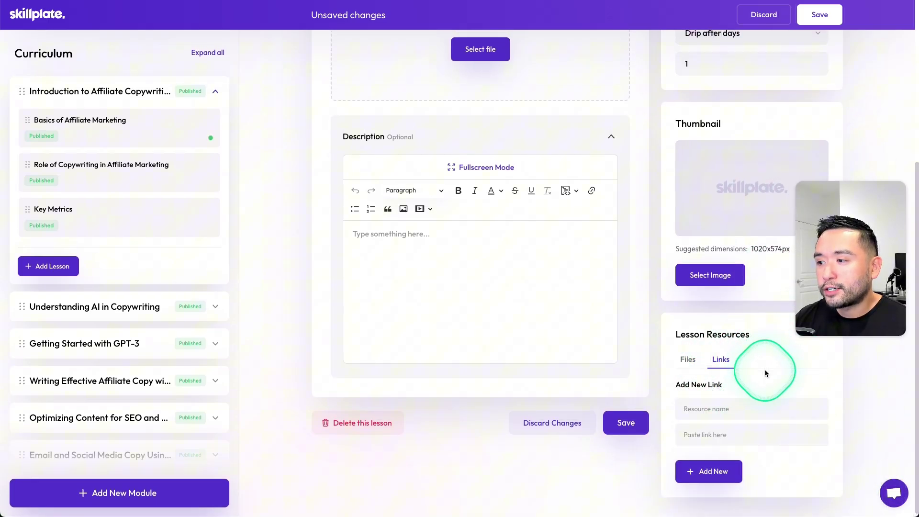
Step: Expand the Understanding AI in Copywriting and Getting Started with GPT-3 modules
scroll(326, 282, "up", 5)
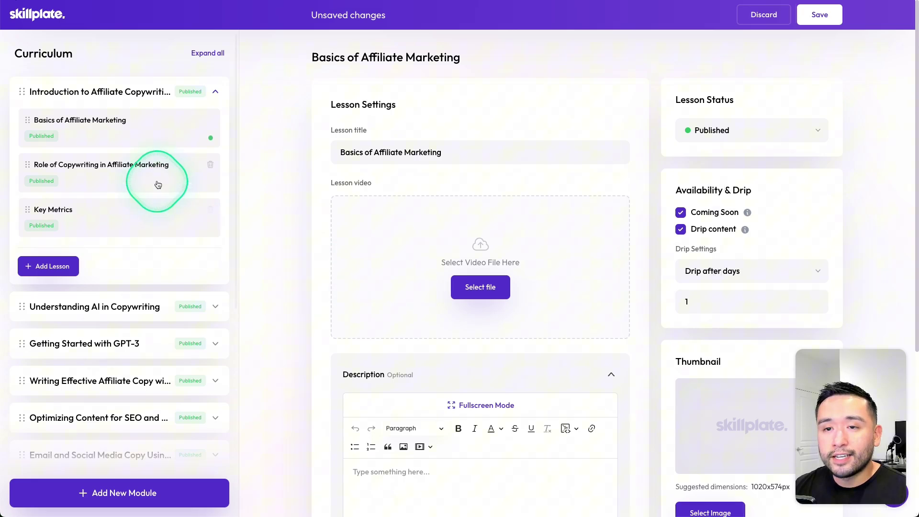
scroll(141, 172, "down", 2)
scroll(137, 162, "down", 1)
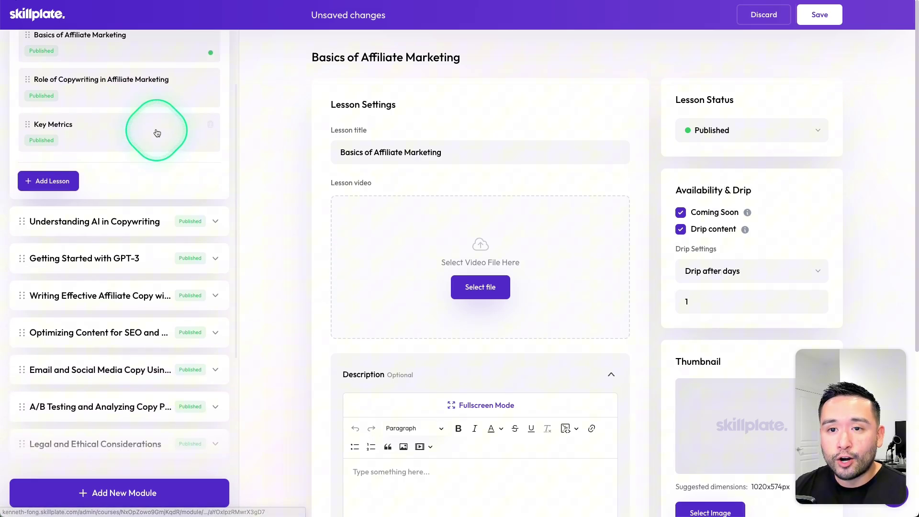
scroll(155, 230, "down", 2)
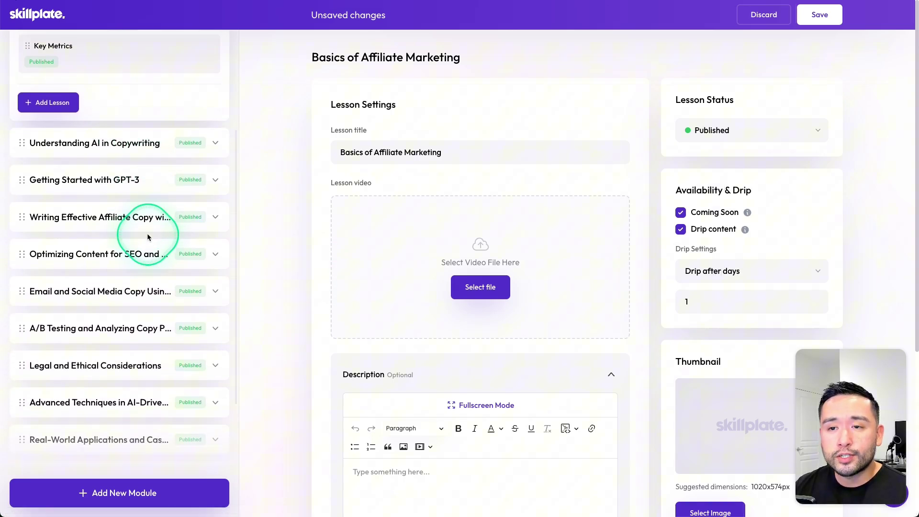
scroll(155, 242, "up", 1)
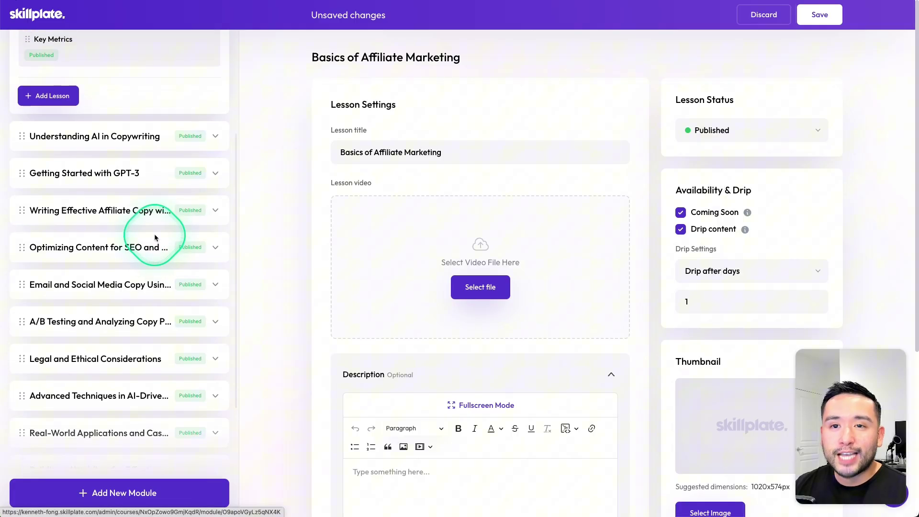
left_click(215, 147)
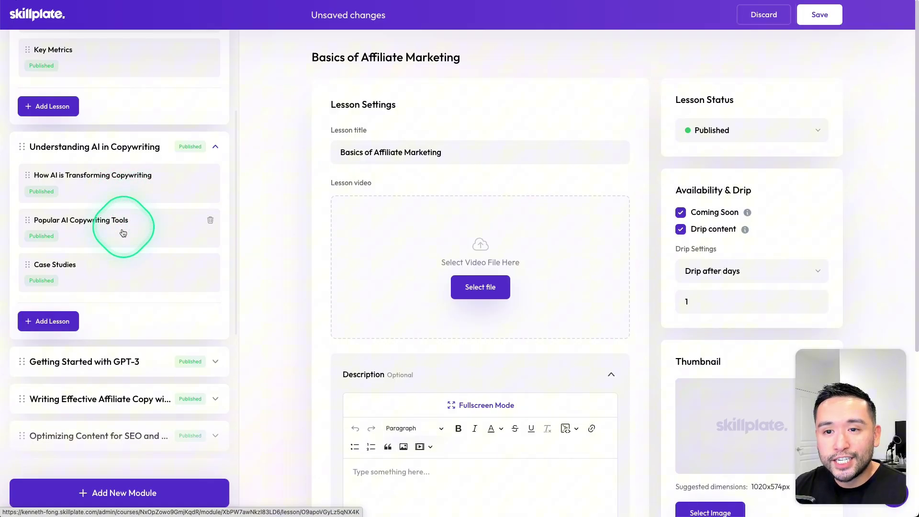
scroll(120, 259, "down", 5)
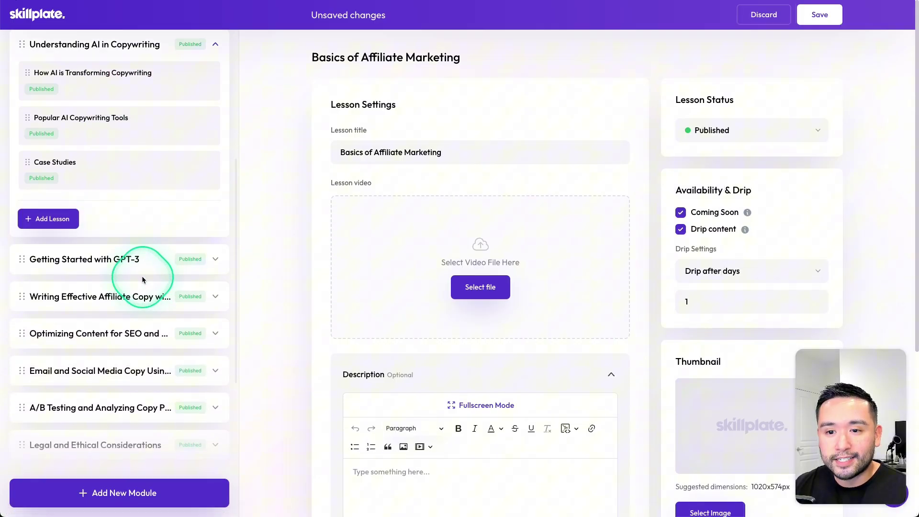
scroll(136, 265, "down", 2)
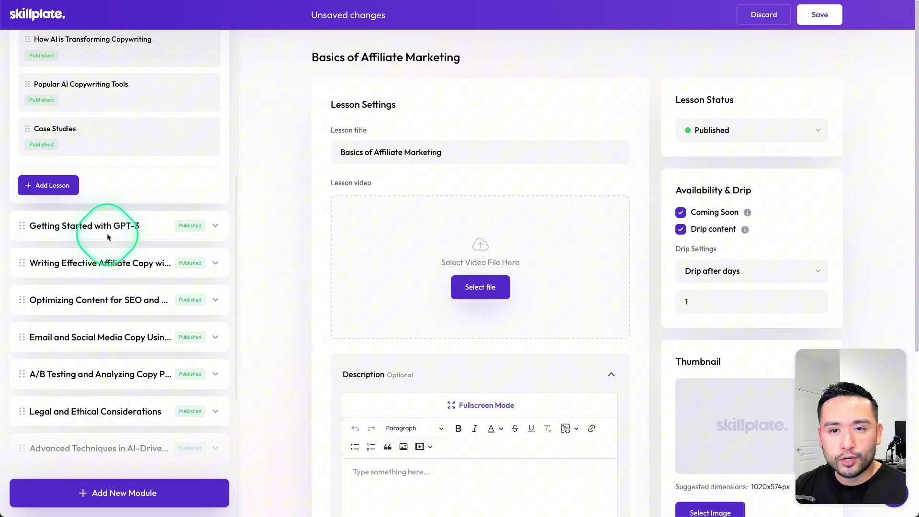
left_click(216, 226)
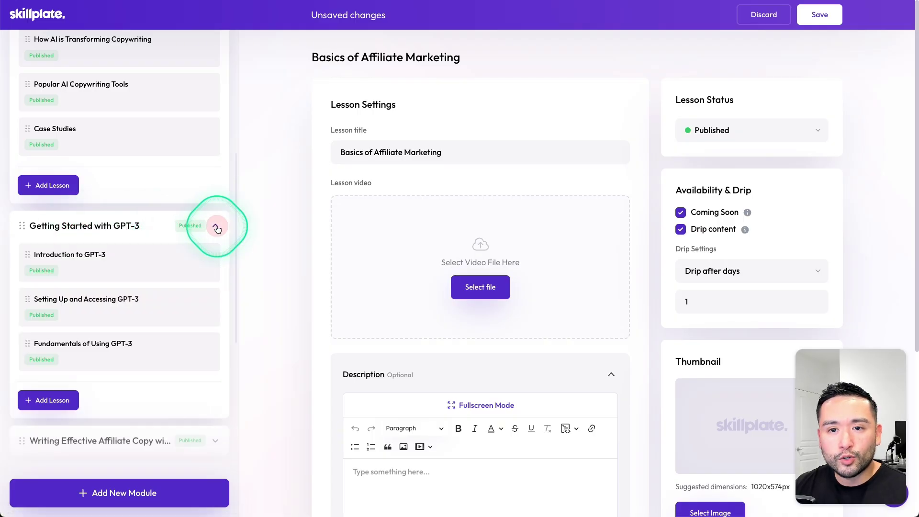
Step: Open the Getting Started with GPT-3 module settings and delete the title's last character
left_click(132, 228)
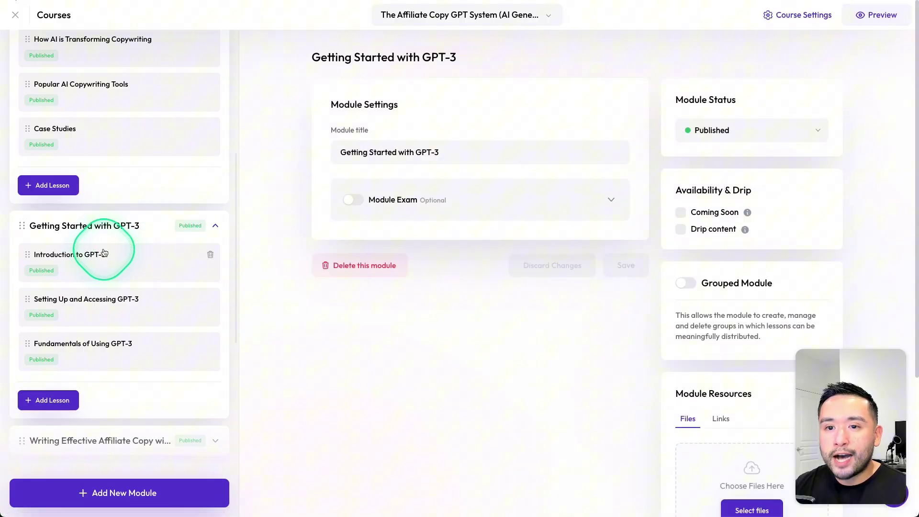
left_click(441, 153)
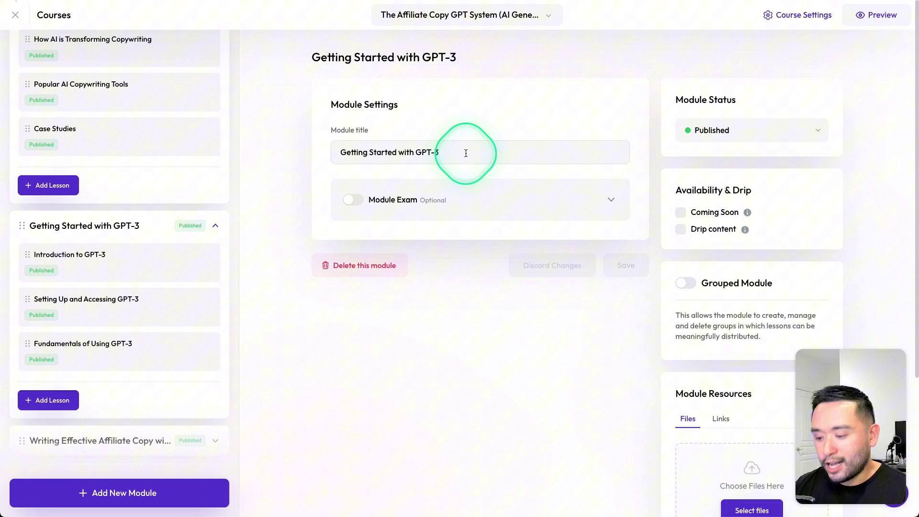
key("BackSpace")
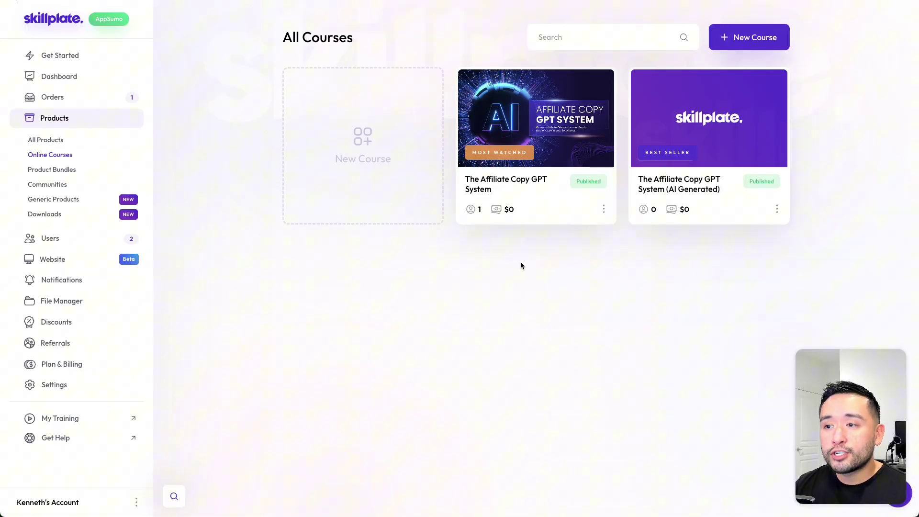
Step: Open The Affiliate Copy GPT System course's General Course Settings from All Courses
left_click(520, 264)
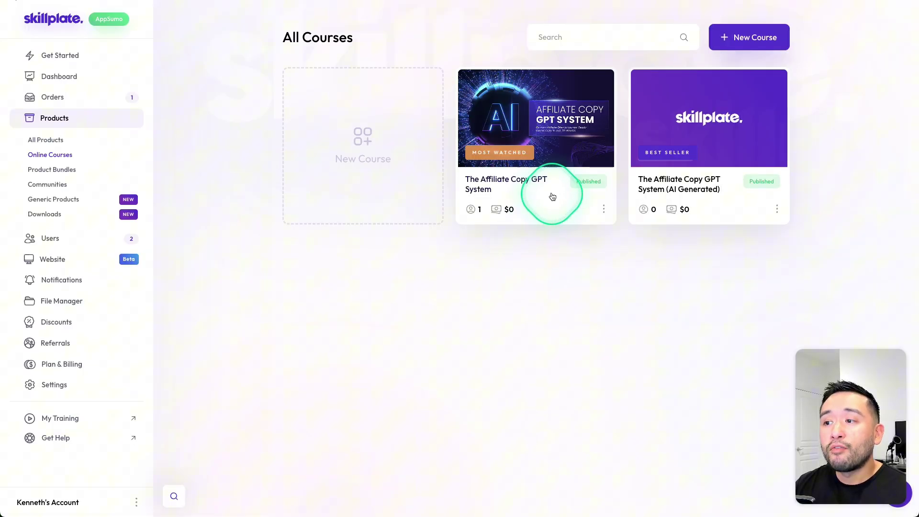
left_click(561, 141)
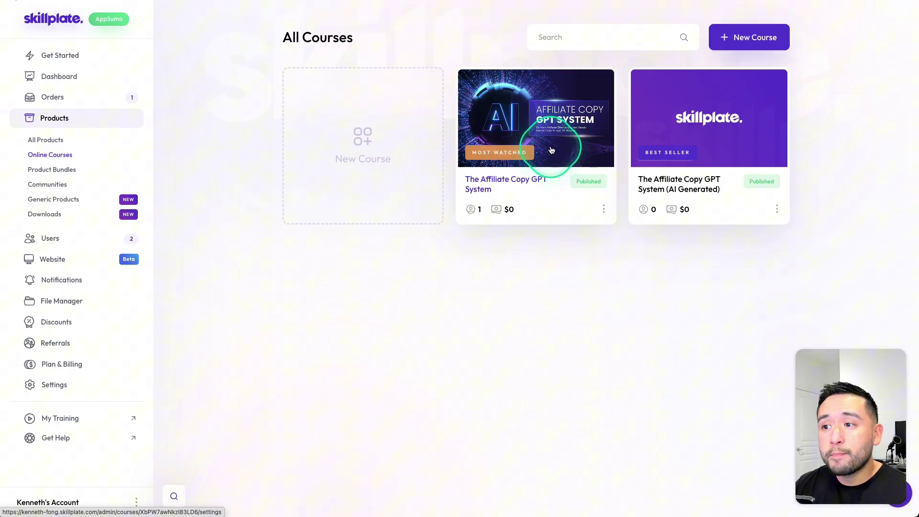
left_click(551, 151)
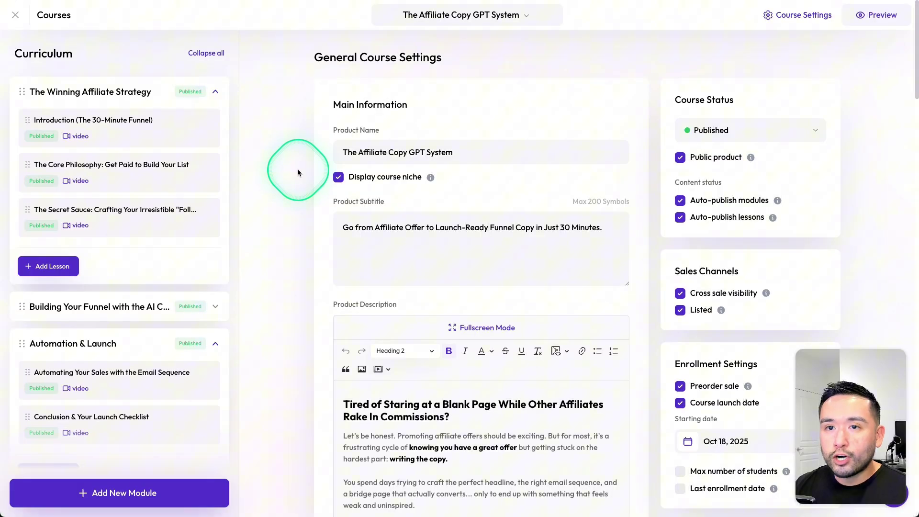
left_click_drag(315, 57, 436, 58)
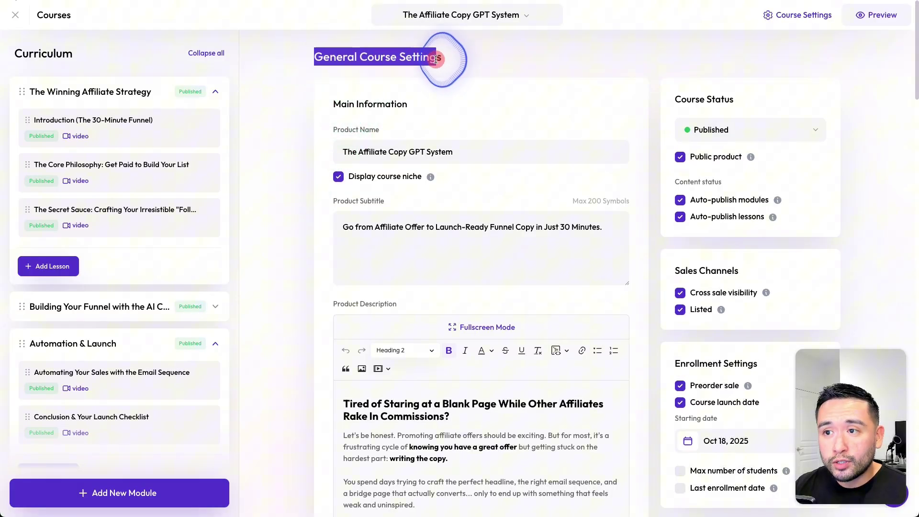
left_click(445, 71)
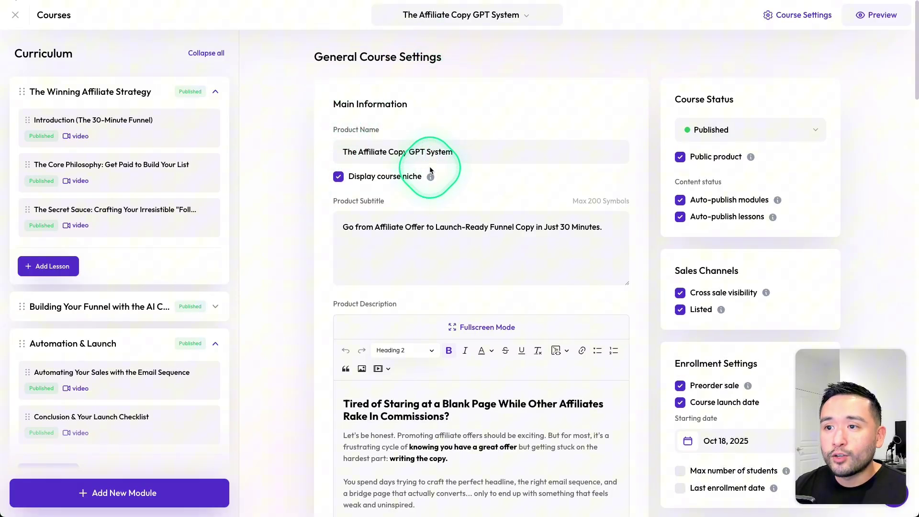
scroll(434, 163, "down", 1)
scroll(413, 187, "down", 5)
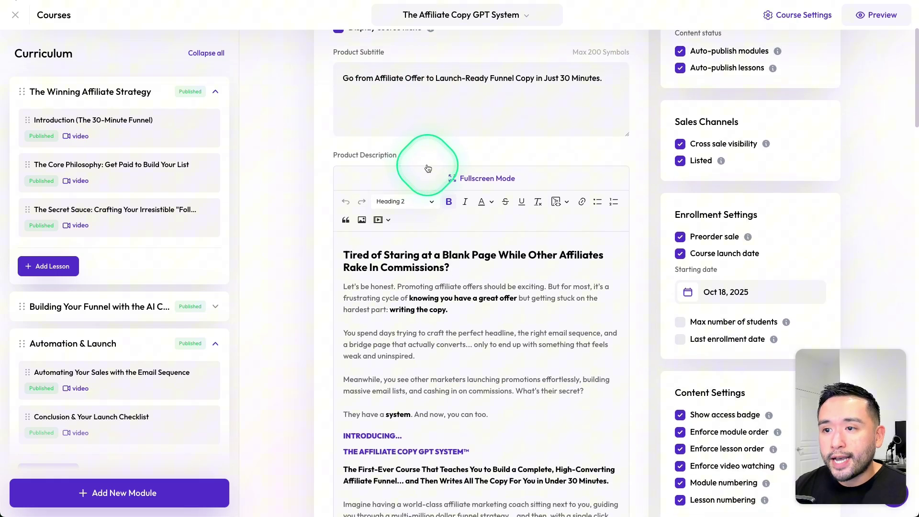
scroll(480, 263, "down", 2)
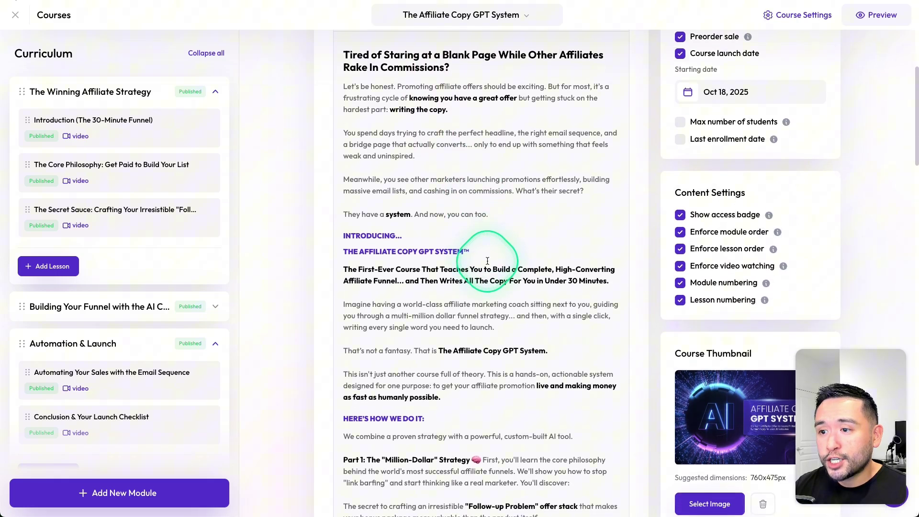
scroll(481, 258, "up", 2)
scroll(481, 260, "up", 1)
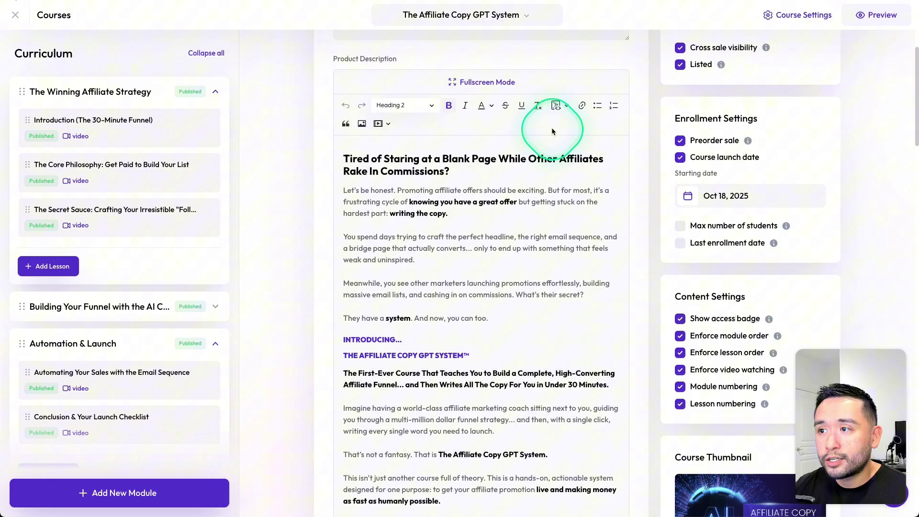
scroll(560, 326, "down", 3)
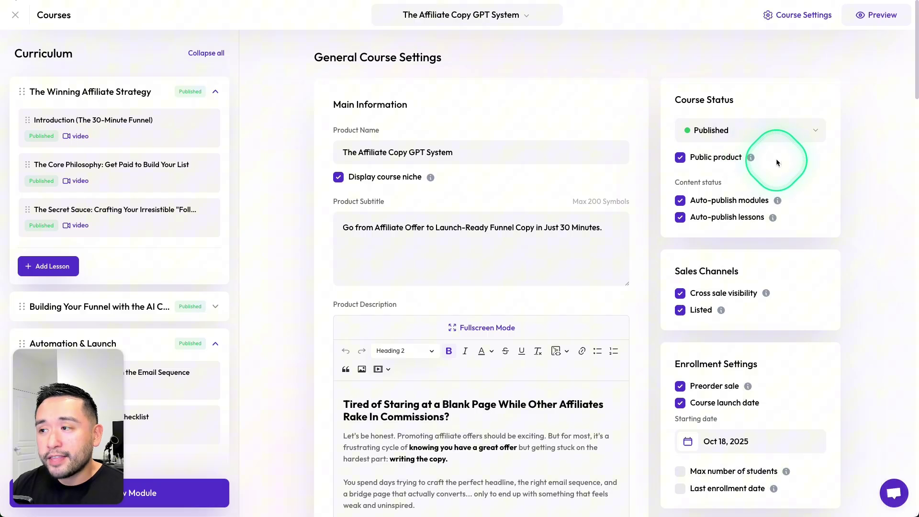
scroll(775, 160, "down", 1)
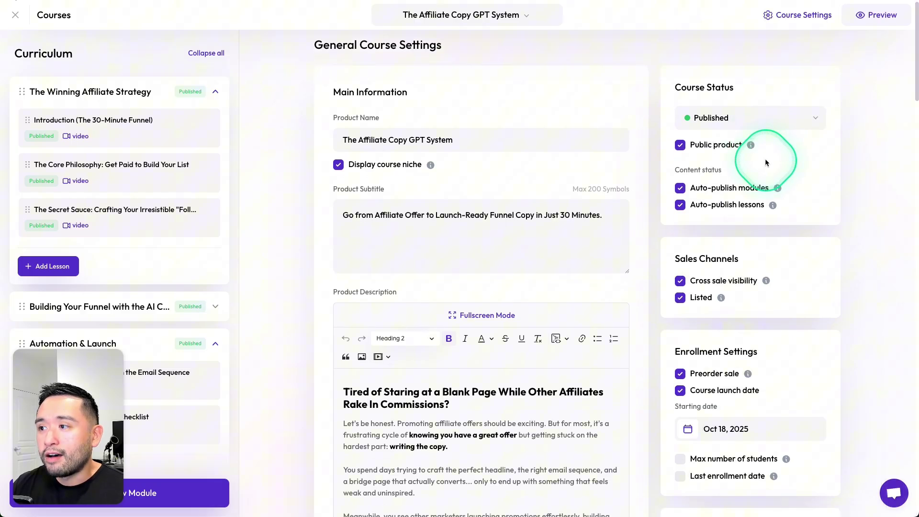
scroll(796, 157, "down", 4)
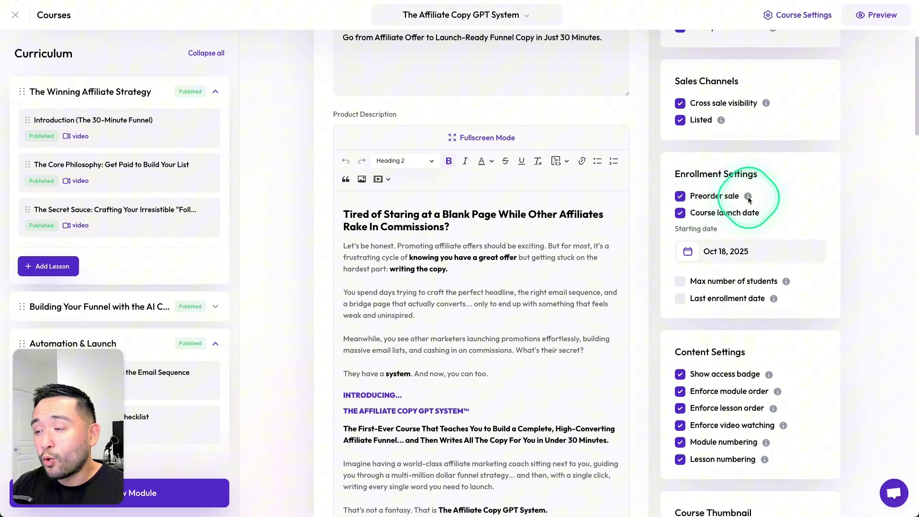
mouse_move(749, 198)
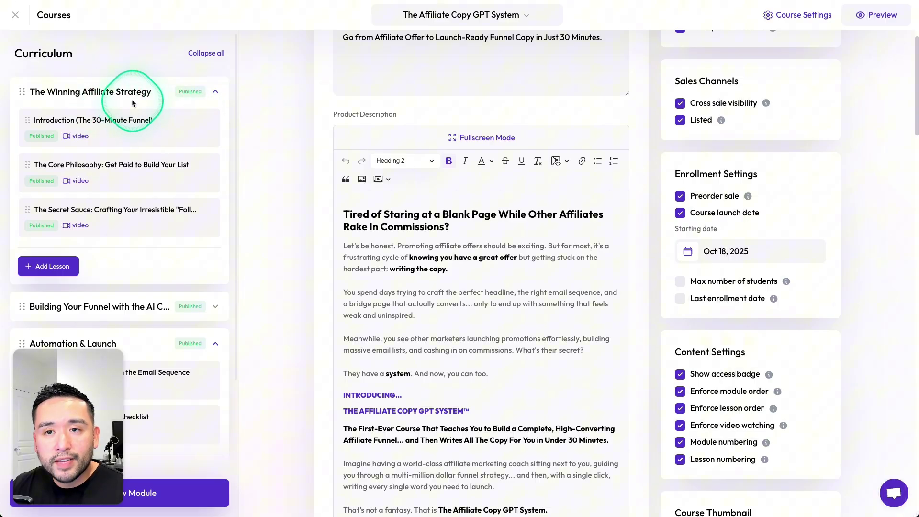
scroll(141, 173, "down", 3)
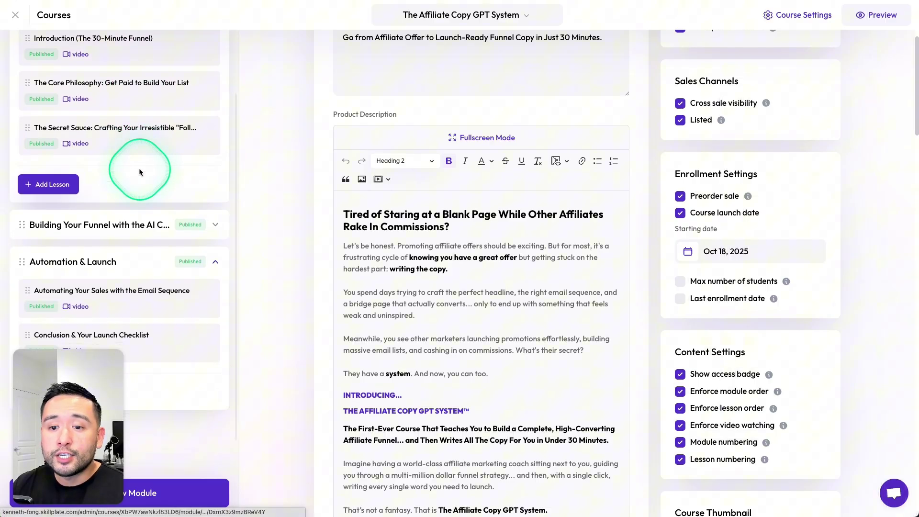
scroll(137, 167, "up", 2)
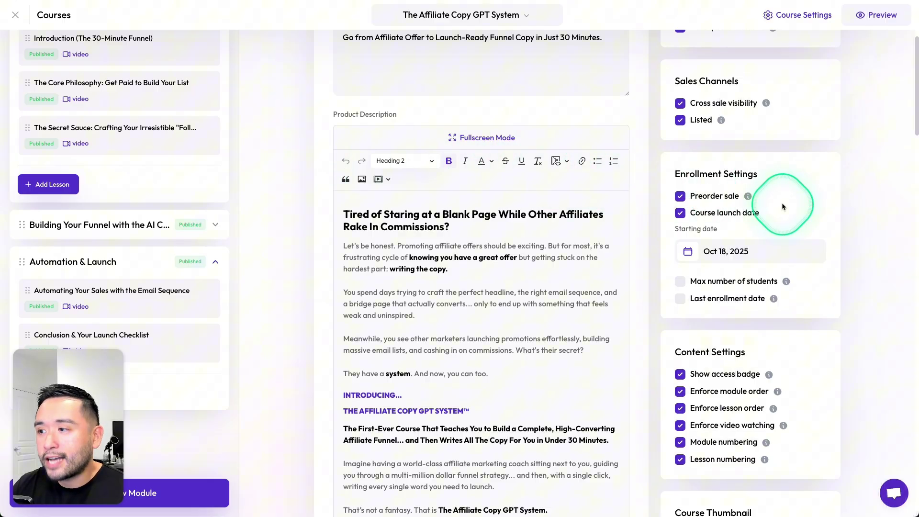
scroll(737, 218, "down", 2)
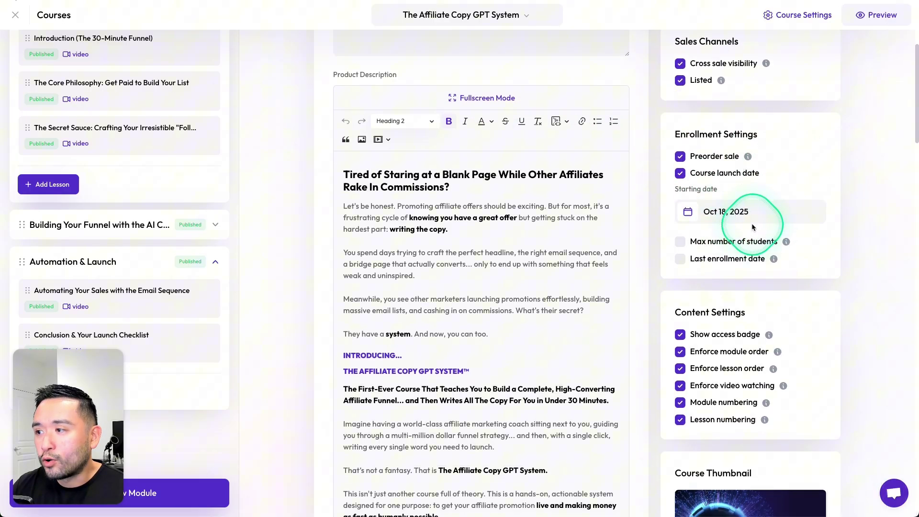
scroll(767, 213, "down", 2)
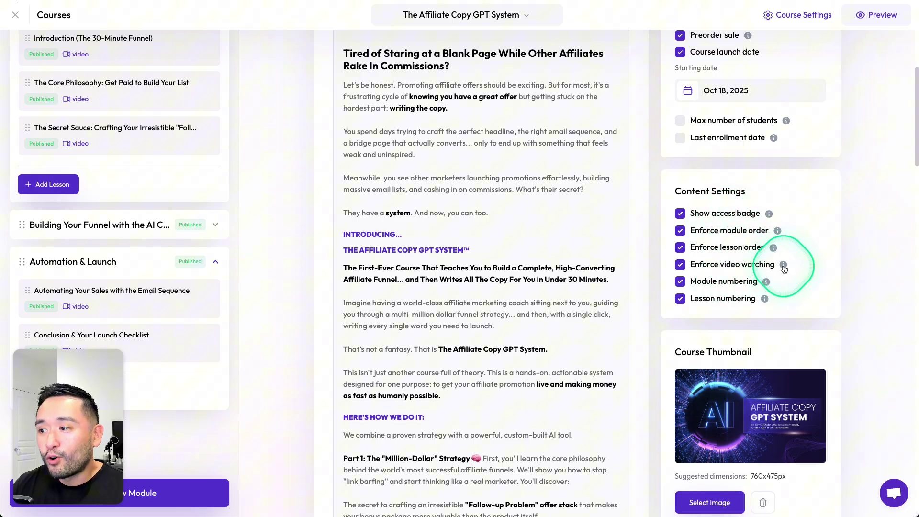
mouse_move(784, 265)
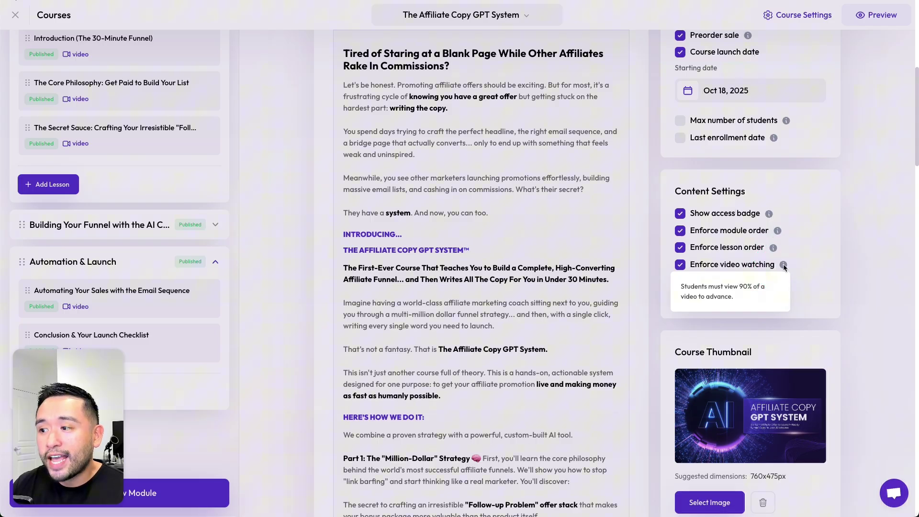
scroll(766, 230, "down", 5)
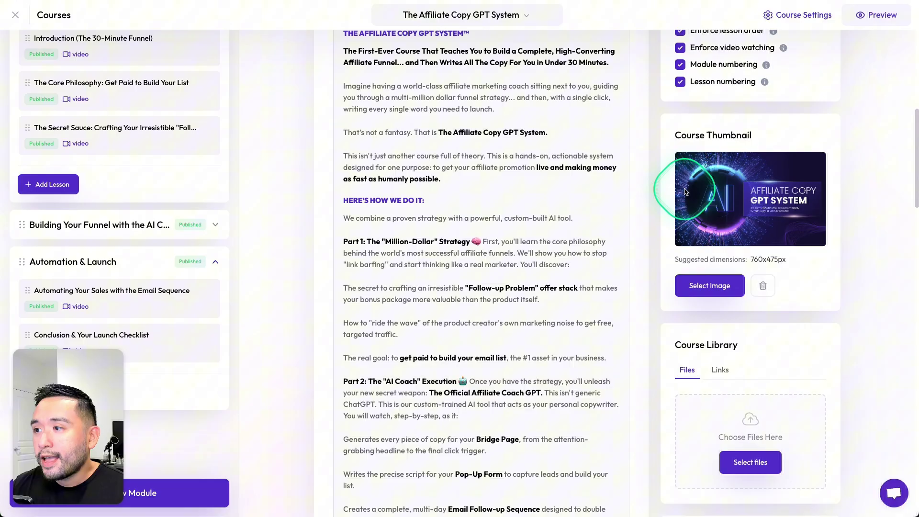
scroll(777, 212, "down", 3)
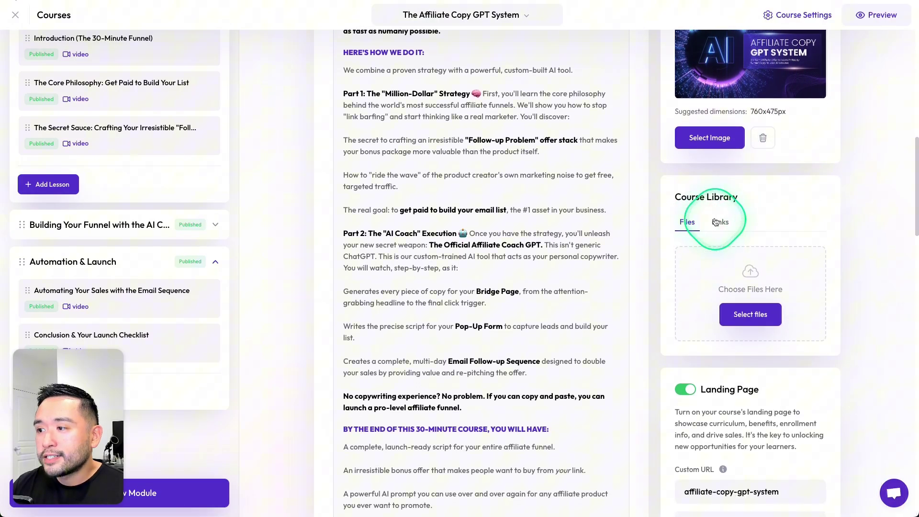
scroll(745, 243, "down", 4)
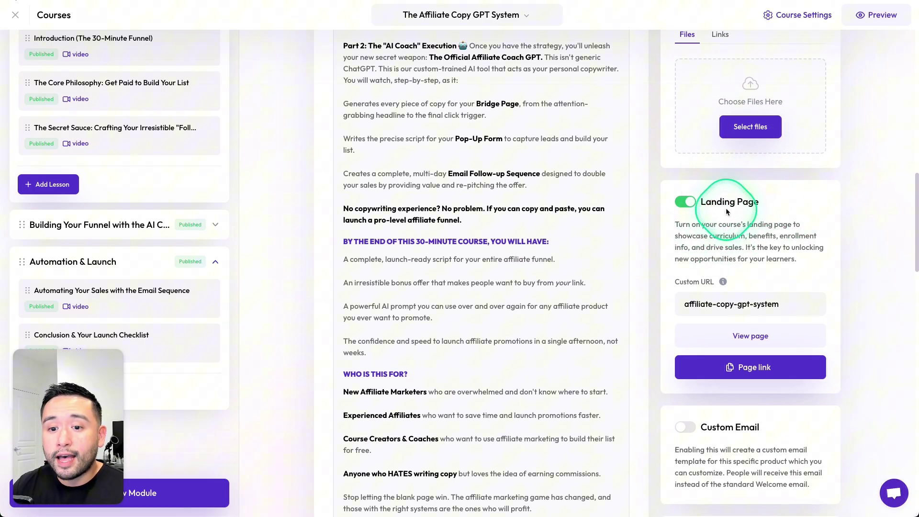
scroll(800, 229, "down", 9)
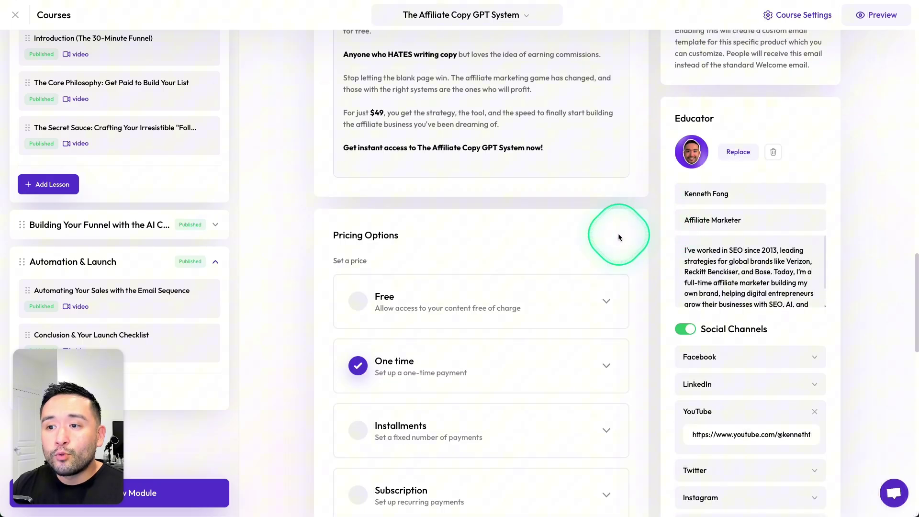
Step: Expand the One time plan (USD 49, Introductory Price) and copy its payment link
scroll(608, 232, "down", 3)
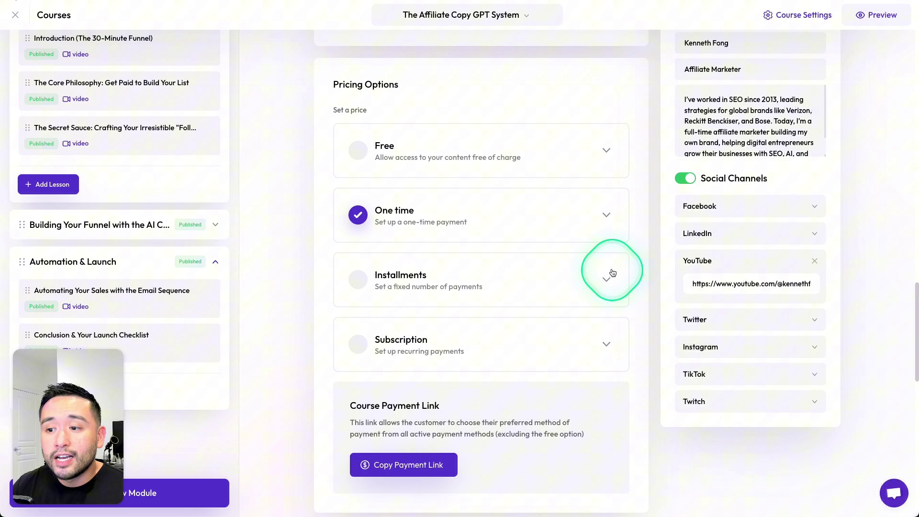
left_click(606, 218)
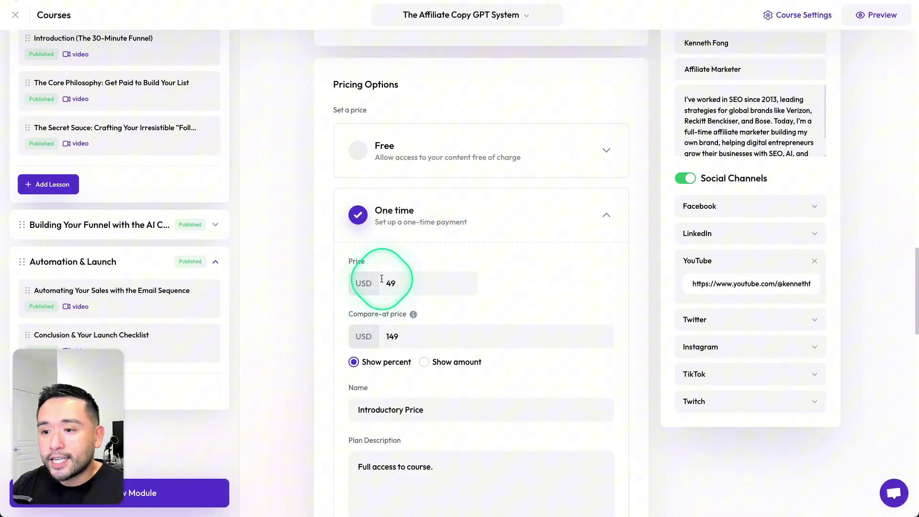
scroll(388, 280, "down", 2)
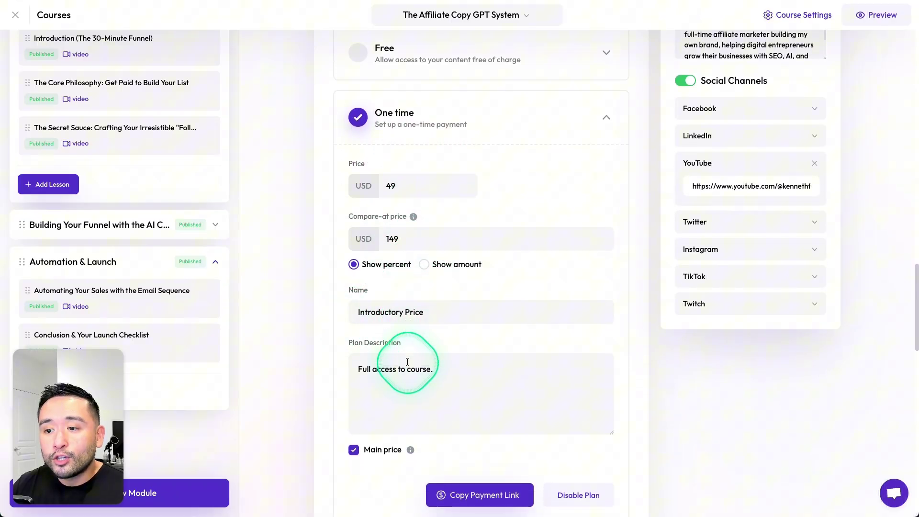
scroll(384, 360, "down", 1)
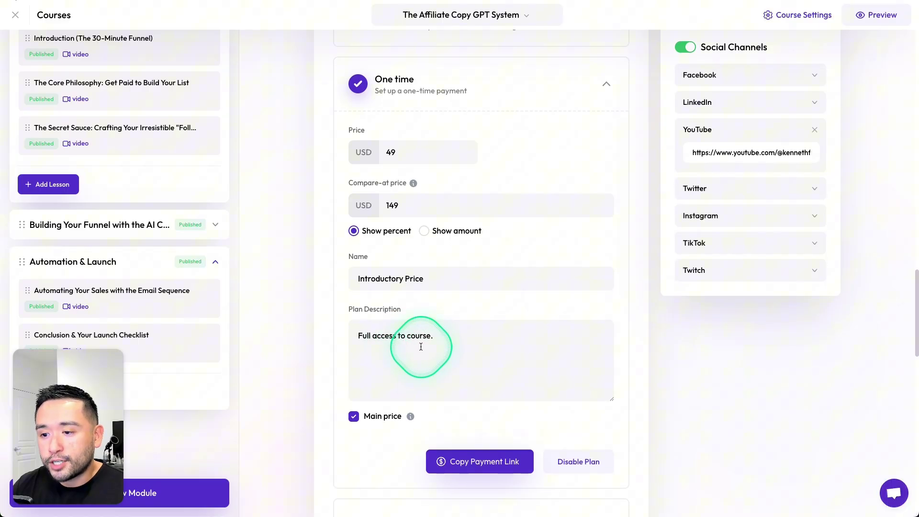
scroll(421, 346, "down", 2)
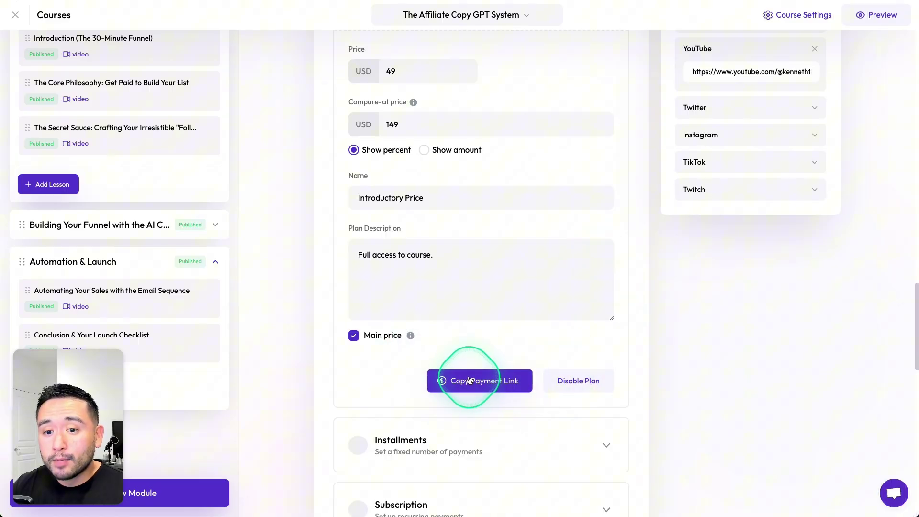
left_click(512, 381)
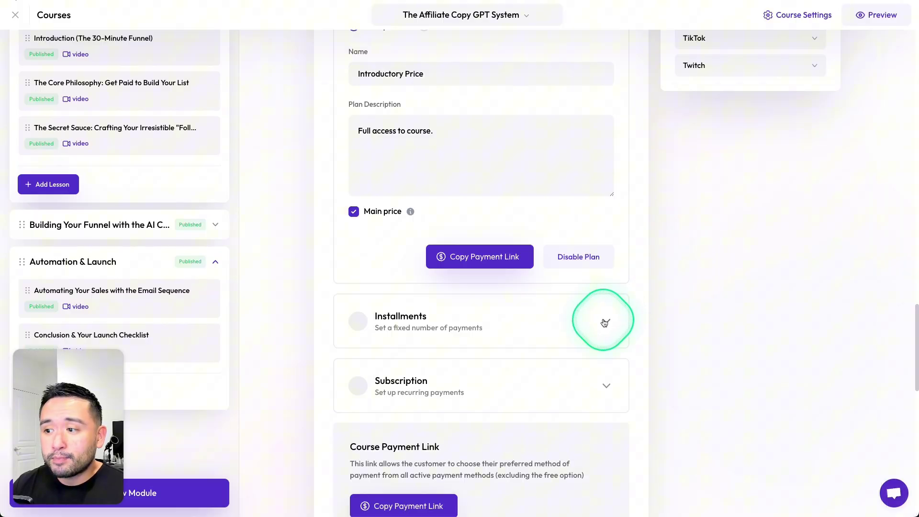
Step: Expand the Installments payment plan form and review its fields
left_click(605, 323)
scroll(608, 314, "down", 3)
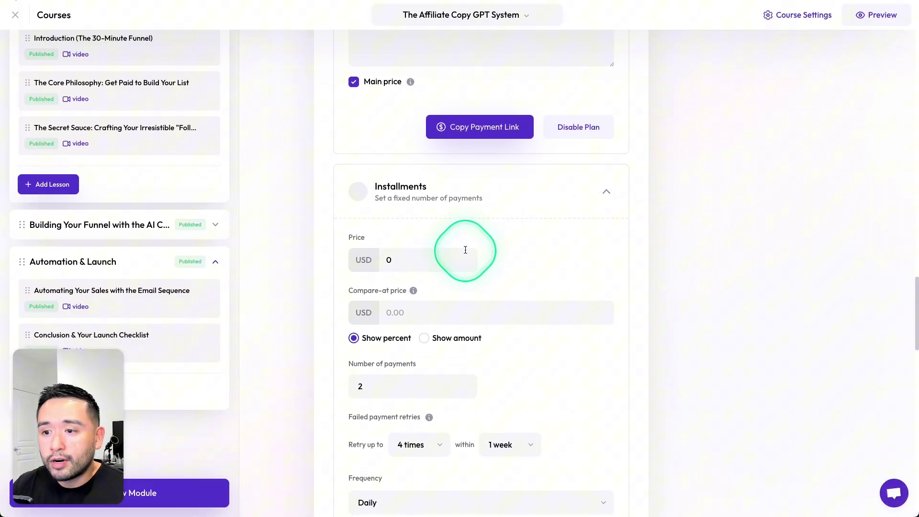
scroll(466, 250, "down", 1)
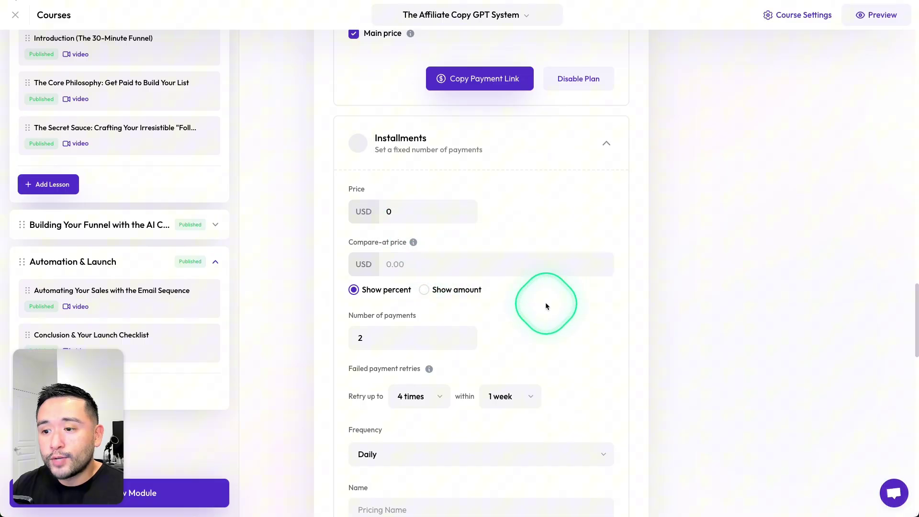
scroll(547, 306, "down", 3)
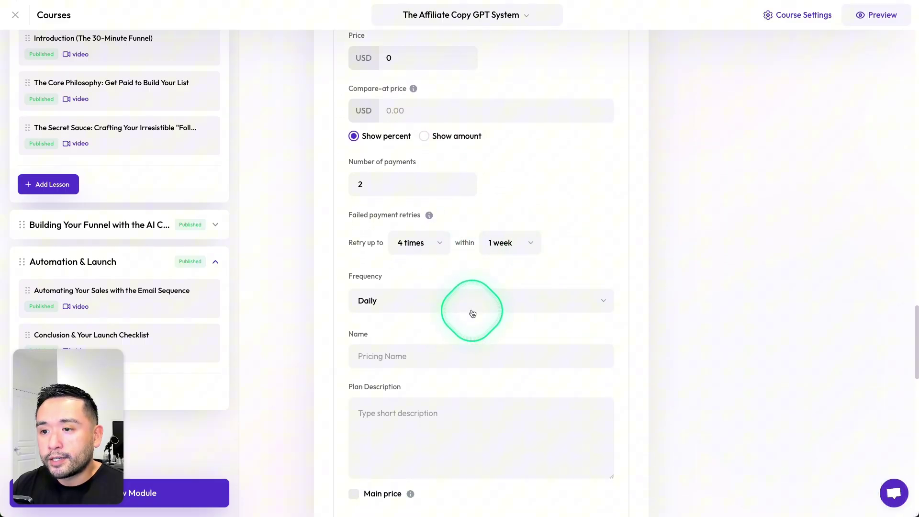
scroll(441, 300, "down", 4)
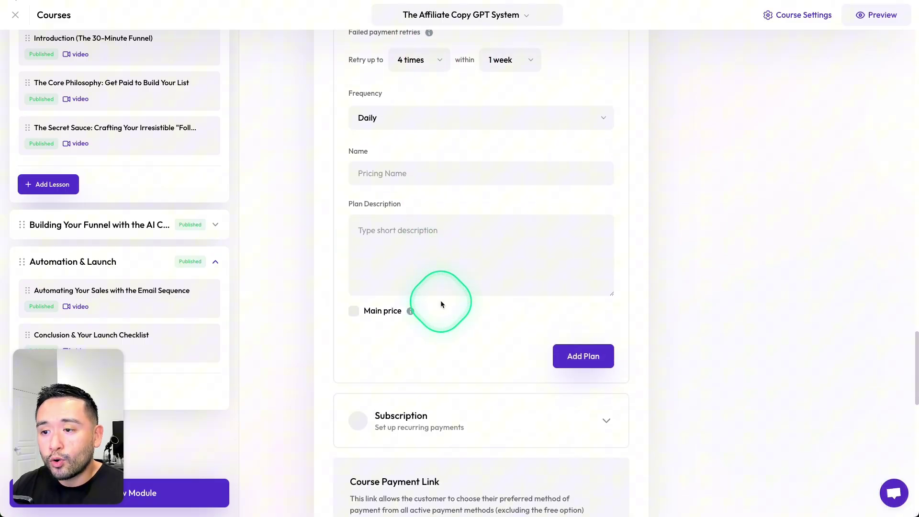
Step: Expand the Subscription payment plan form and inspect its description field
left_click(437, 424)
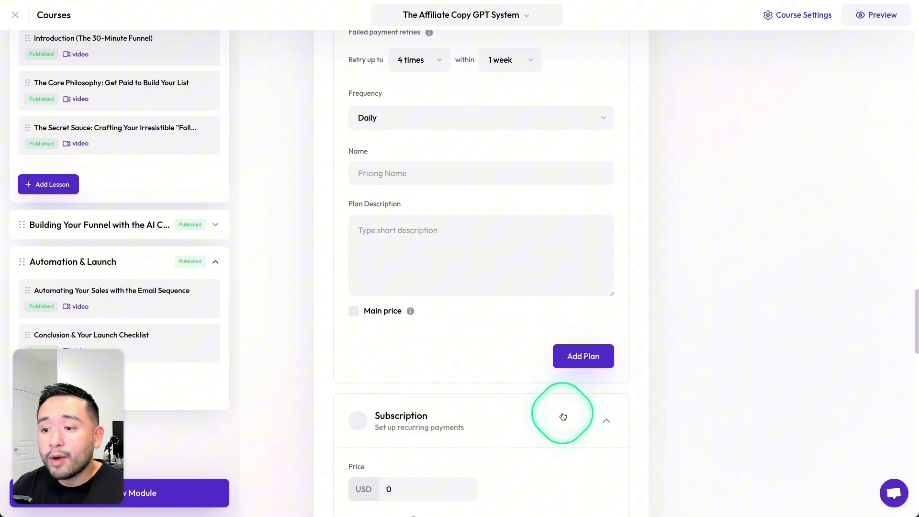
scroll(561, 411, "down", 2)
scroll(556, 373, "down", 3)
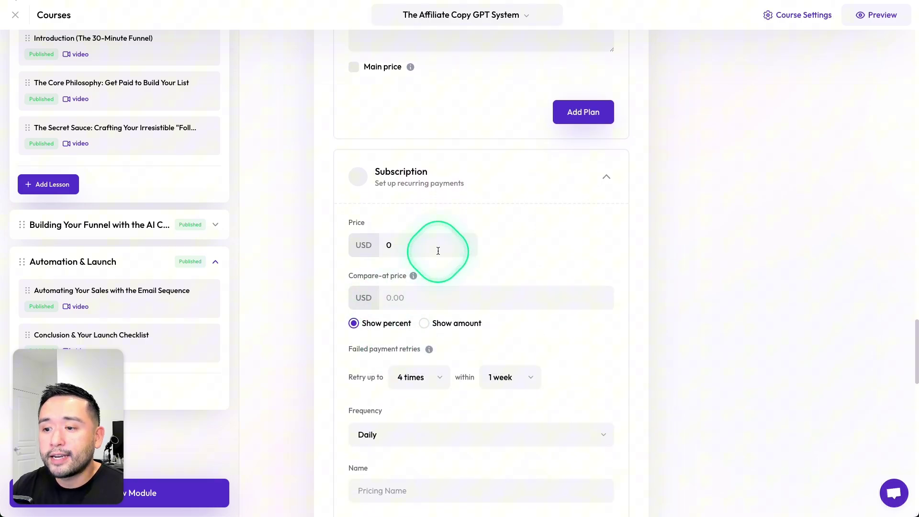
scroll(463, 213, "down", 5)
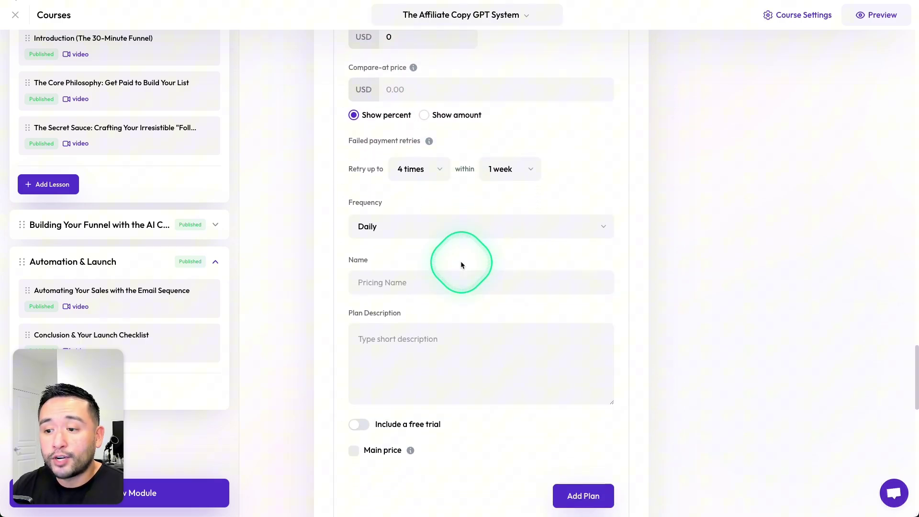
scroll(462, 263, "down", 4)
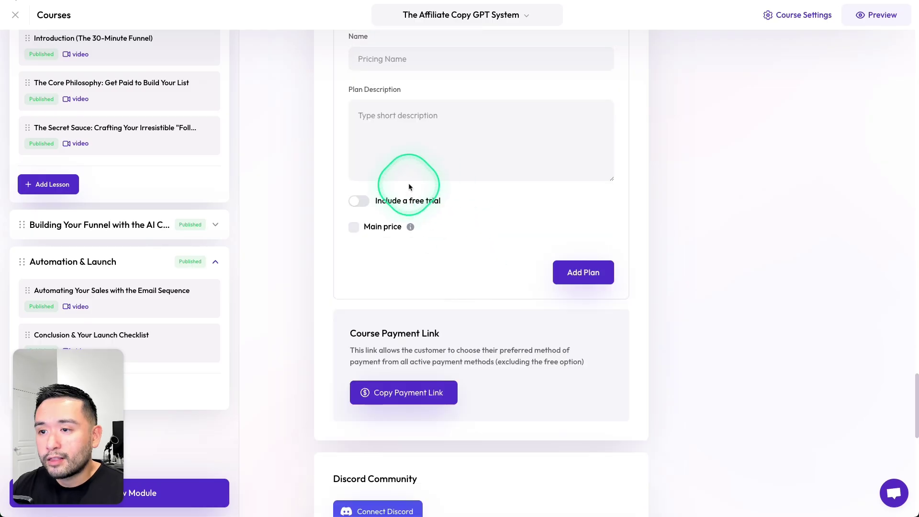
scroll(427, 209, "up", 2)
left_click(427, 210)
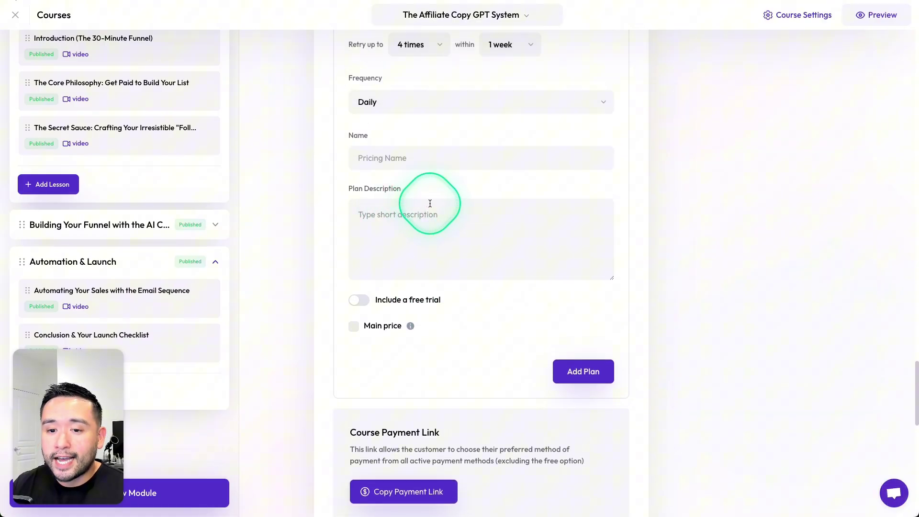
scroll(446, 209, "up", 4)
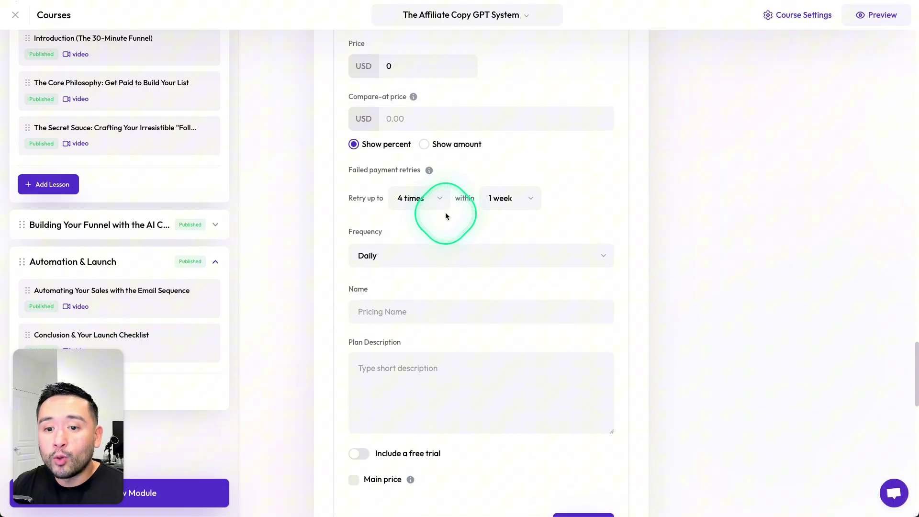
scroll(448, 217, "up", 10)
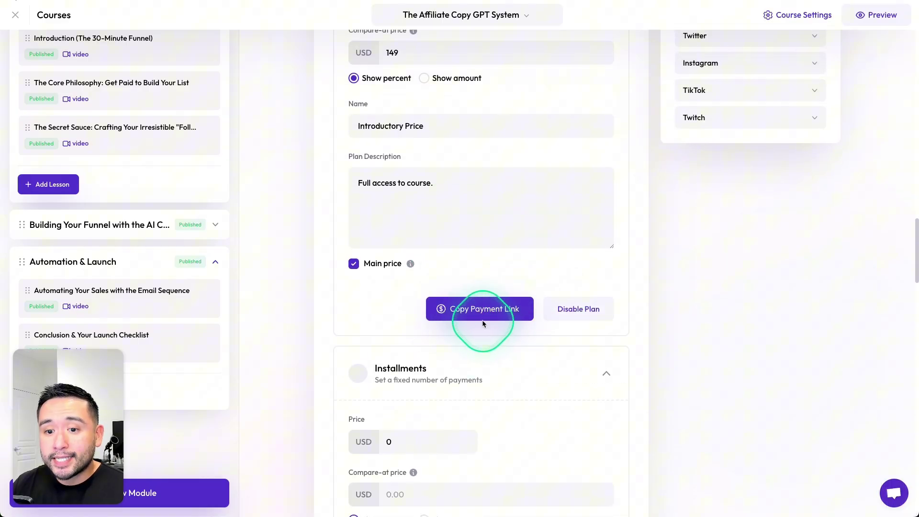
Step: Copy the Introductory Price plan's payment link
left_click(463, 316)
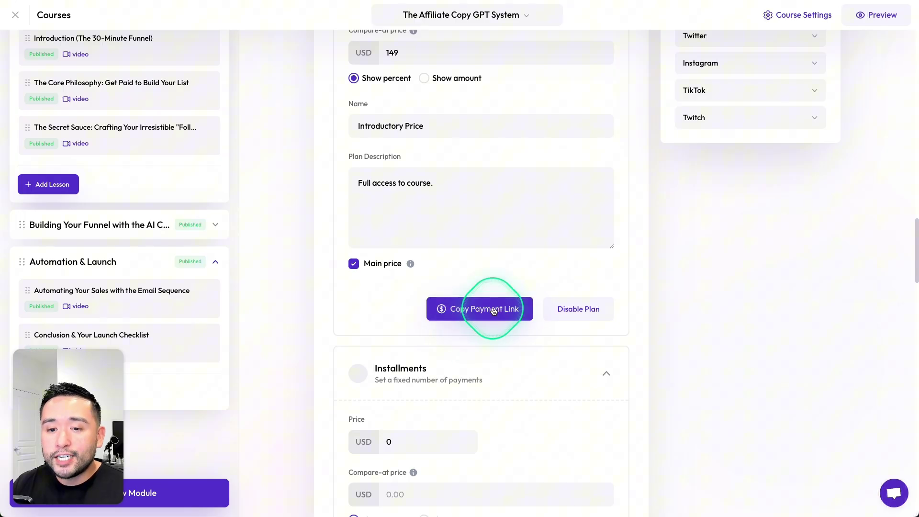
scroll(465, 314, "up", 8)
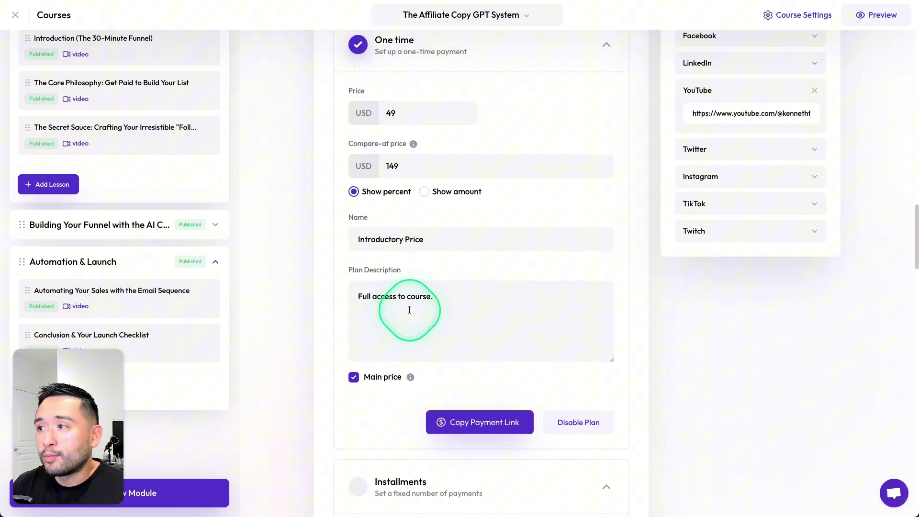
scroll(423, 302, "up", 11)
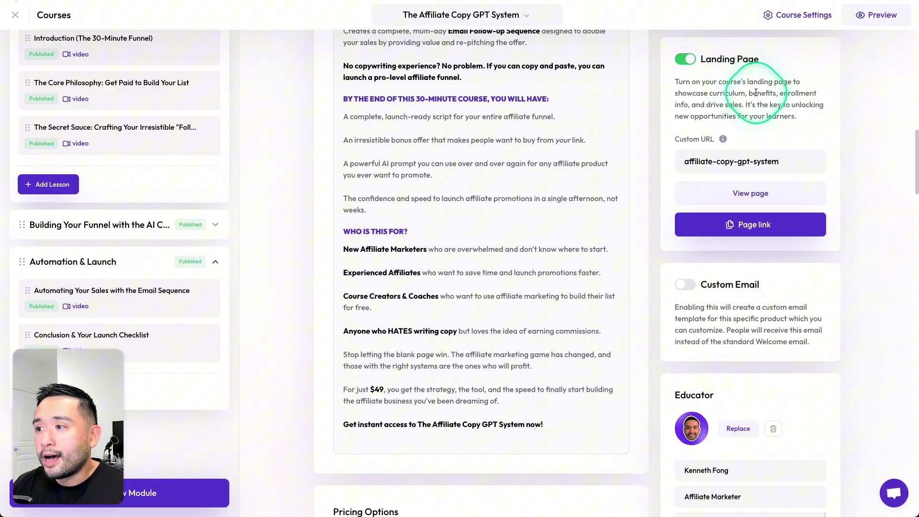
Step: Open the course's public landing page and expand modules #2 and #3 Automation & Launch
left_click(752, 193)
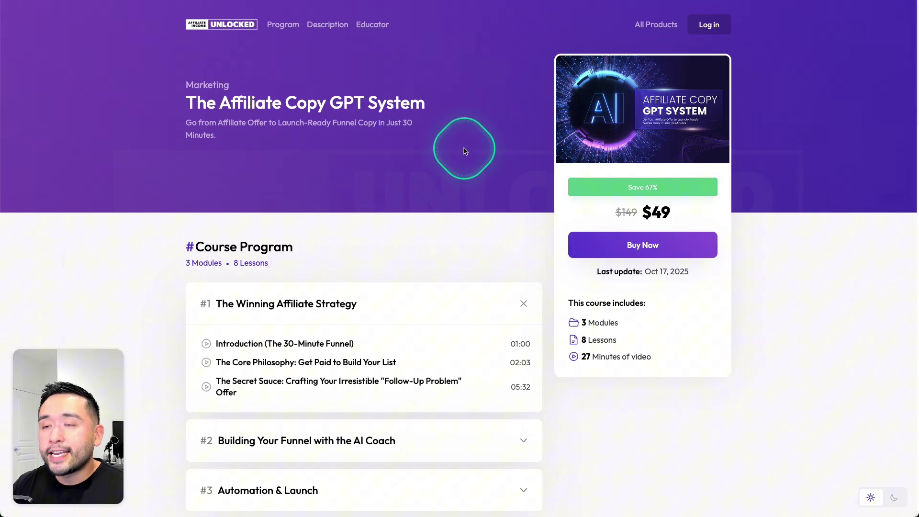
scroll(446, 132, "down", 2)
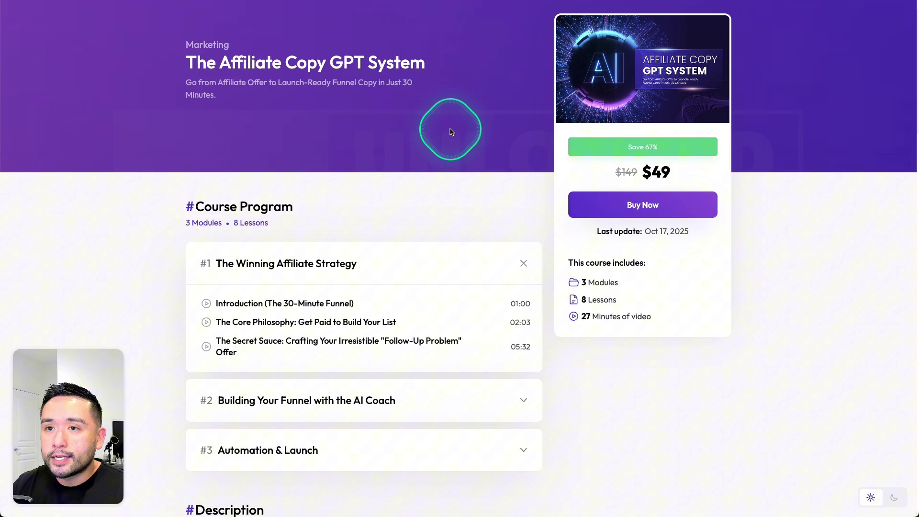
scroll(458, 132, "up", 1)
scroll(457, 130, "down", 6)
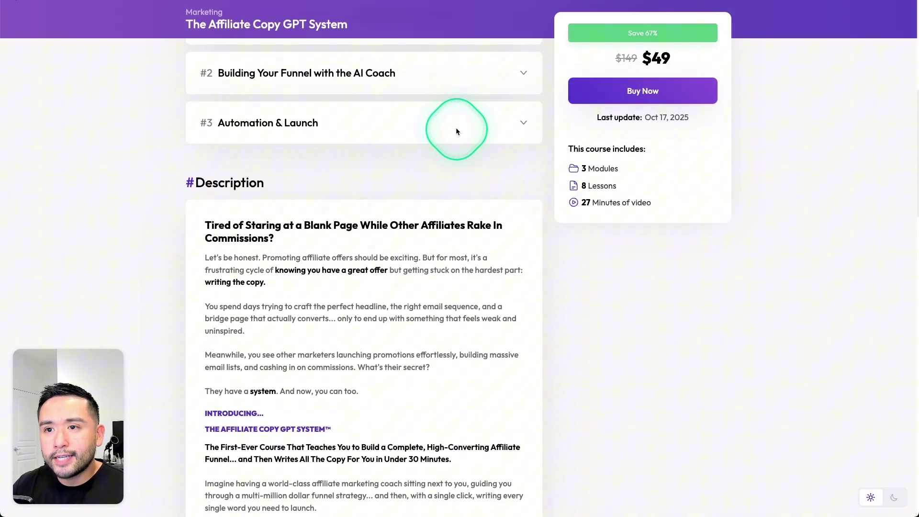
scroll(456, 130, "up", 3)
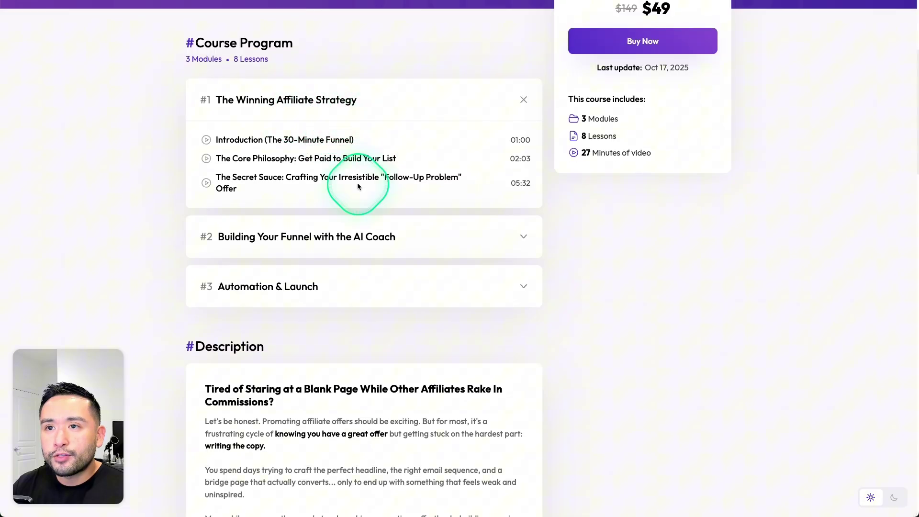
left_click(523, 238)
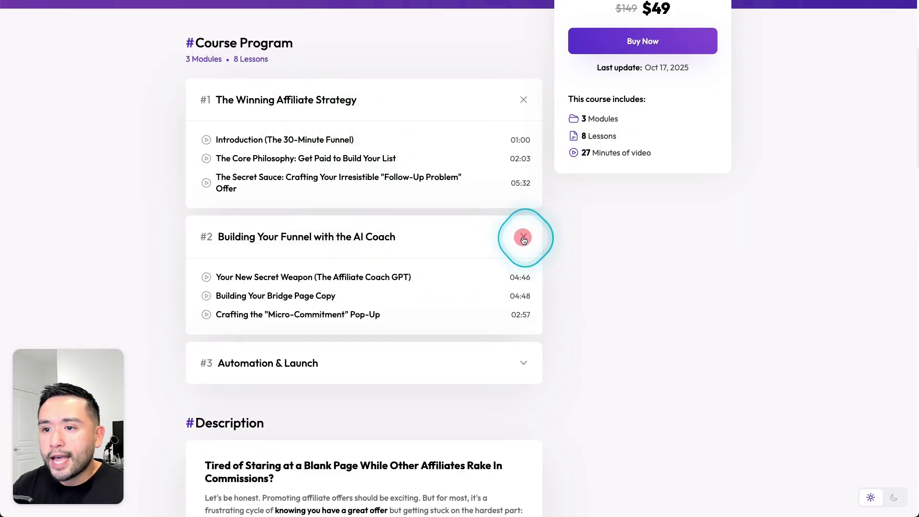
left_click(522, 360)
scroll(315, 210, "down", 3)
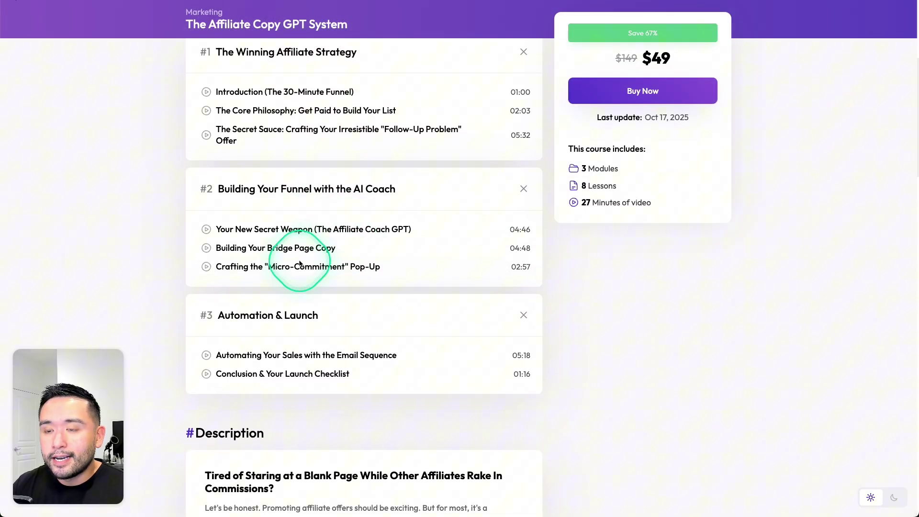
scroll(316, 292, "down", 7)
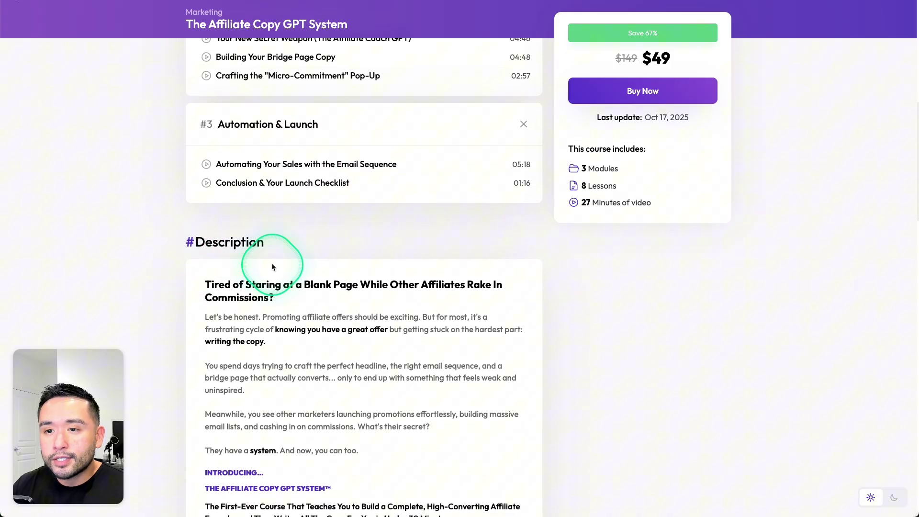
scroll(356, 310, "down", 20)
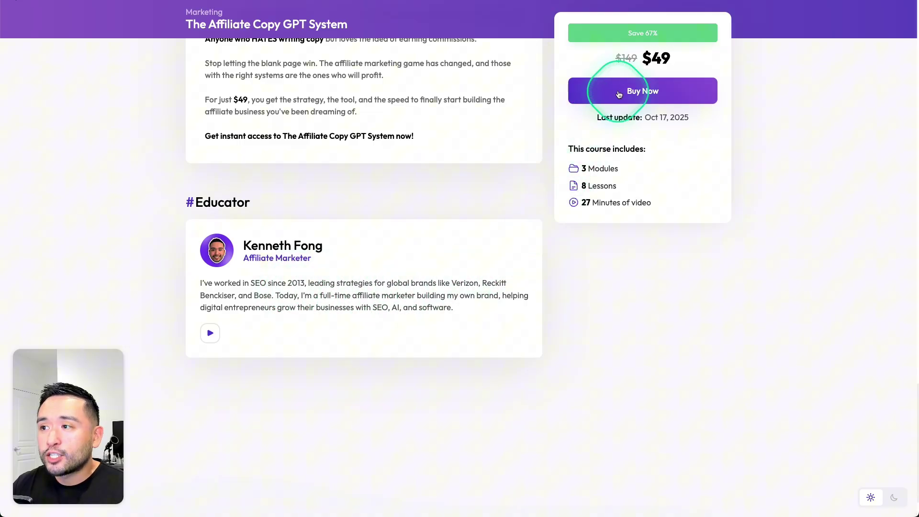
Step: Preview the $49 checkout for The Affiliate Copy GPT System
left_click(644, 92)
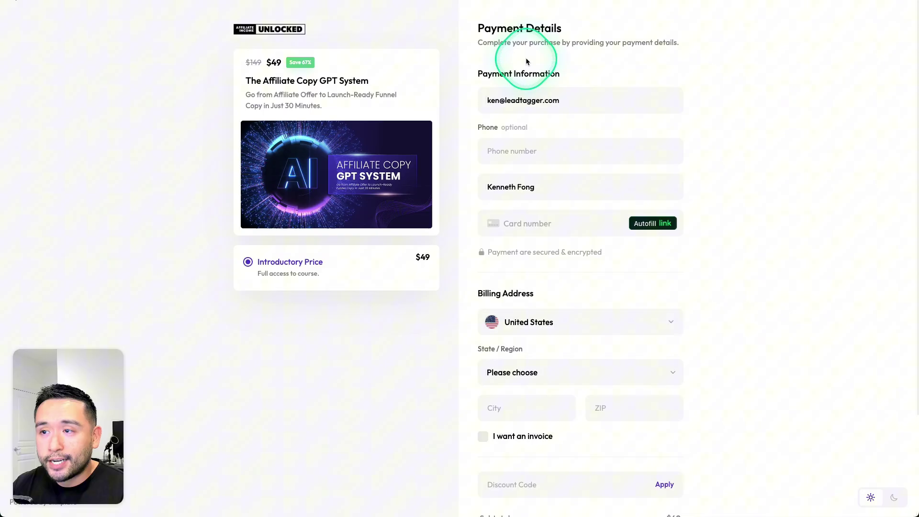
scroll(534, 241, "down", 3)
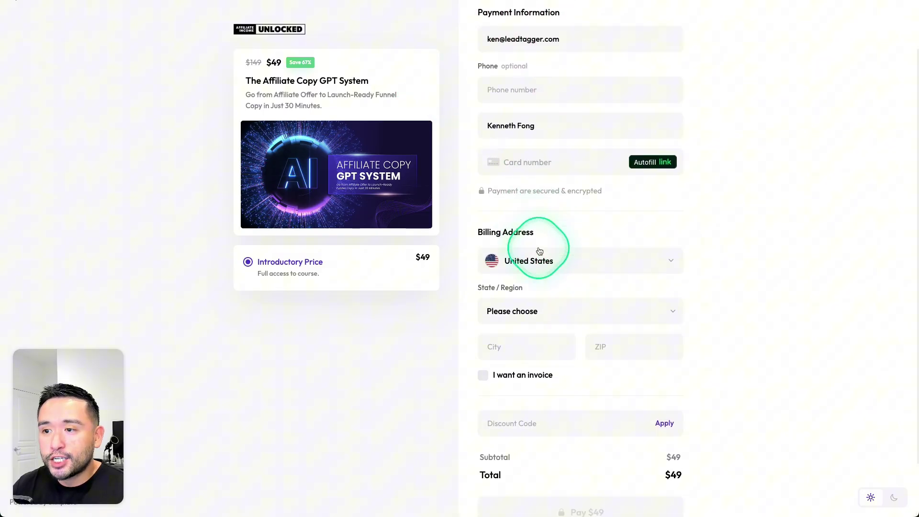
scroll(561, 259, "up", 3)
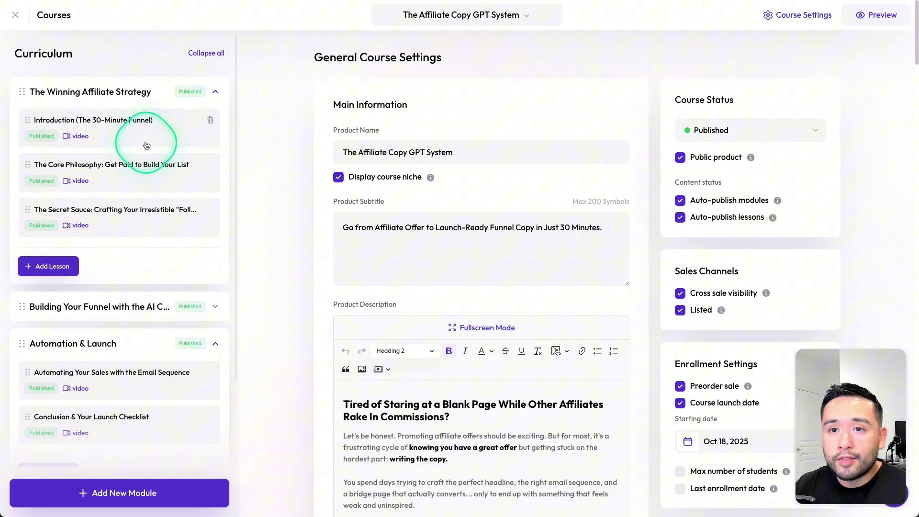
Step: Open the lesson 'The Core Philosophy: Get Paid to Build Your List' and review its settings panels
left_click(105, 173)
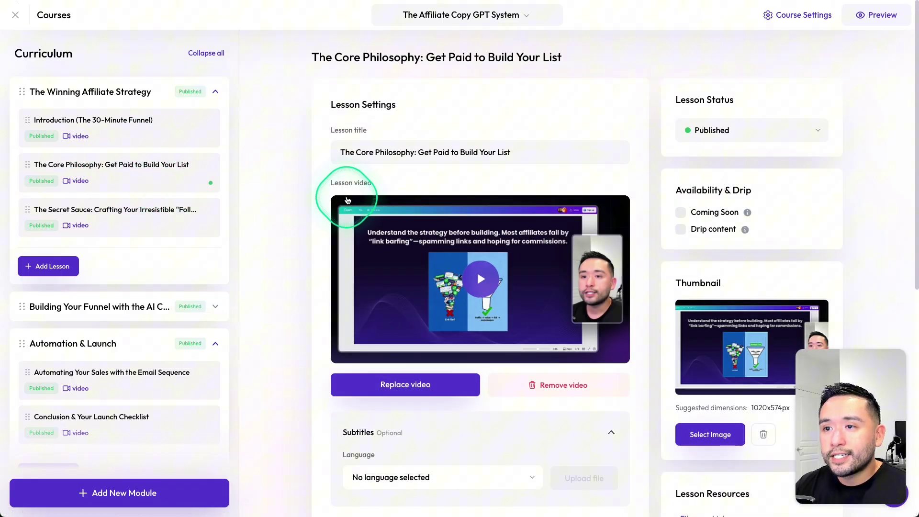
scroll(462, 151, "down", 1)
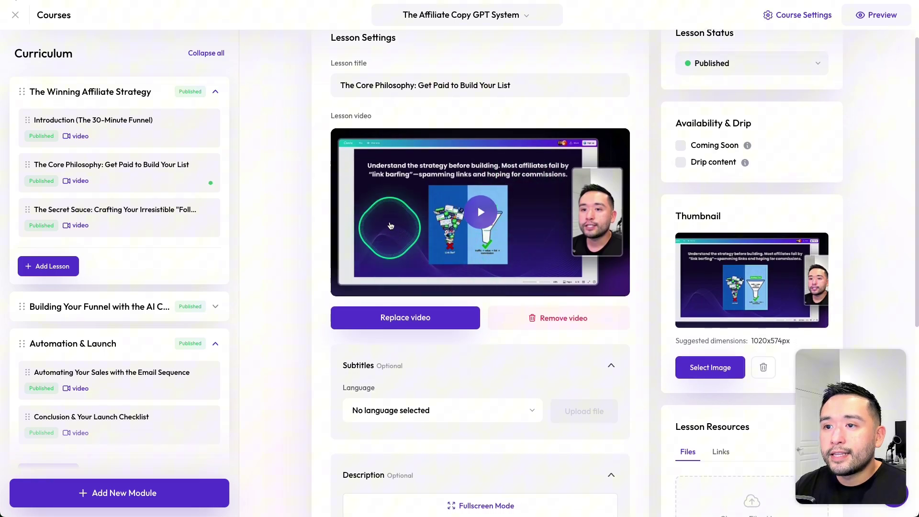
scroll(462, 254, "down", 6)
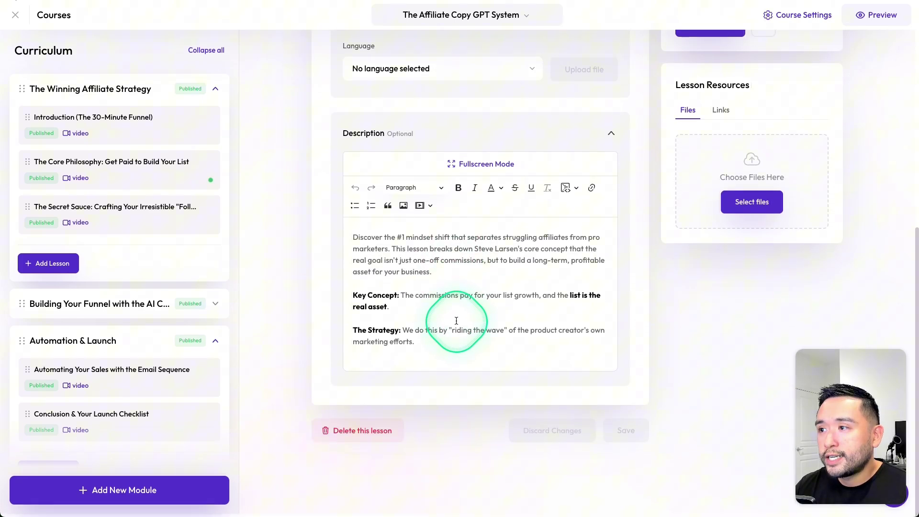
scroll(674, 294, "up", 4)
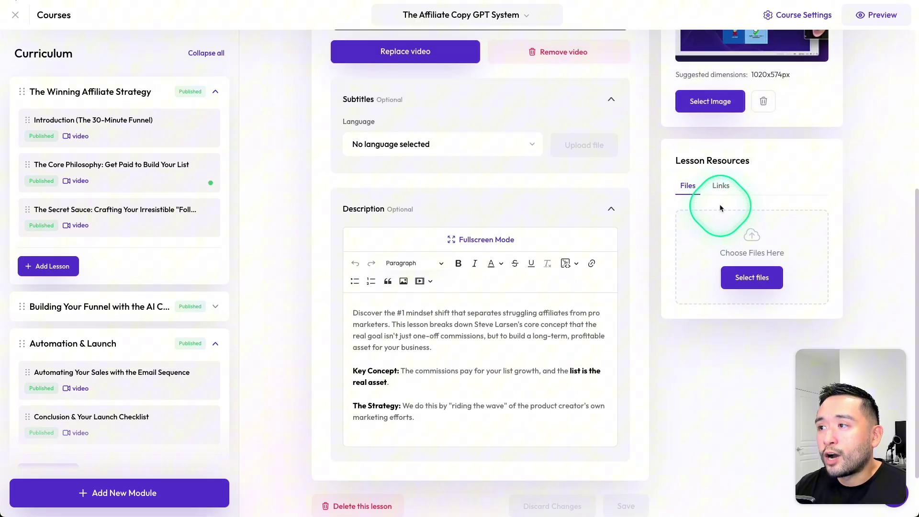
scroll(723, 239, "up", 2)
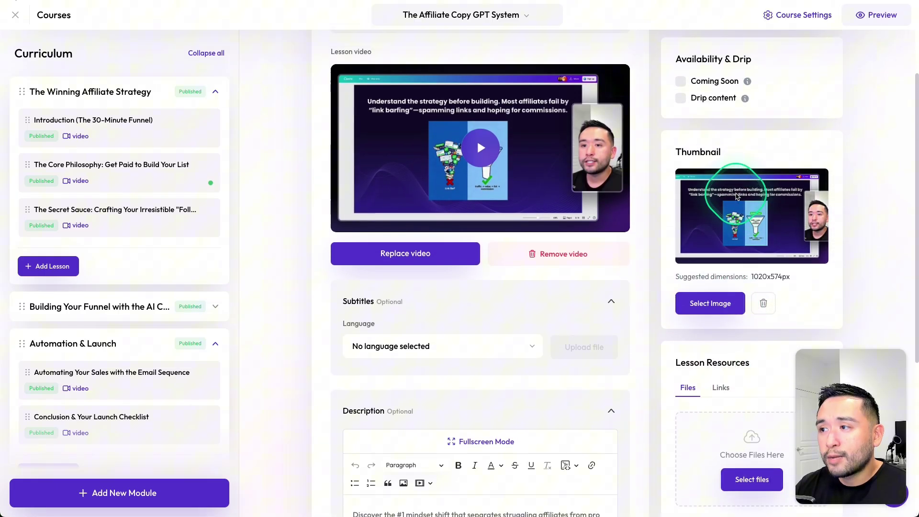
scroll(718, 238, "up", 1)
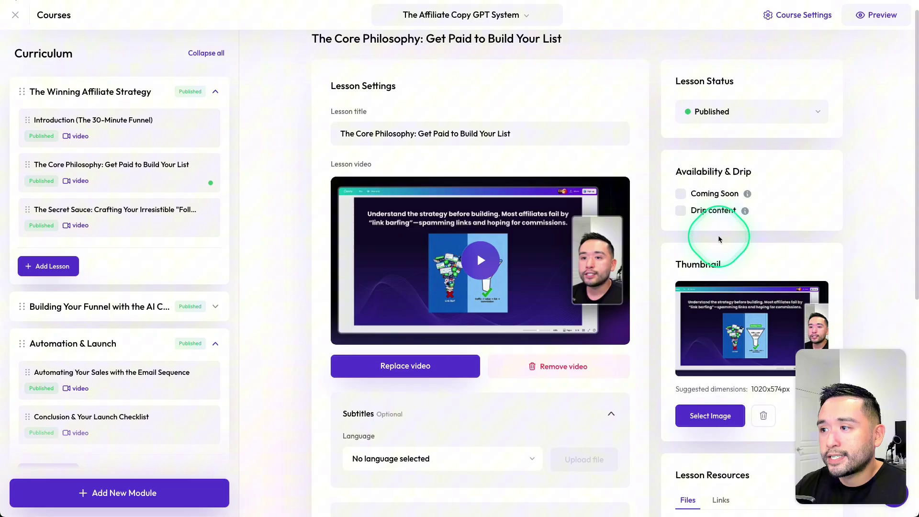
Step: Check the Availability & Drip panel and choose a different video for the lesson
left_click_drag(688, 178, 751, 177)
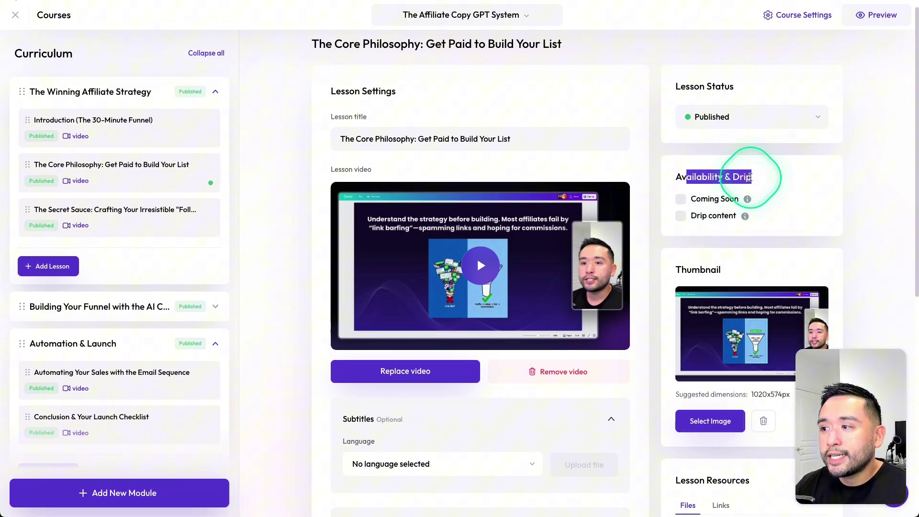
left_click(719, 221)
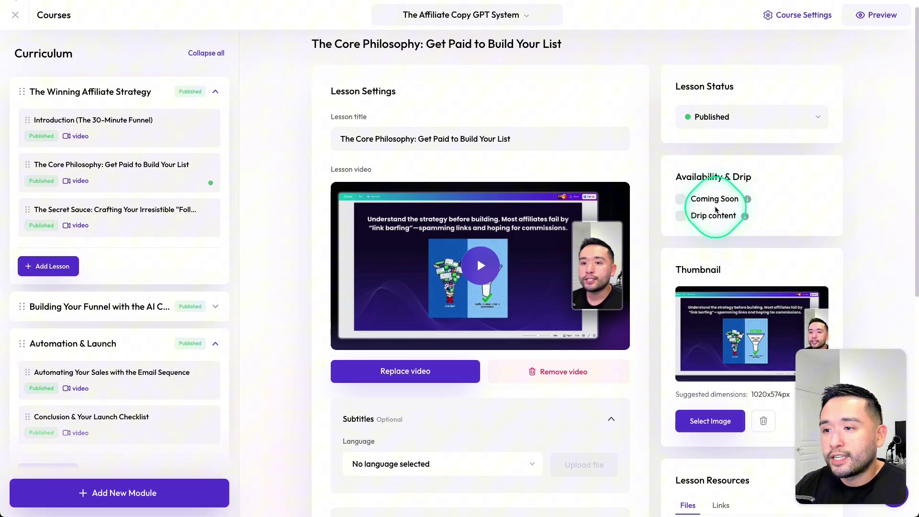
scroll(434, 274, "down", 2)
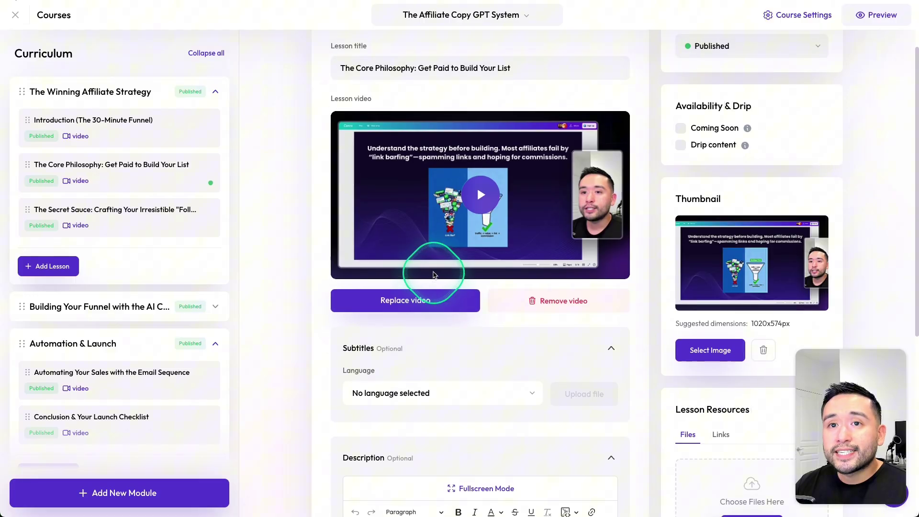
scroll(434, 275, "up", 1)
scroll(452, 254, "down", 1)
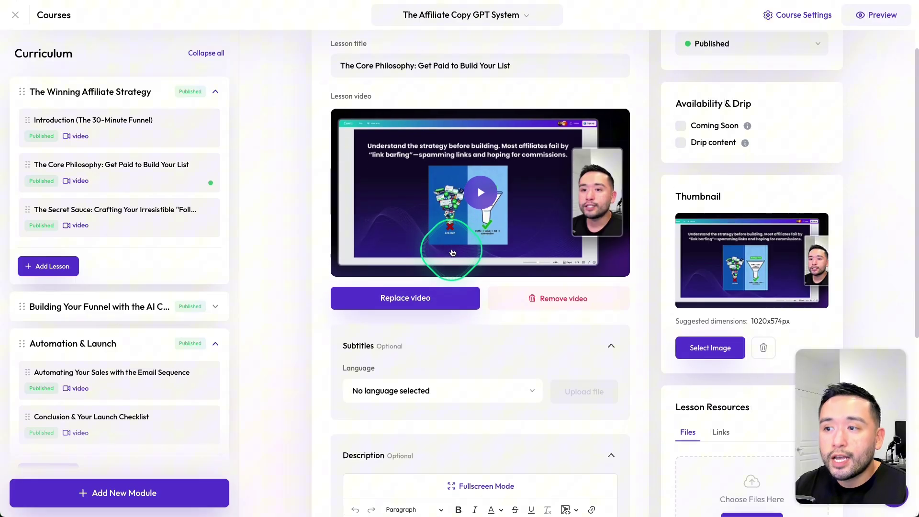
left_click(440, 297)
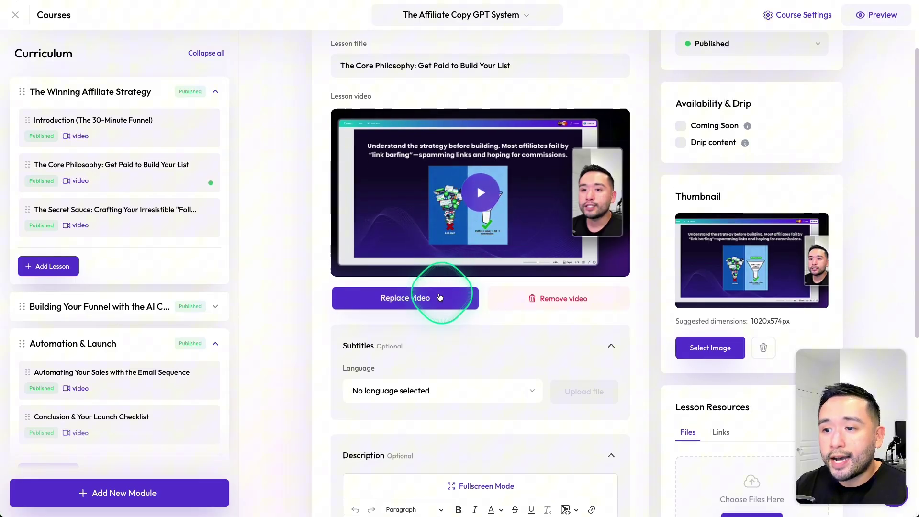
left_click(640, 248)
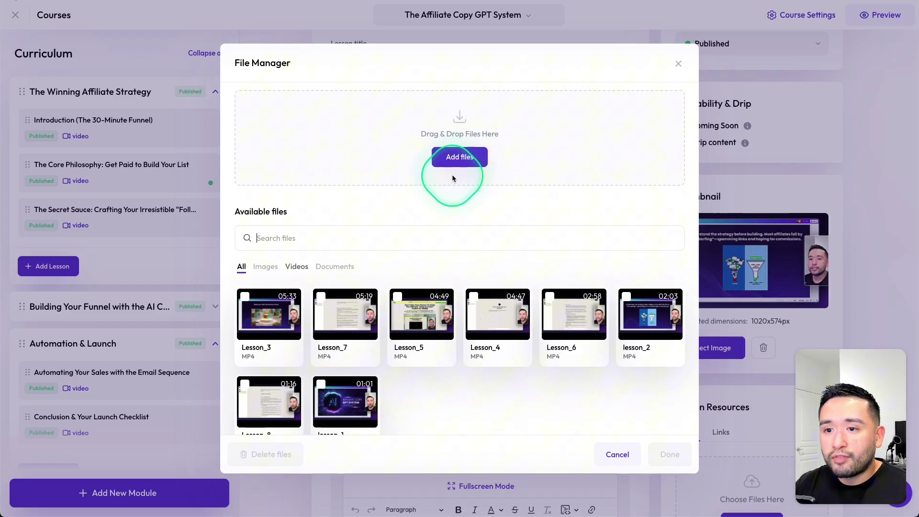
scroll(464, 187, "down", 1)
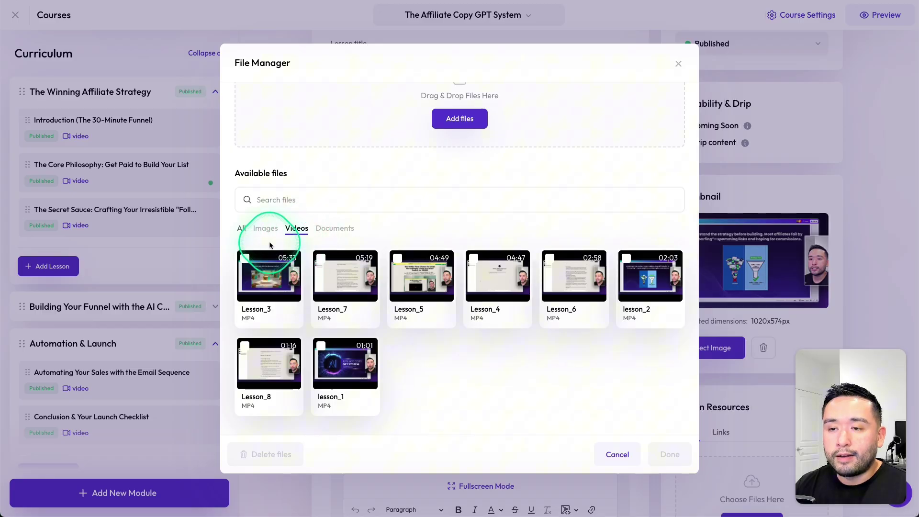
left_click(679, 64)
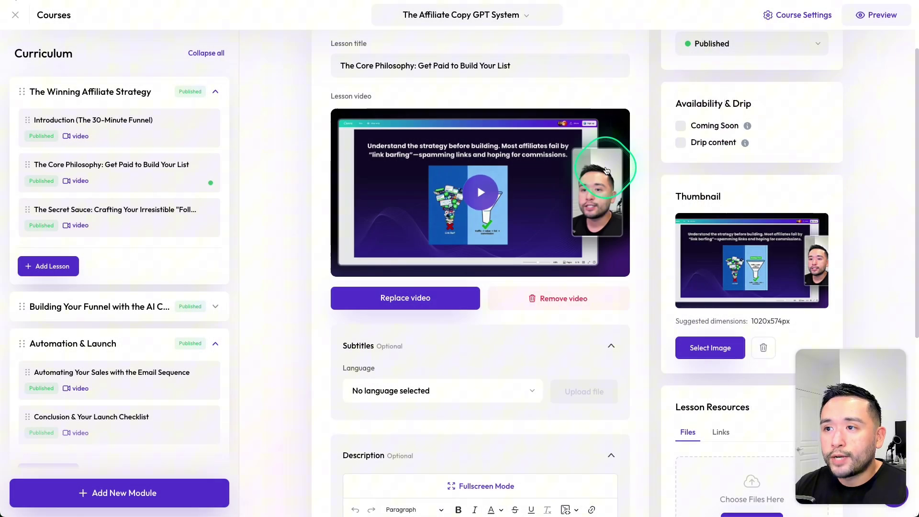
Step: View the Product pages list, then the Landing pages list under Website > Pages
scroll(484, 296, "down", 3)
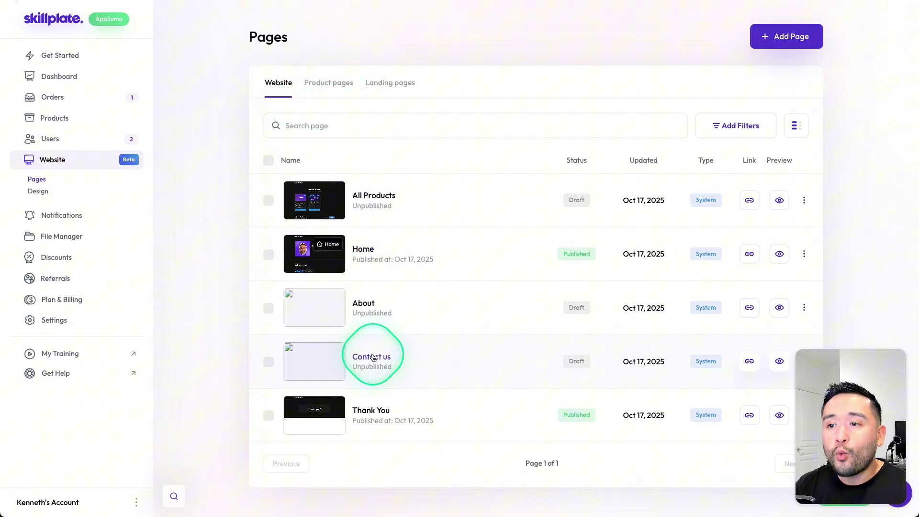
left_click(328, 85)
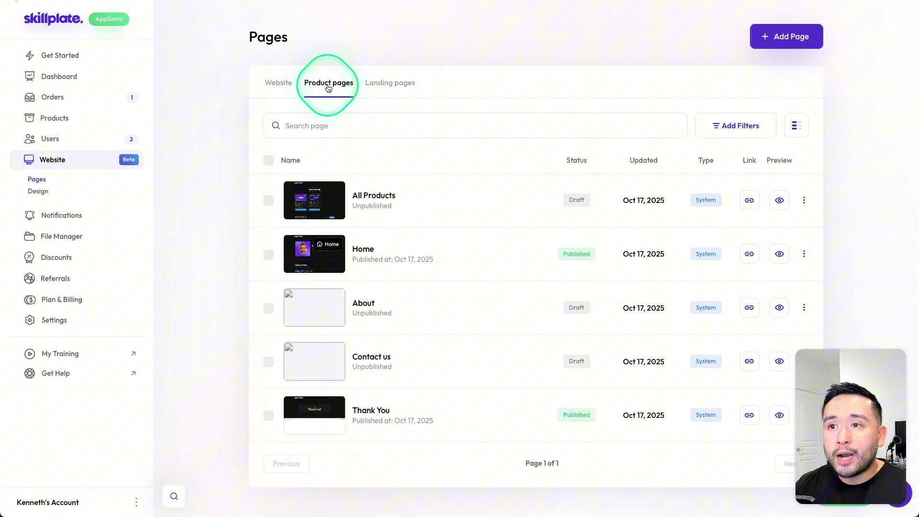
left_click(395, 86)
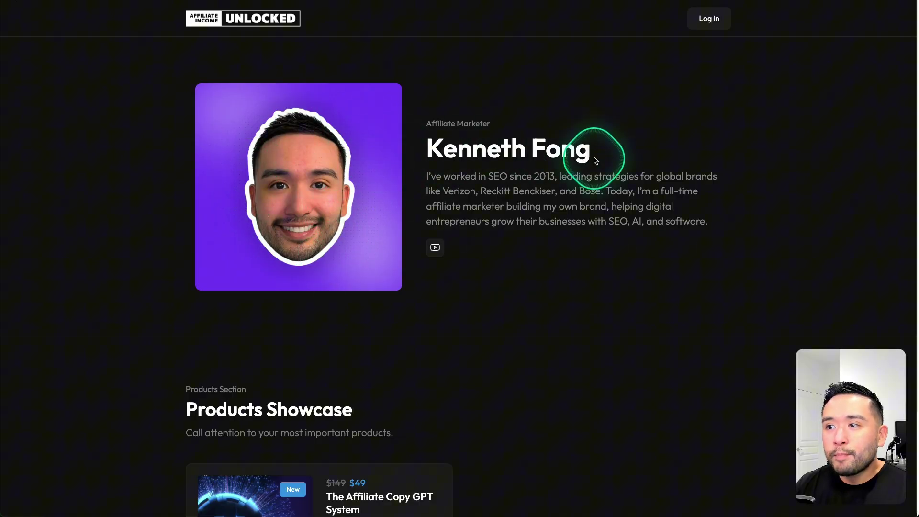
scroll(594, 154, "down", 3)
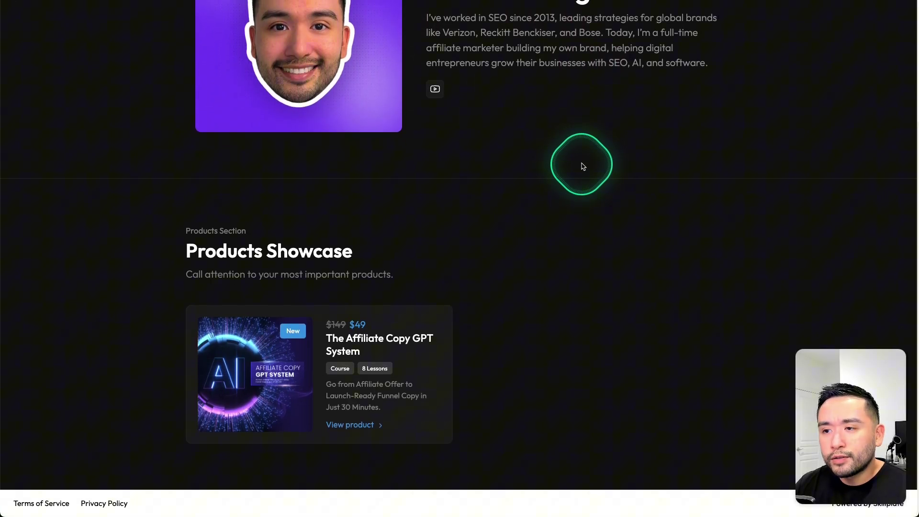
scroll(584, 165, "up", 2)
scroll(584, 167, "up", 1)
scroll(584, 167, "up", 1)
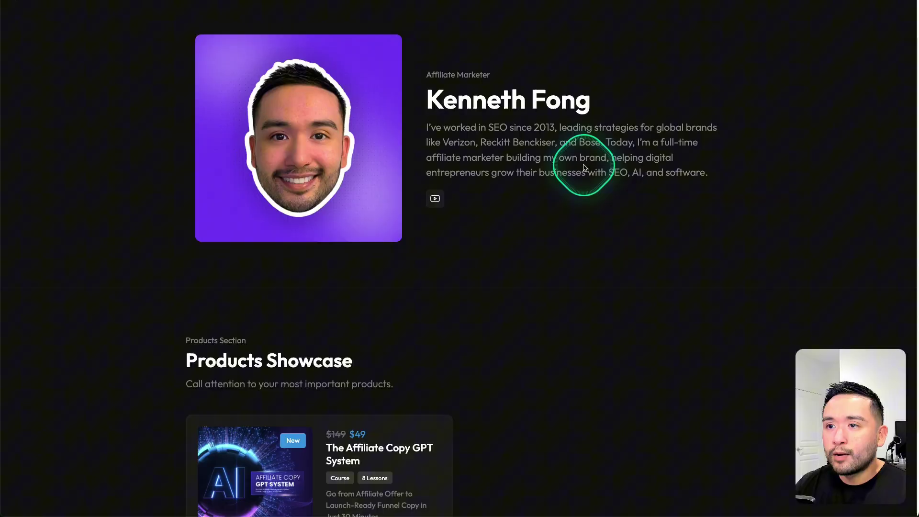
scroll(584, 168, "up", 2)
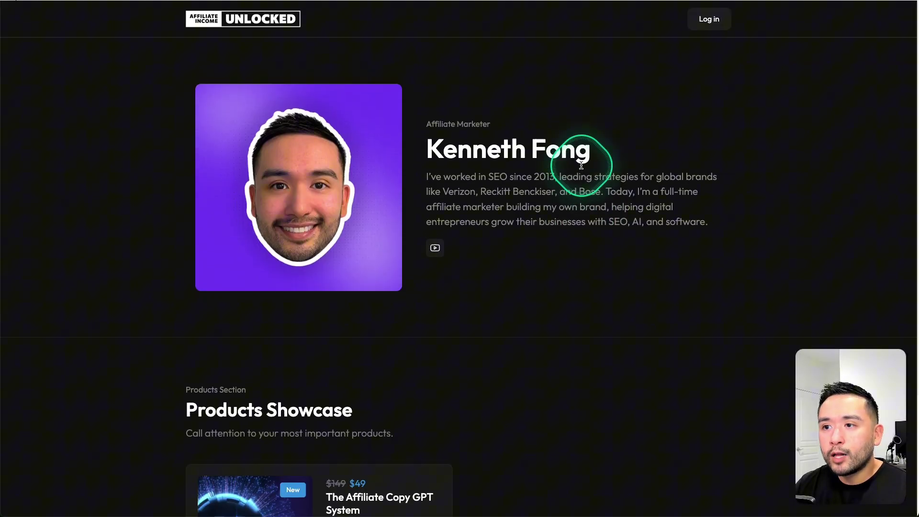
scroll(581, 165, "down", 5)
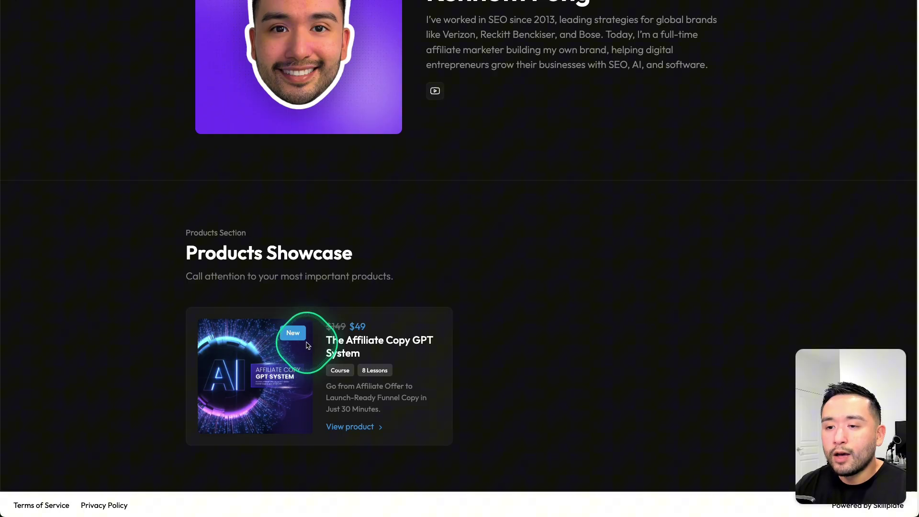
scroll(333, 325, "up", 5)
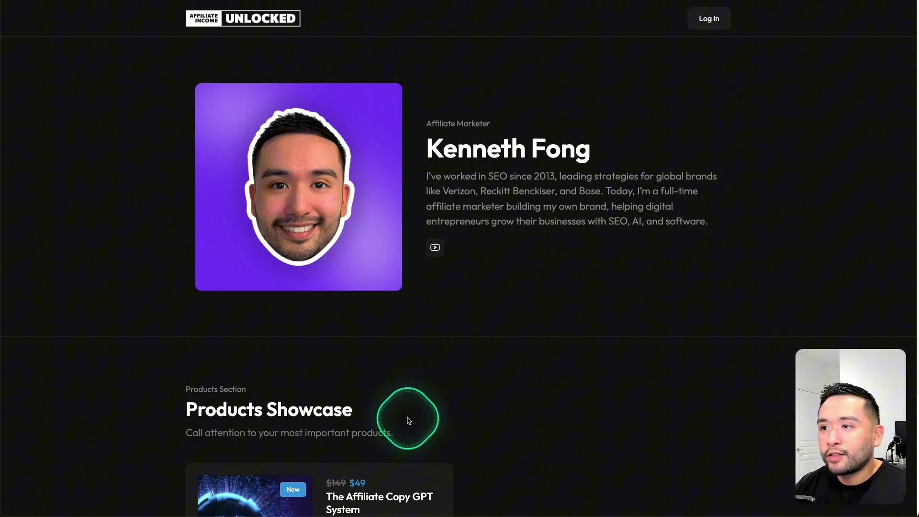
scroll(530, 277, "down", 3)
scroll(528, 277, "down", 1)
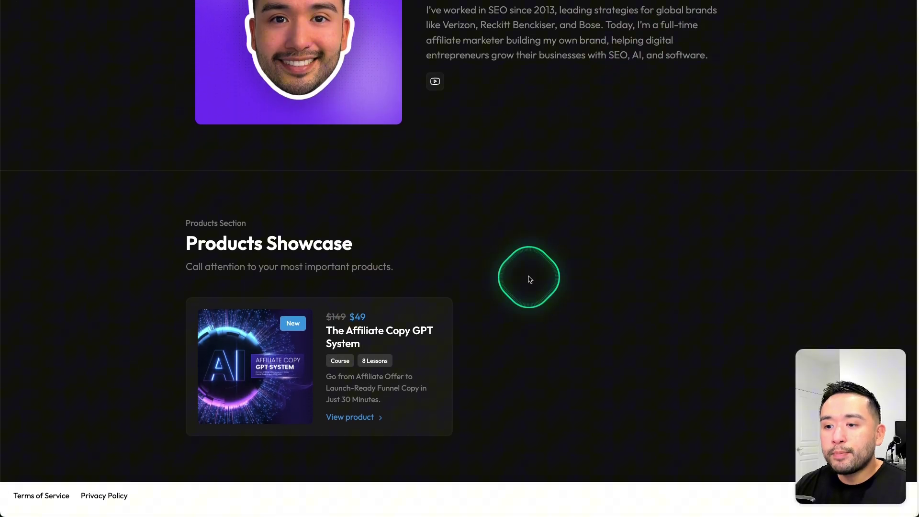
left_click(351, 429)
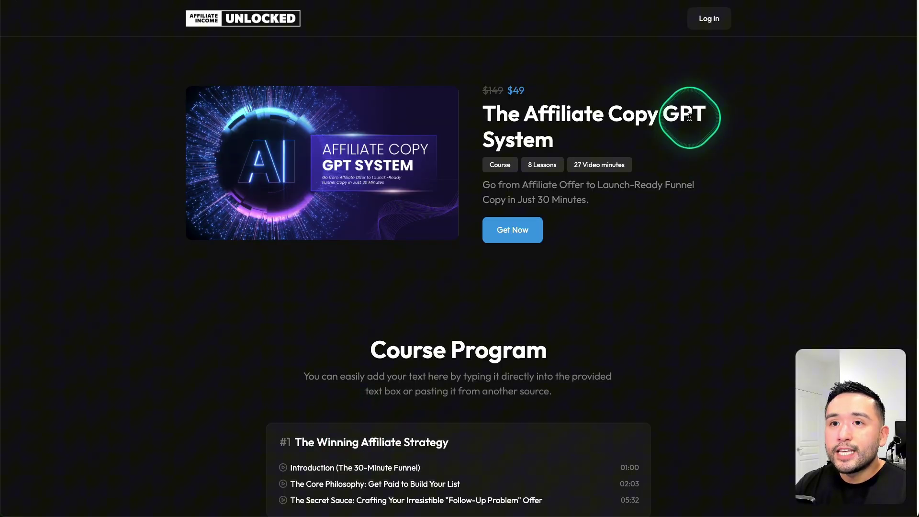
scroll(657, 82, "down", 3)
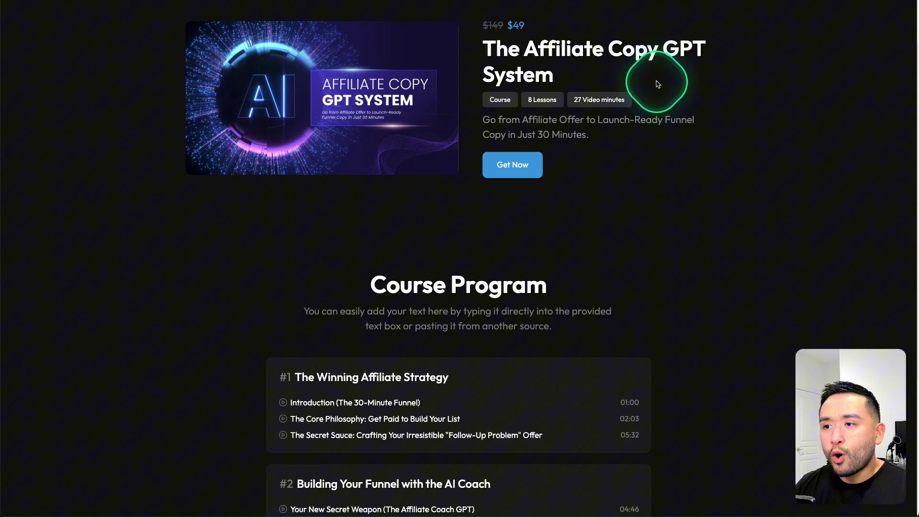
scroll(657, 84, "down", 3)
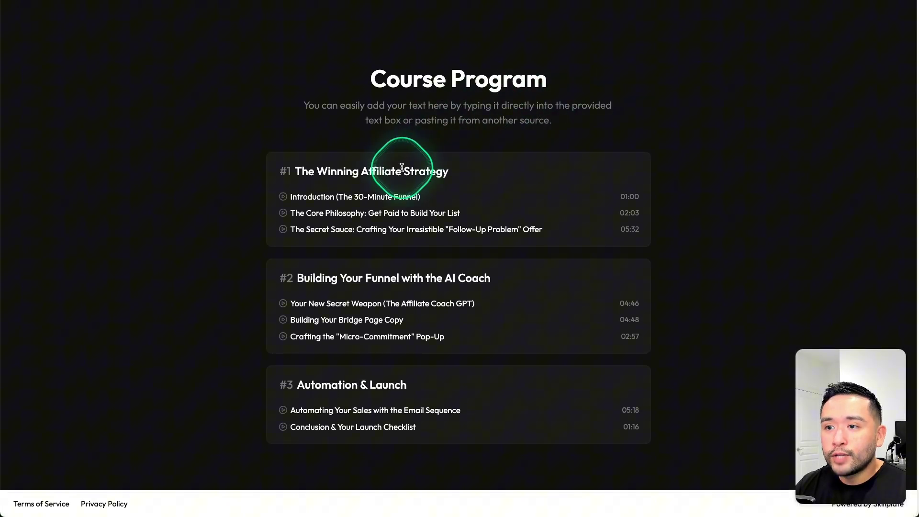
left_click_drag(361, 91, 554, 183)
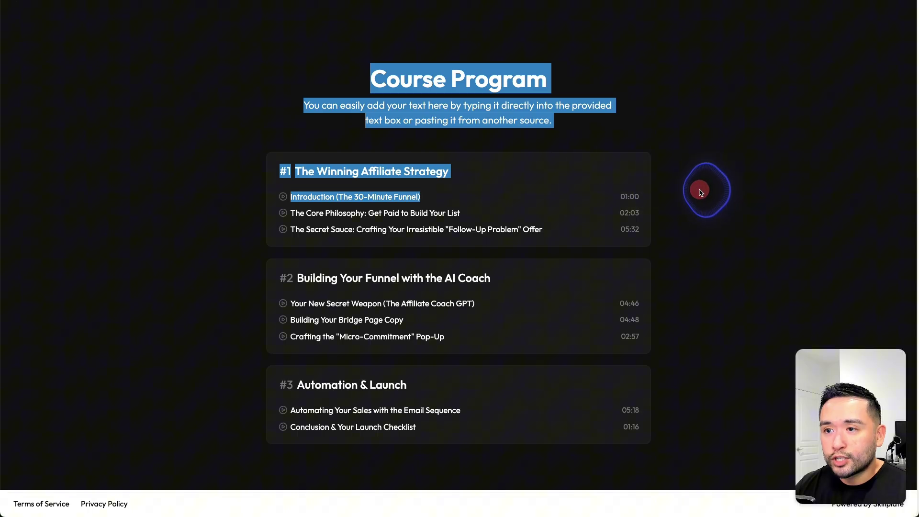
left_click(447, 191)
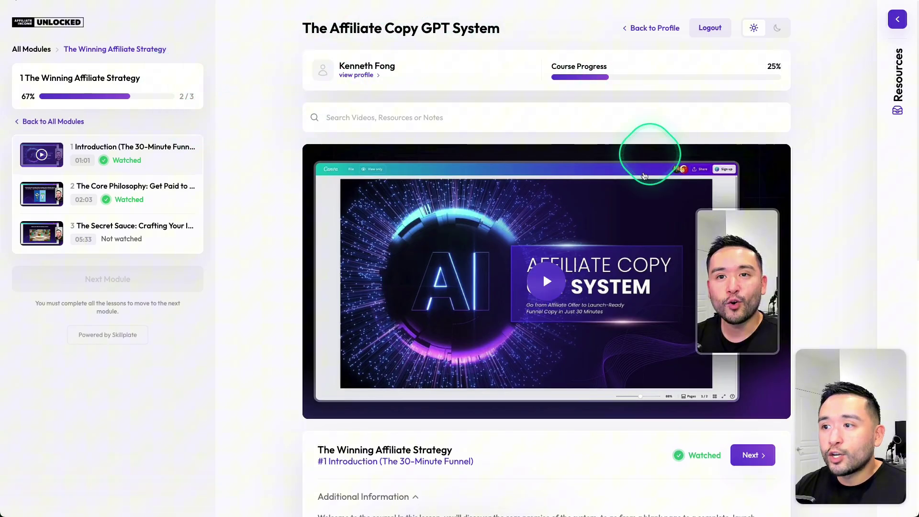
Step: Read lesson 1 Introduction's course title and opening description paragraphs
left_click_drag(306, 29, 487, 31)
left_click(487, 31)
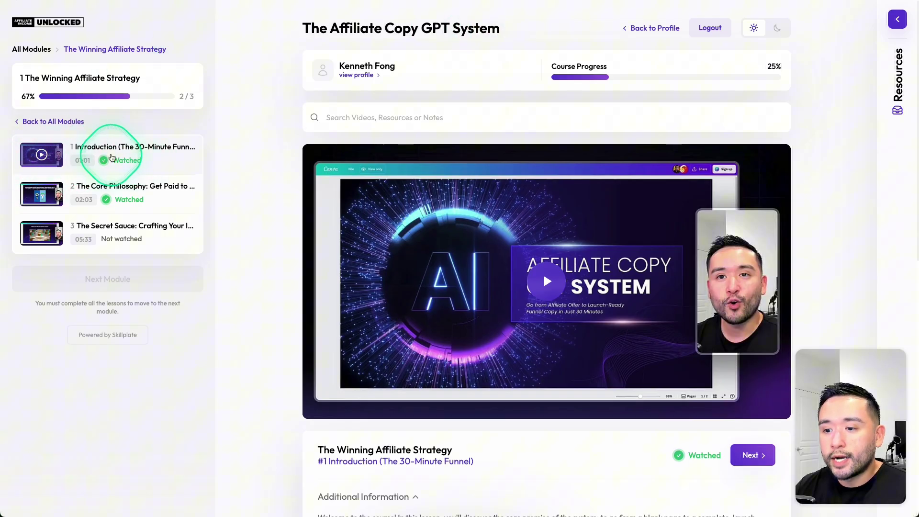
scroll(400, 333, "down", 2)
left_click_drag(339, 355, 474, 355)
scroll(466, 358, "down", 1)
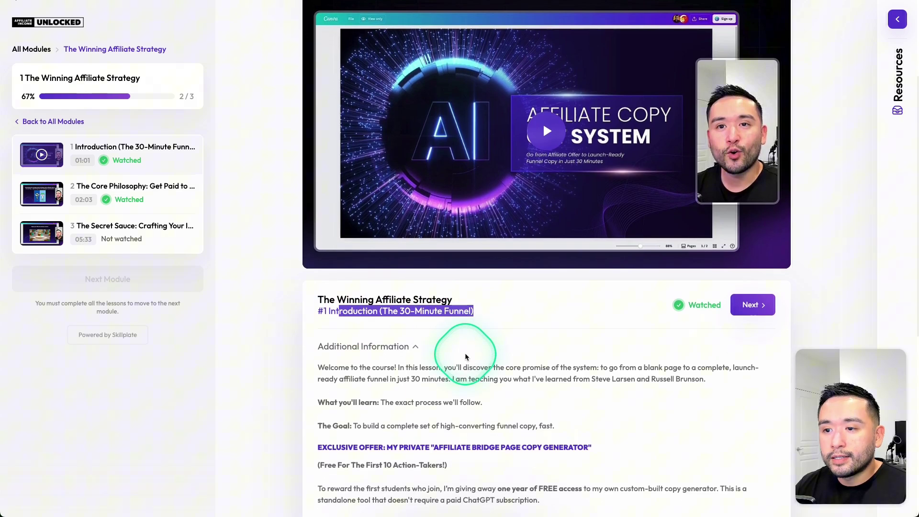
left_click_drag(324, 368, 503, 403)
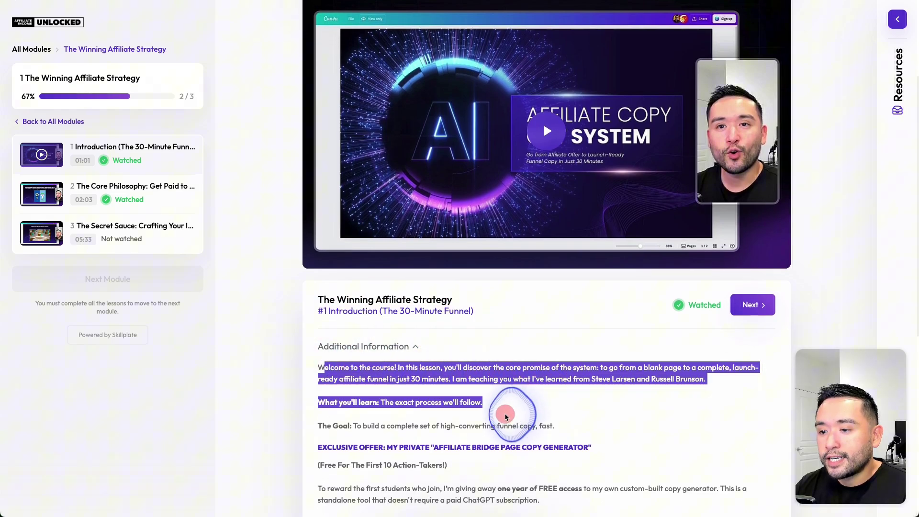
scroll(511, 398, "up", 2)
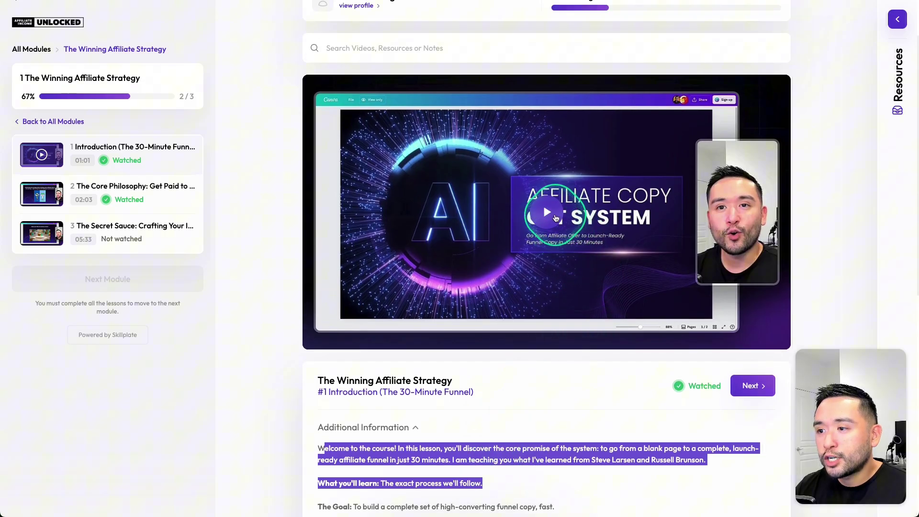
Step: Play then pause the lesson 1 video, and show the Resources & Notes panel
left_click(556, 218)
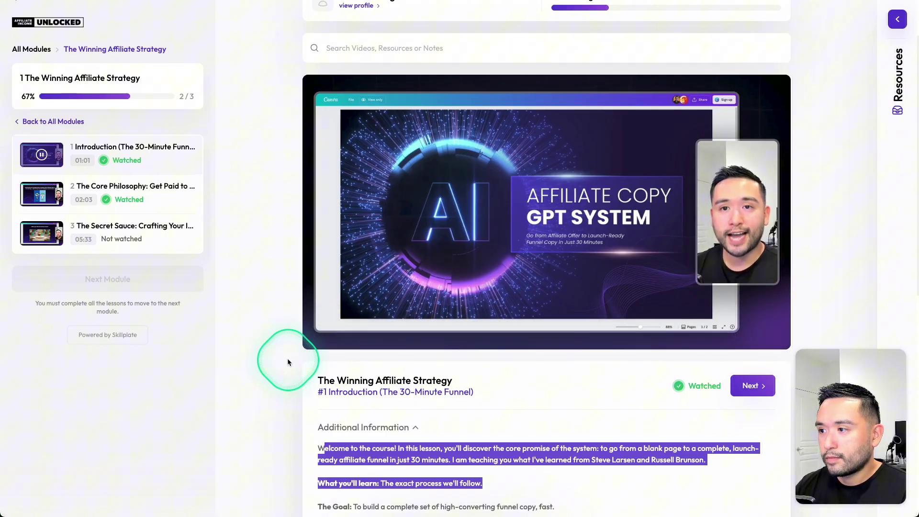
left_click(314, 336)
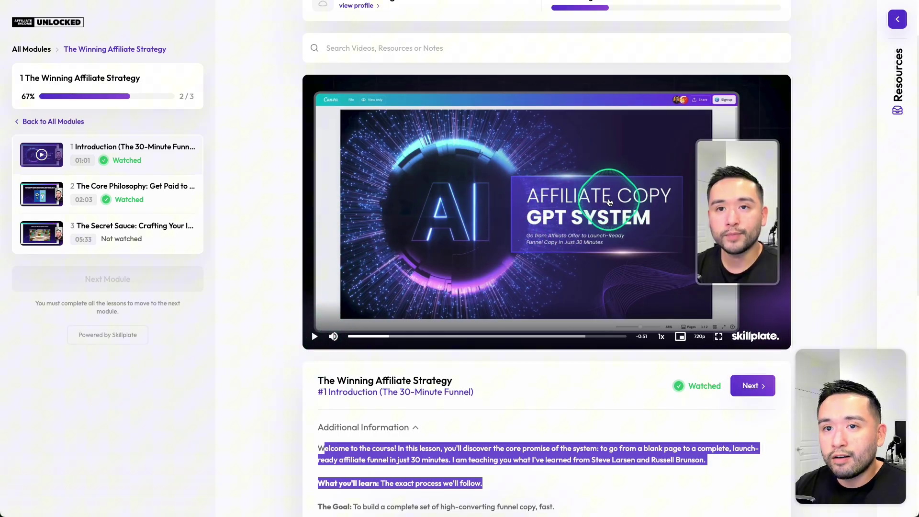
scroll(708, 148, "up", 2)
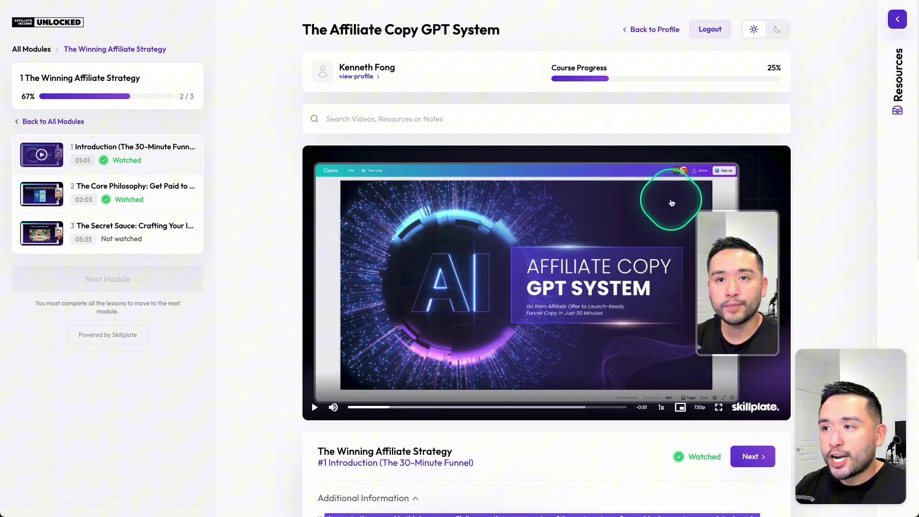
left_click(899, 20)
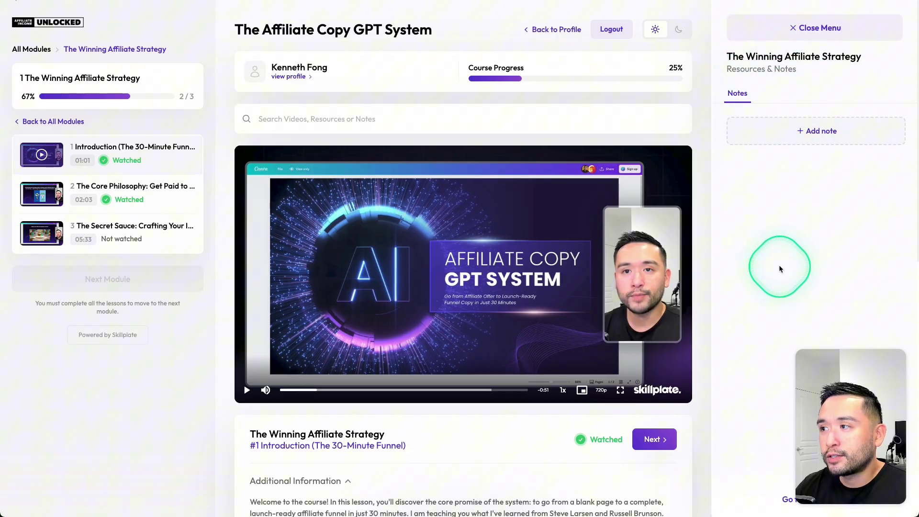
scroll(522, 214, "down", 1)
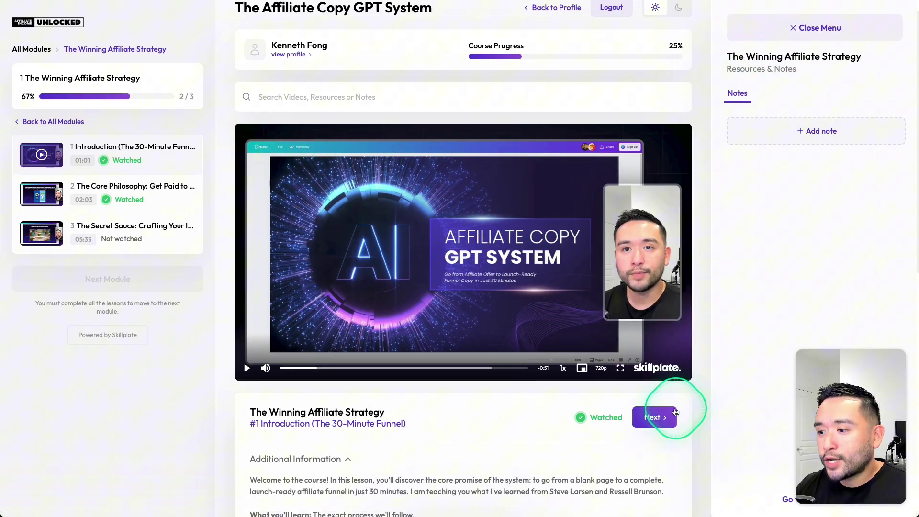
Step: Advance to lesson #2 The Core Philosophy and read its description
left_click(665, 419)
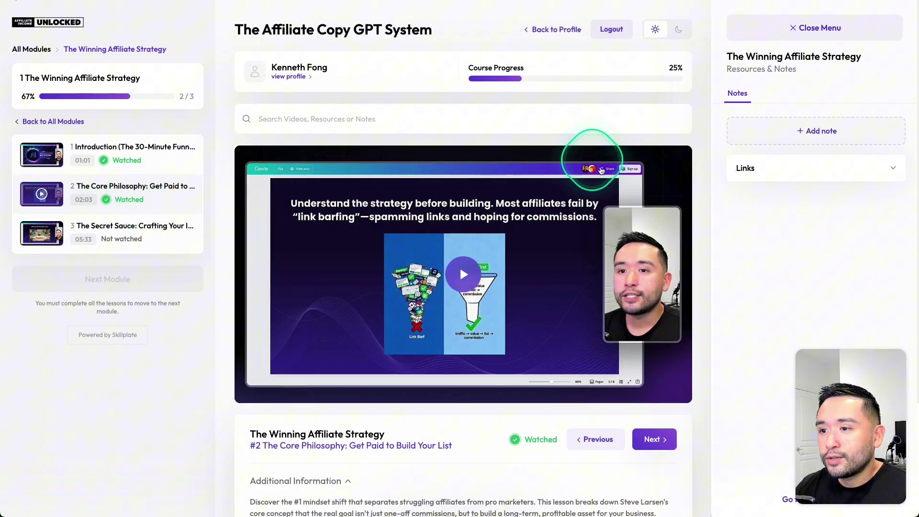
scroll(591, 158, "down", 2)
scroll(506, 340, "down", 3)
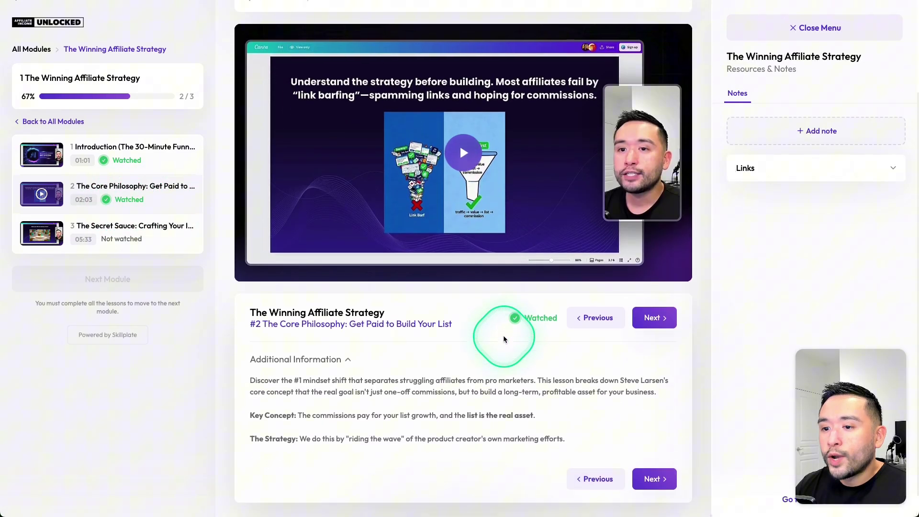
left_click_drag(250, 356, 559, 428)
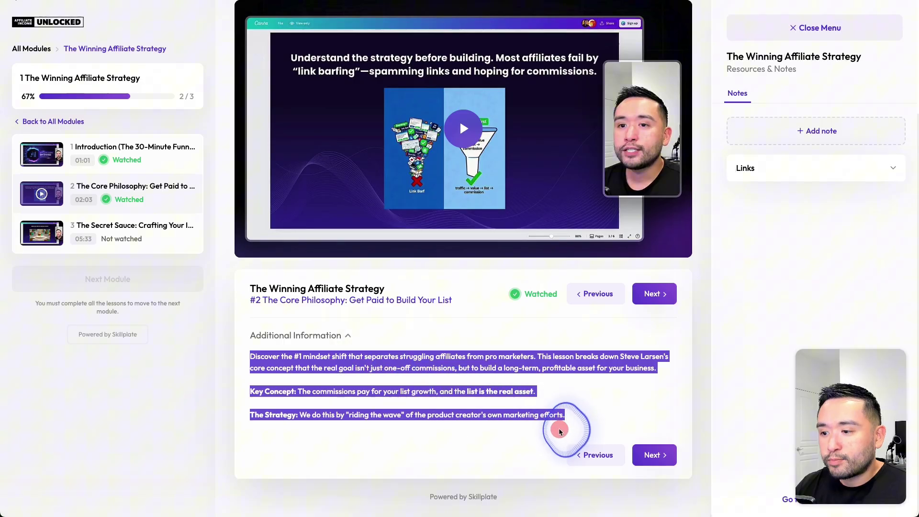
left_click(565, 424)
scroll(570, 412, "up", 2)
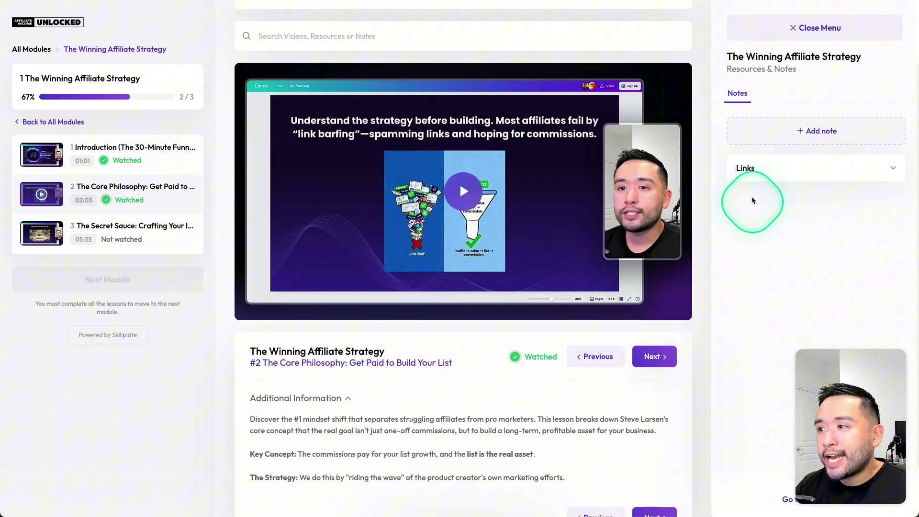
Step: Expand the saved Links note, start editing it, then cancel with Escape
left_click(849, 168)
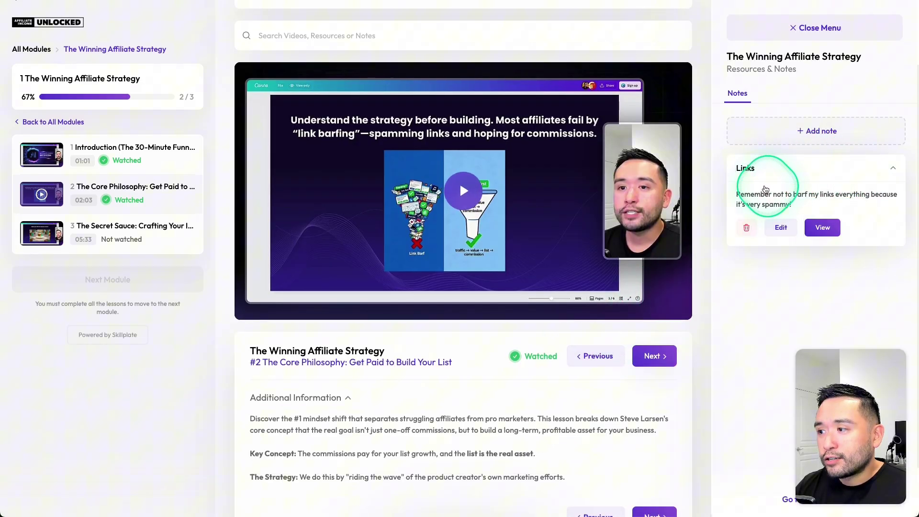
left_click_drag(744, 195, 805, 204)
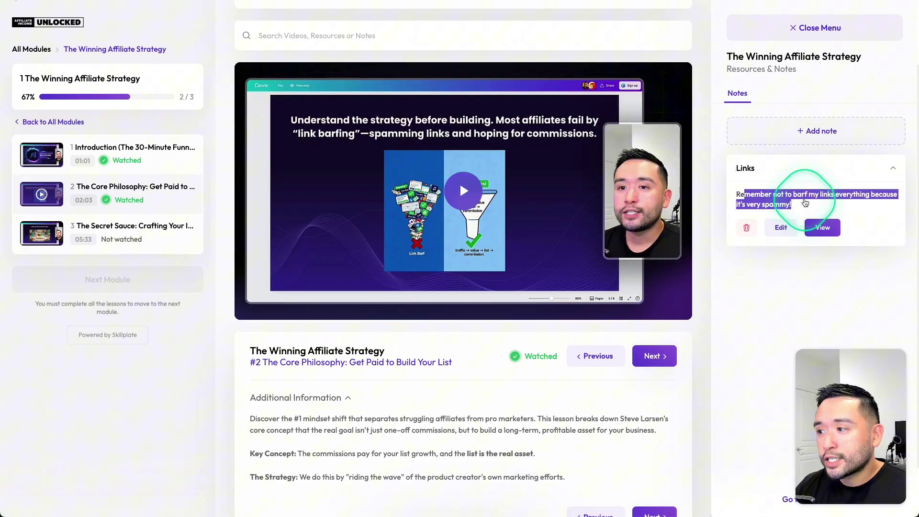
left_click(781, 228)
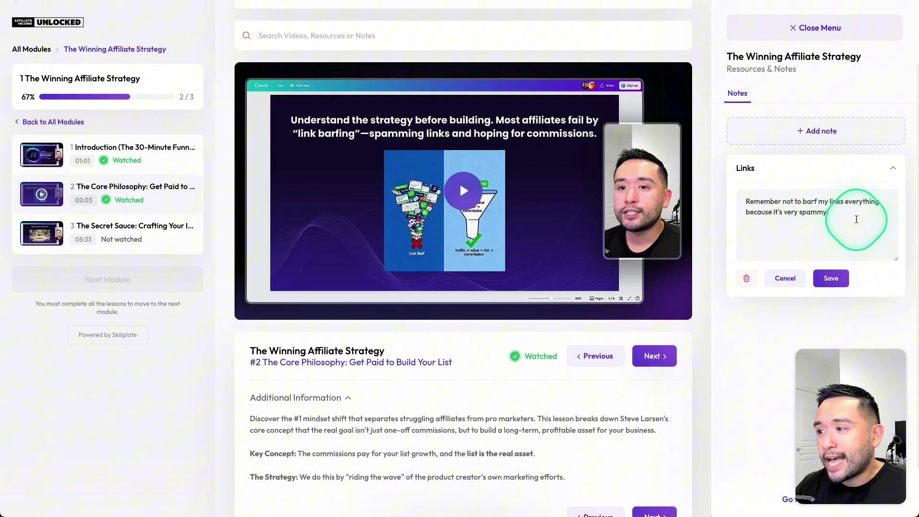
key("Escape")
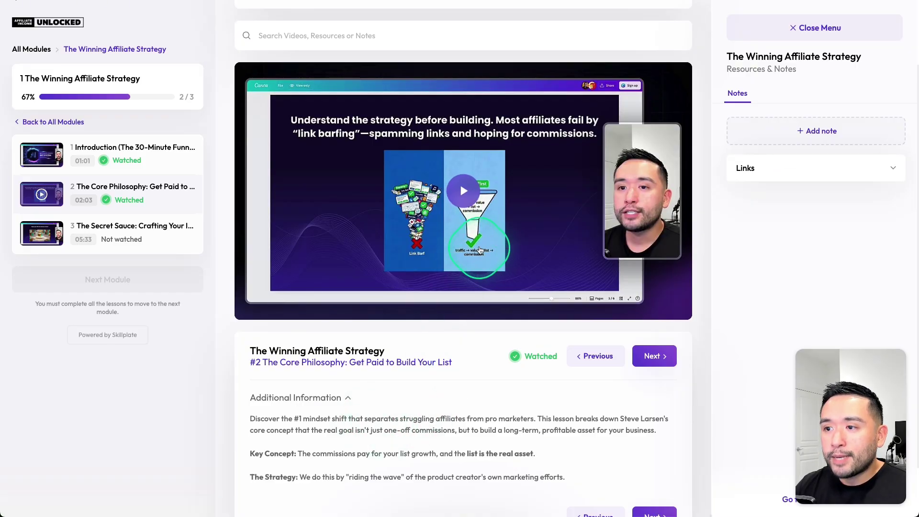
Step: Play the lesson 2 video briefly, then pause it
left_click(464, 193)
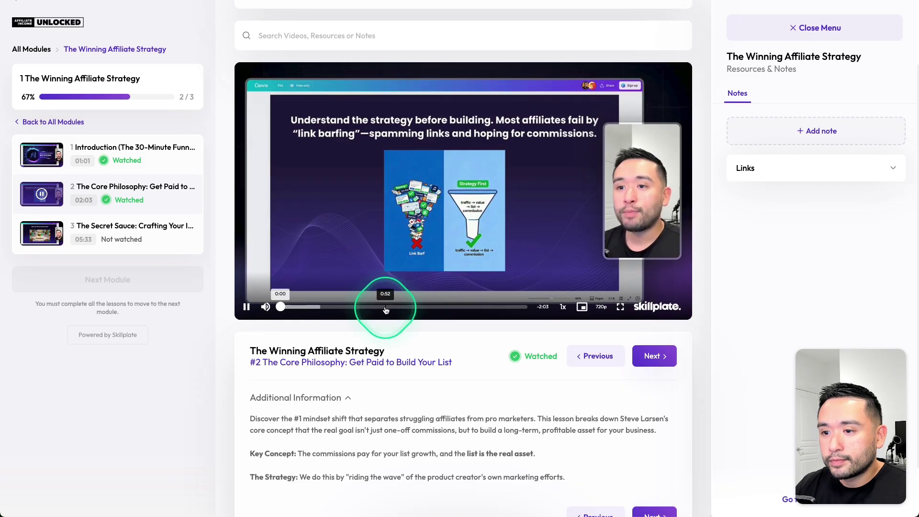
left_click(354, 372)
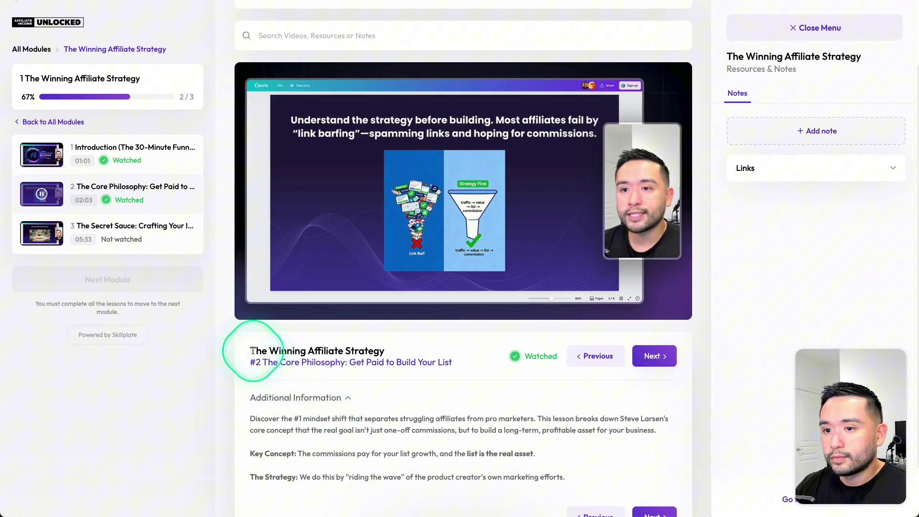
left_click(247, 307)
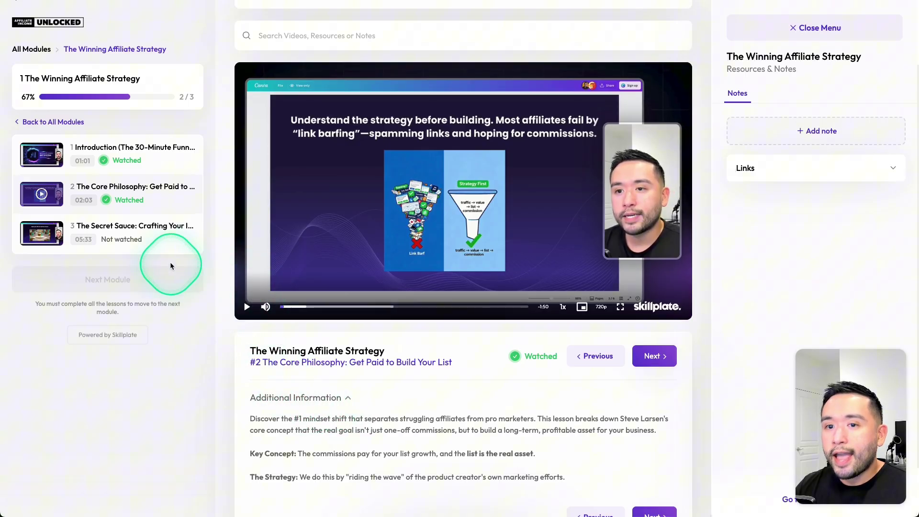
Step: Open lesson 3 The Secret Sauce, view the locked modules, and return to My Products
left_click(156, 238)
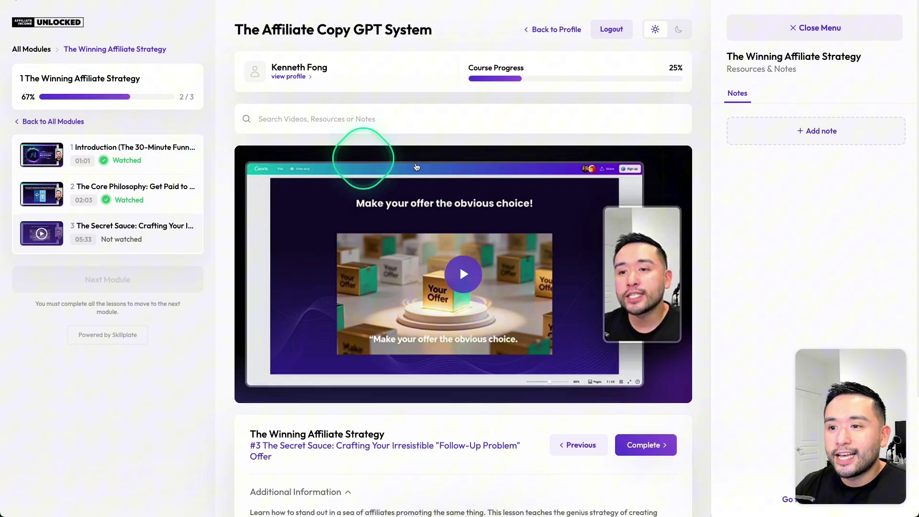
scroll(621, 249, "down", 2)
scroll(621, 249, "down", 1)
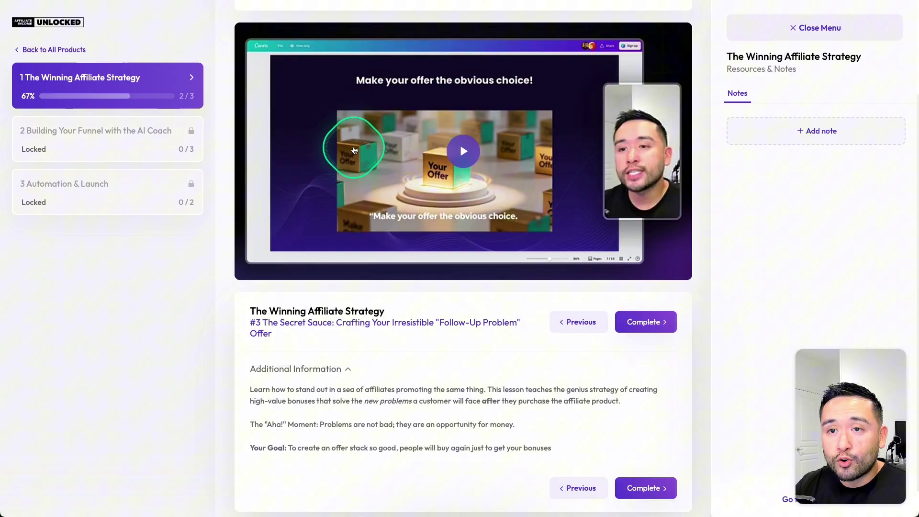
left_click(136, 140)
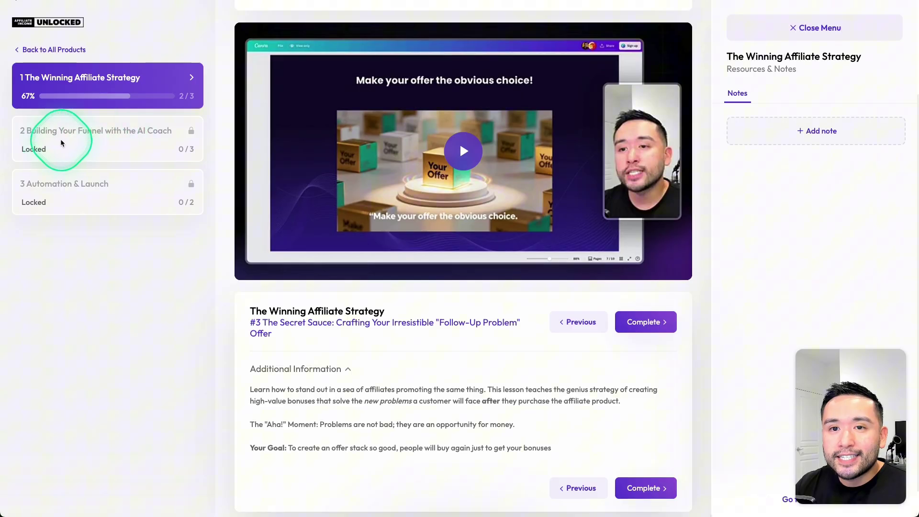
left_click(33, 135)
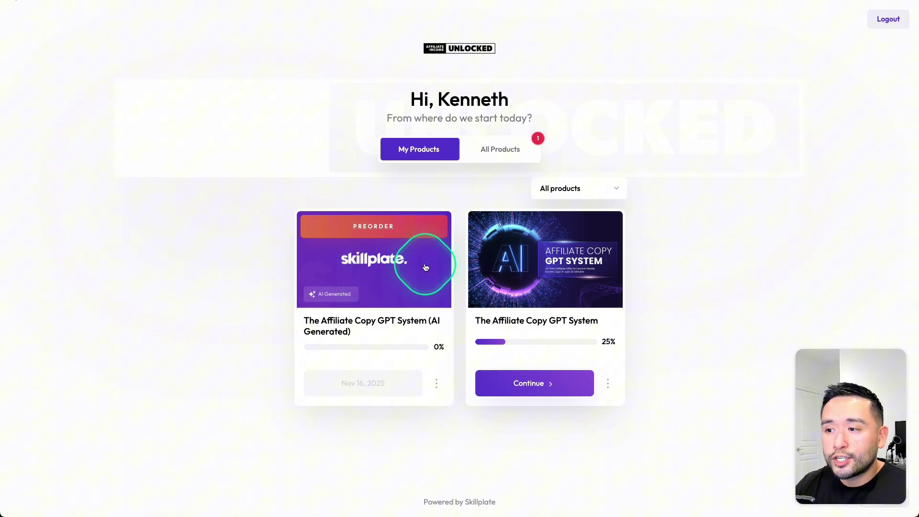
Step: Browse All Products, then resume The Affiliate Copy GPT System from My Products
left_click(500, 151)
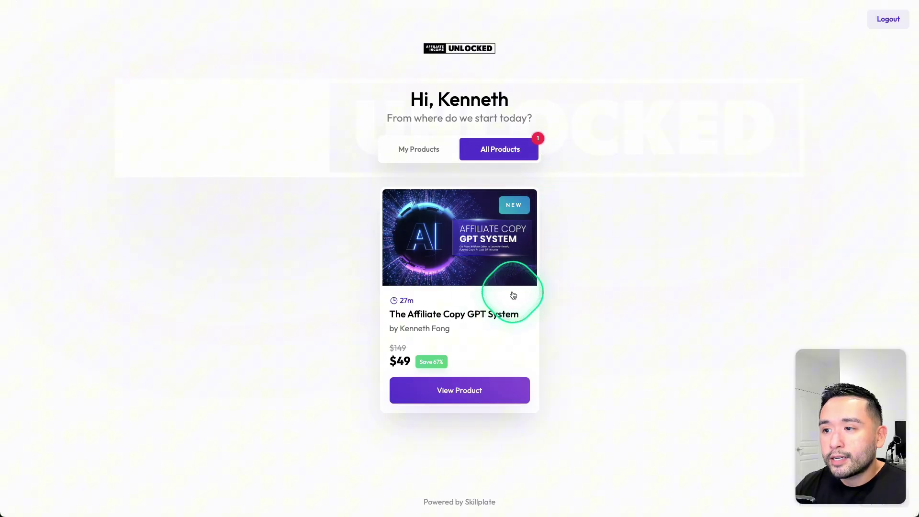
left_click(436, 151)
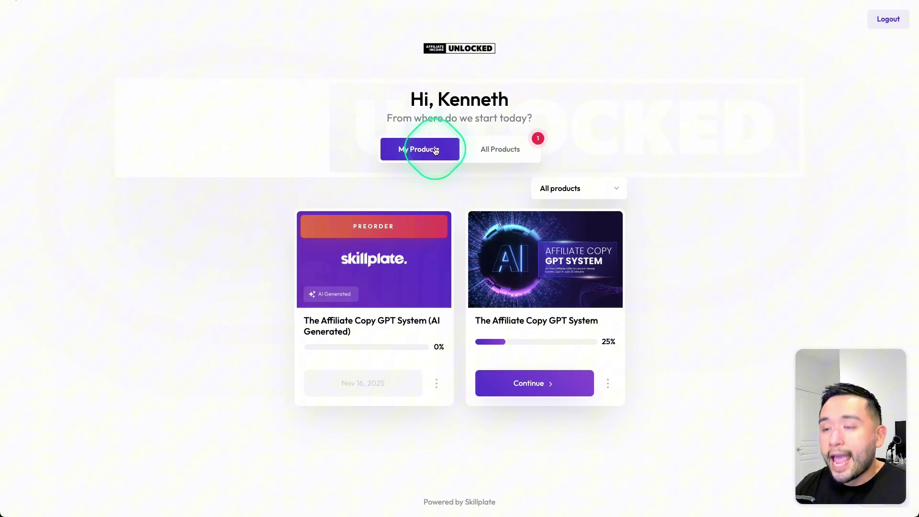
left_click(535, 390)
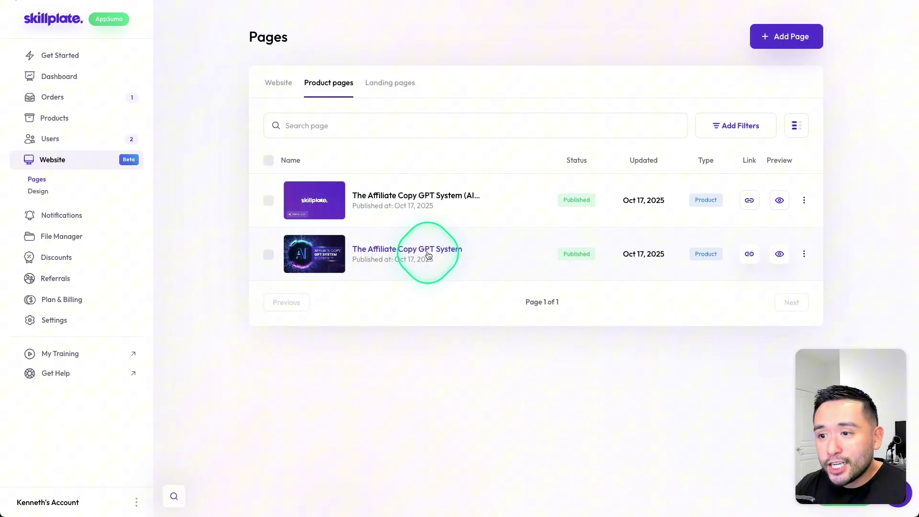
Step: Edit The Affiliate Copy GPT System product page from its row's actions menu
left_click(805, 255)
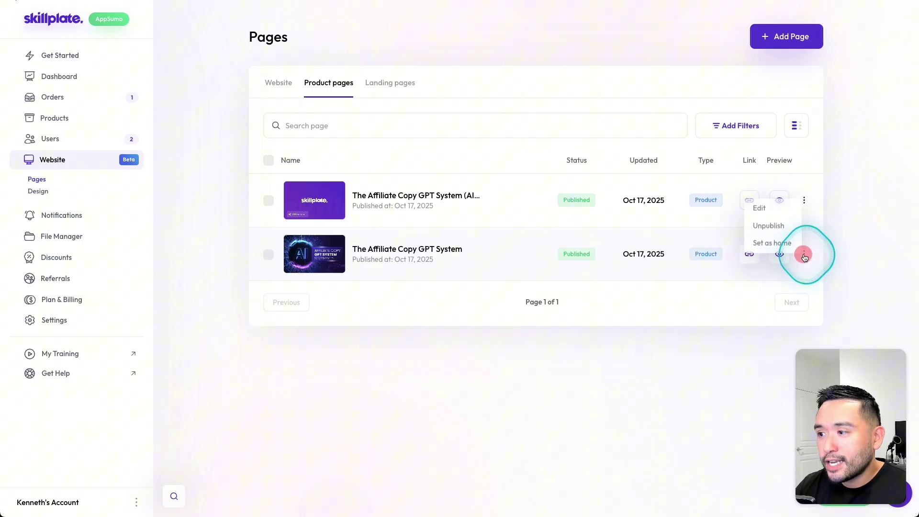
left_click(765, 210)
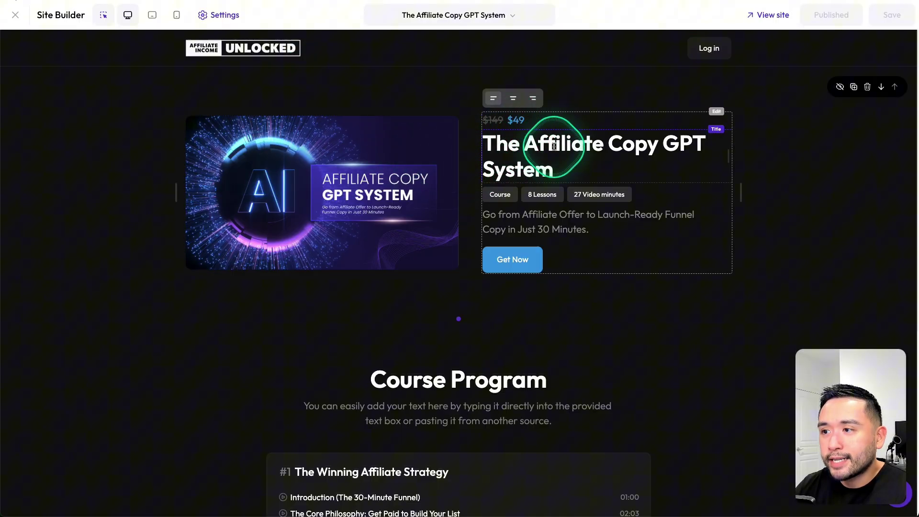
Step: Retype 'The' in the hero title and switch the price size to M, then back to S
left_click(508, 142)
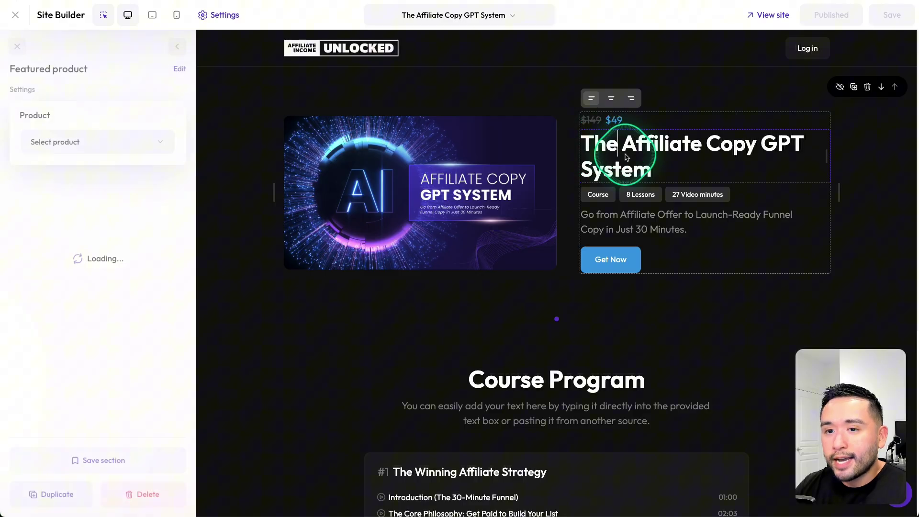
key("BackSpace")
key("BackSpace")
key("BackSpace")
type("The")
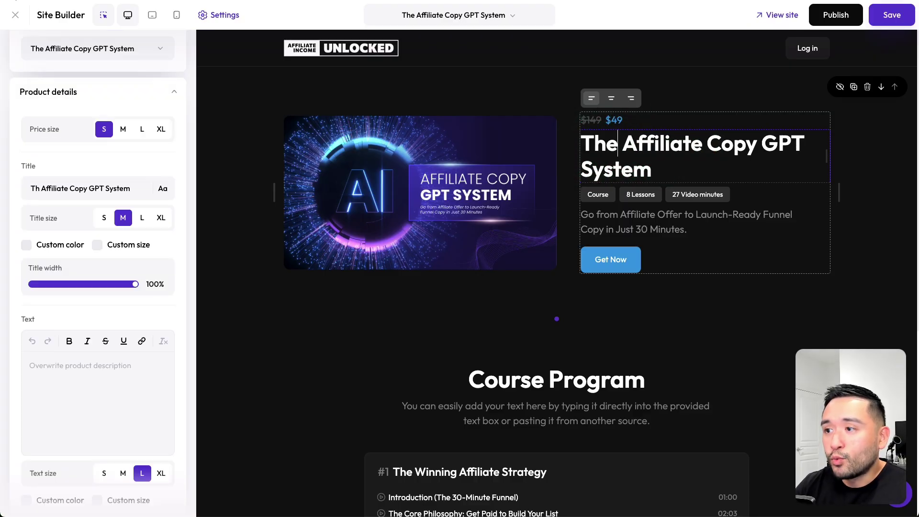
left_click(123, 130)
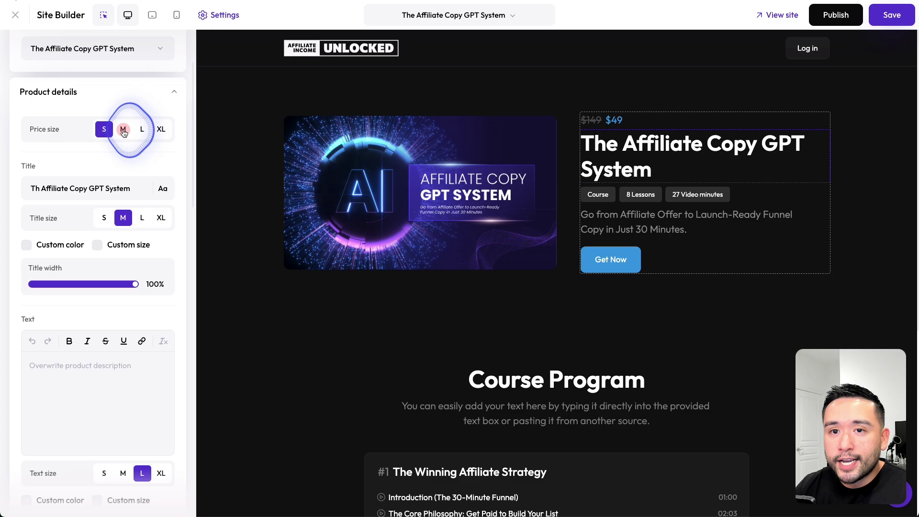
left_click(104, 129)
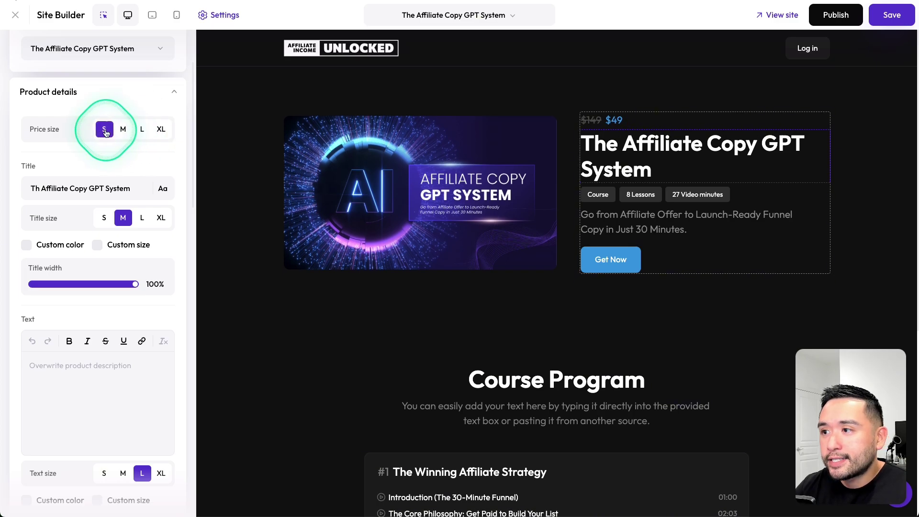
Step: Set the Get Now button size to S and back to M, then select the Course Program list
scroll(139, 164, "down", 4)
scroll(138, 160, "down", 1)
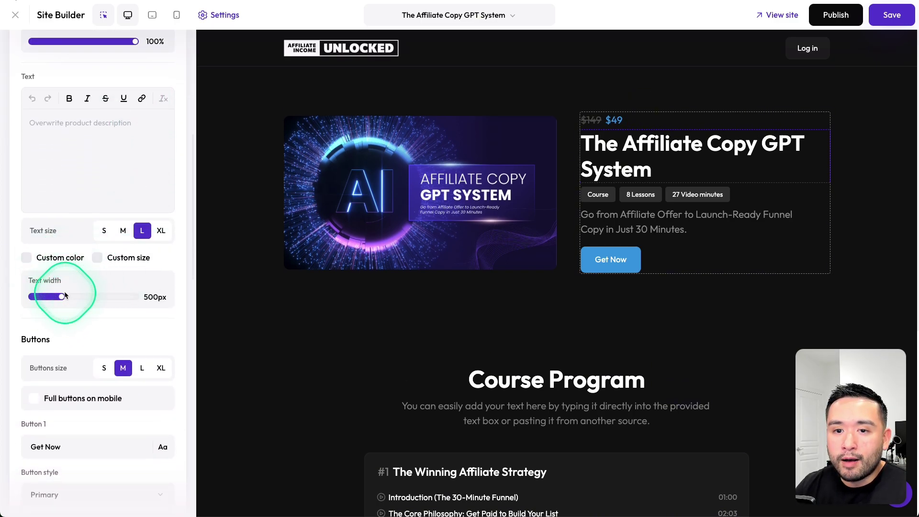
scroll(86, 287, "down", 2)
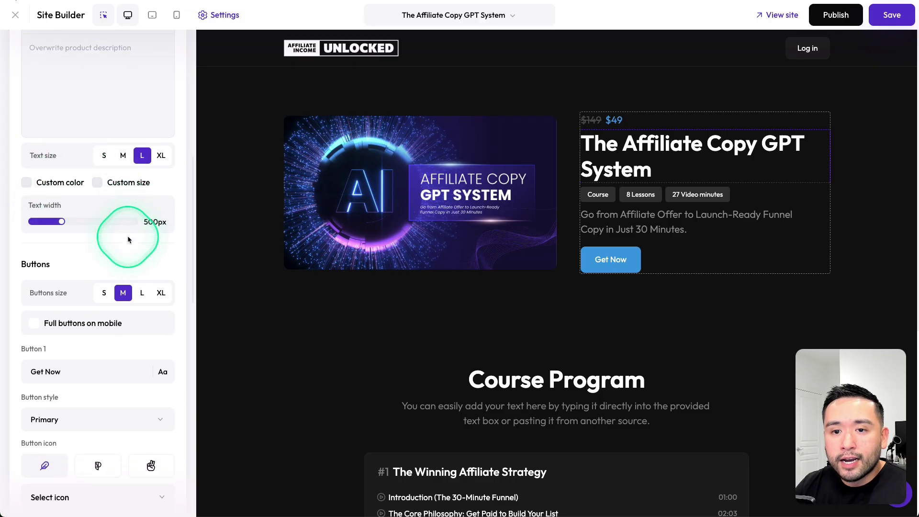
scroll(128, 239, "down", 2)
left_click(106, 209)
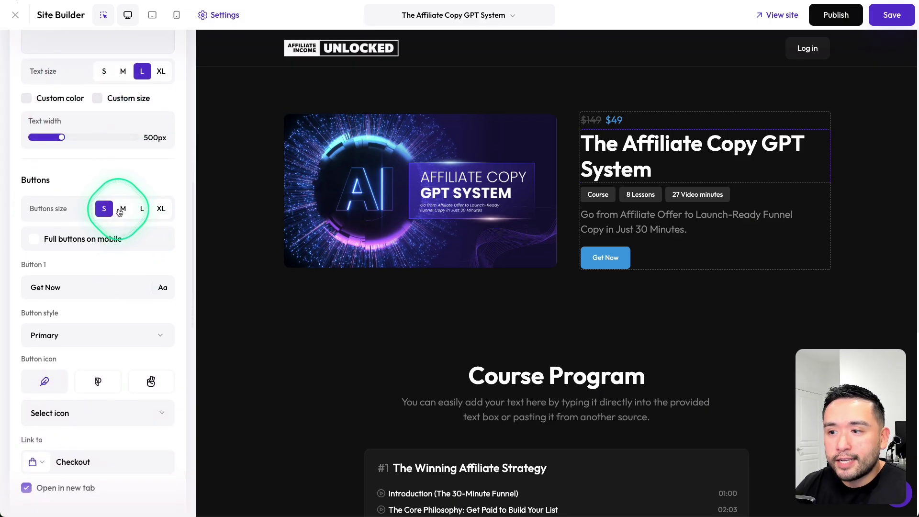
left_click(122, 208)
scroll(131, 229, "down", 5)
scroll(534, 313, "down", 1)
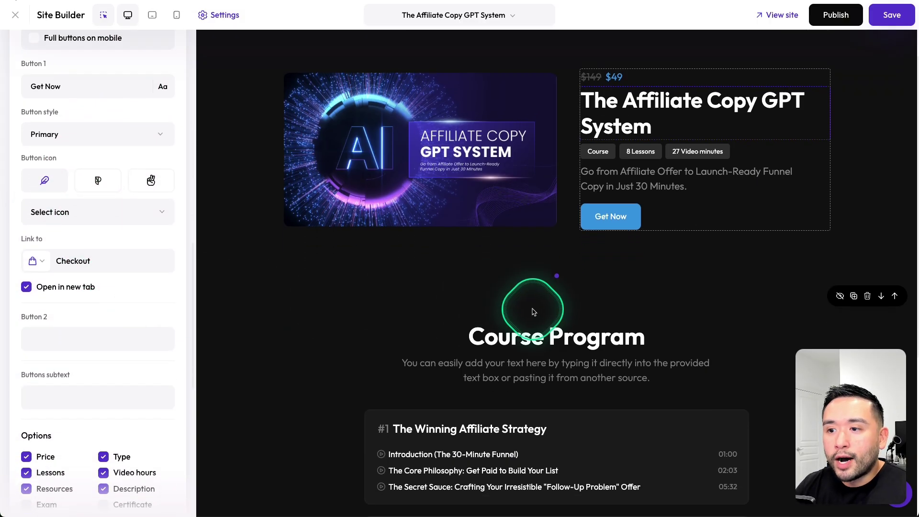
scroll(530, 303, "down", 3)
scroll(111, 363, "down", 2)
scroll(530, 294, "down", 3)
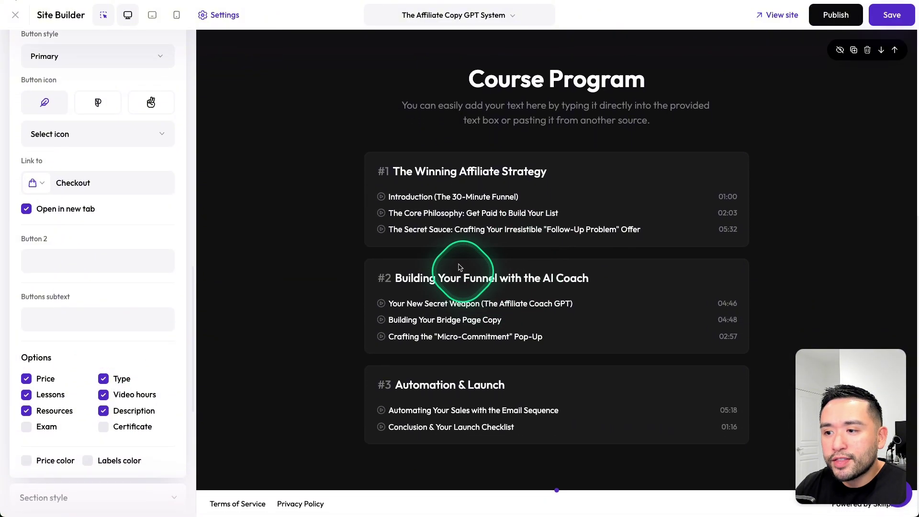
left_click(586, 194)
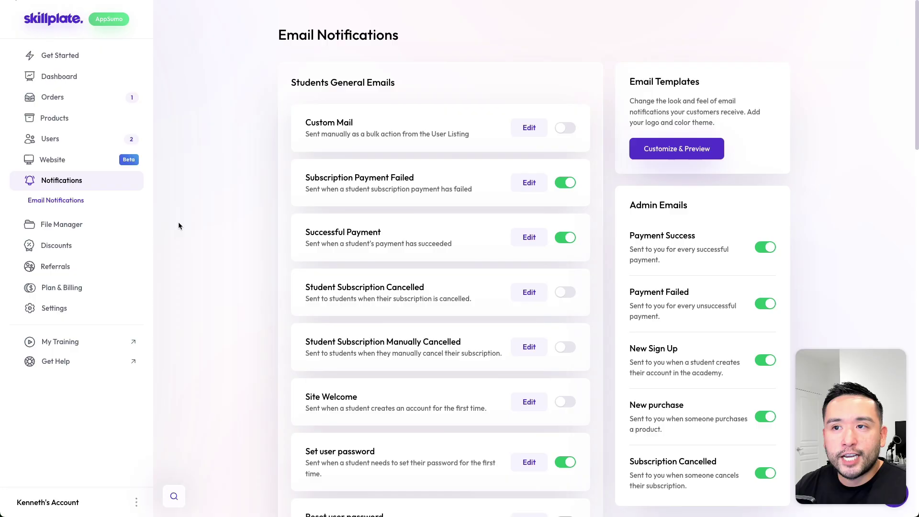
Step: Browse the Email Notifications list of student general and admin emails
left_click(69, 165)
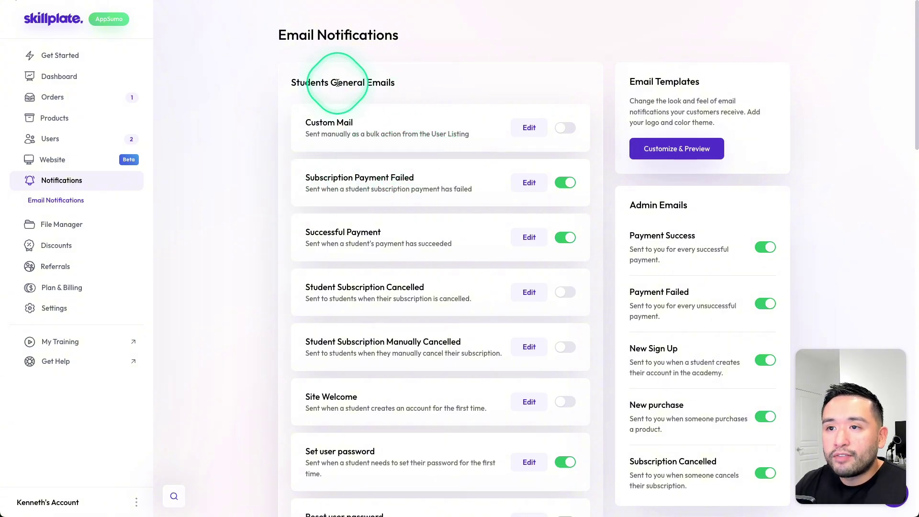
left_click_drag(290, 82, 373, 82)
scroll(375, 83, "down", 1)
scroll(375, 86, "down", 2)
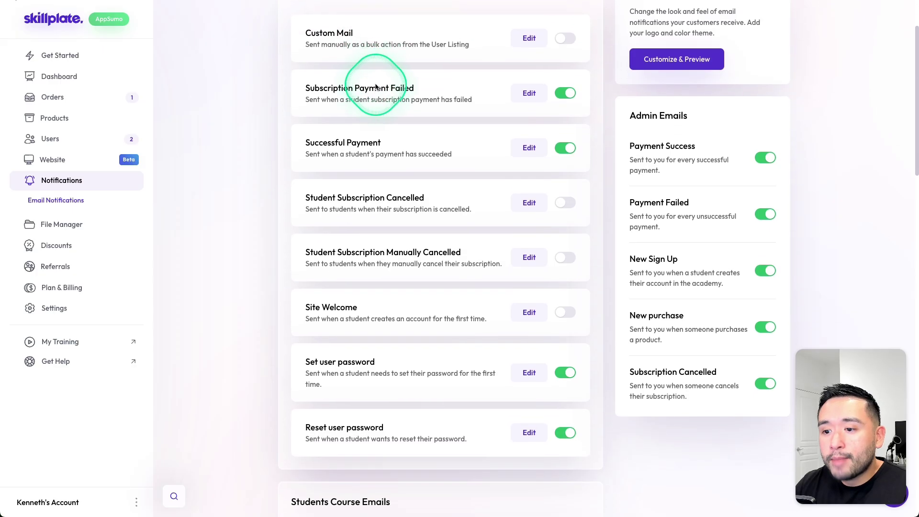
scroll(378, 87, "down", 5)
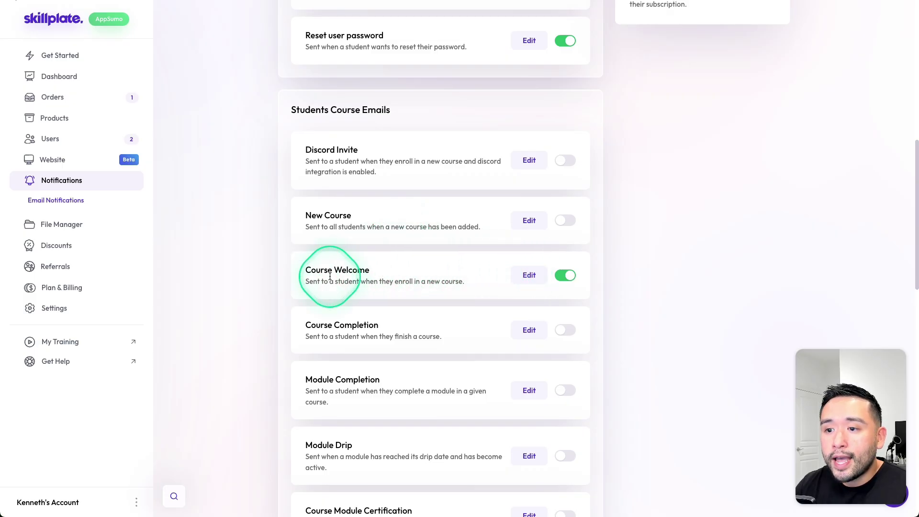
scroll(438, 279, "down", 1)
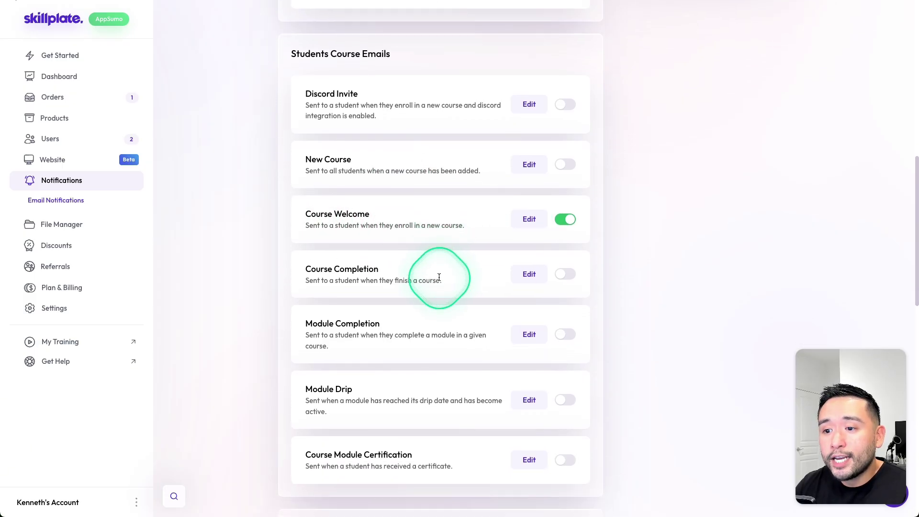
scroll(389, 249, "down", 4)
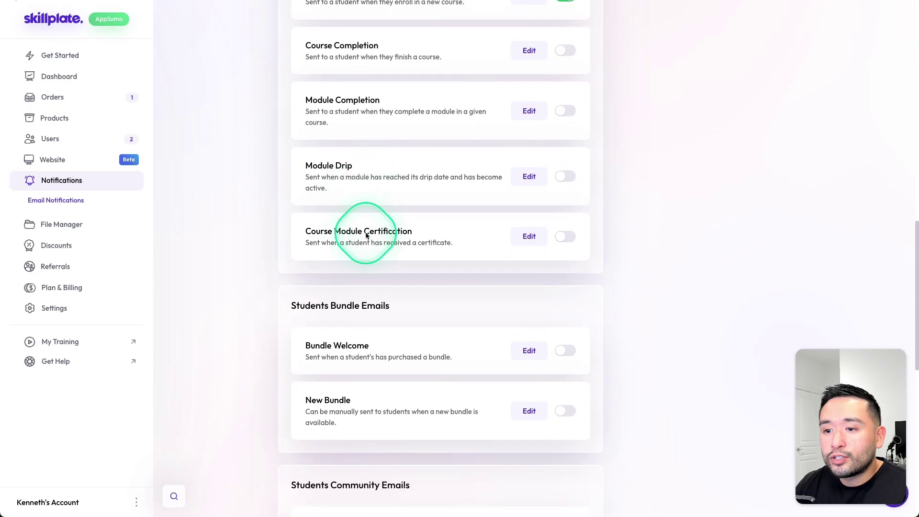
scroll(366, 235, "down", 5)
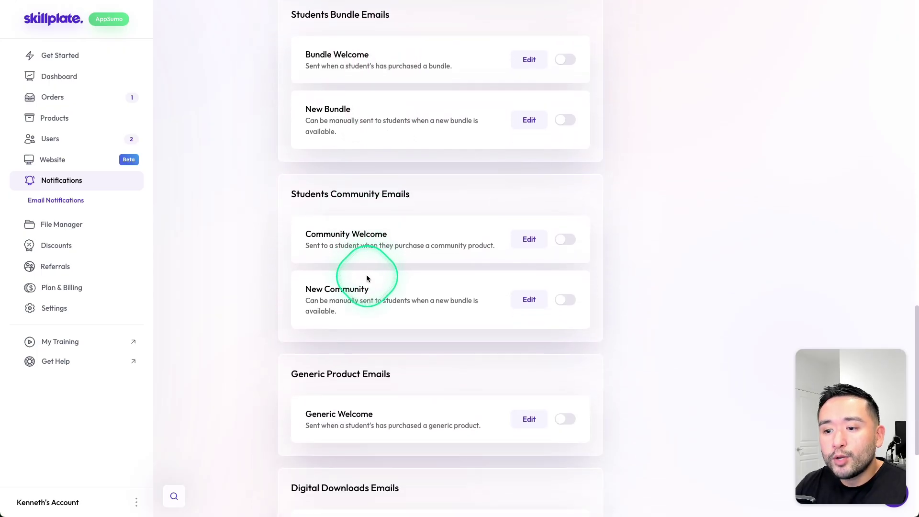
scroll(368, 277, "down", 4)
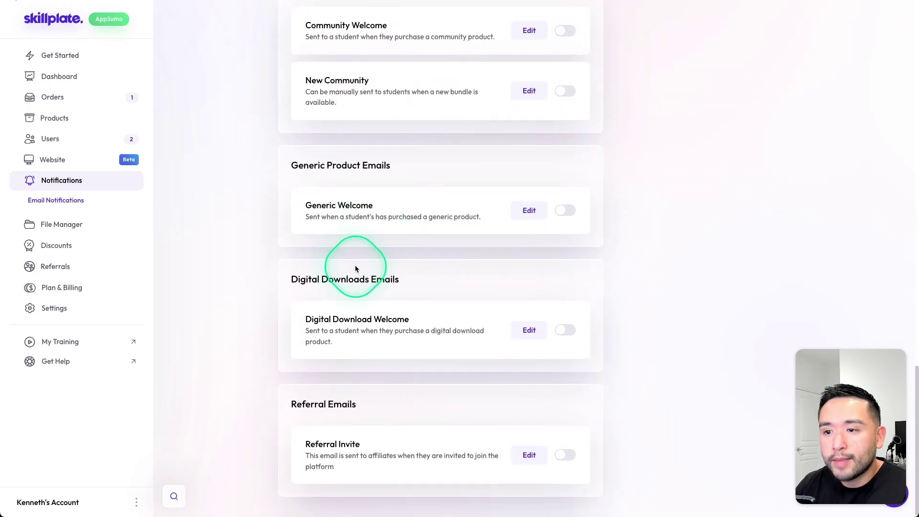
Step: Switch on the New Course student email
scroll(366, 262, "up", 10)
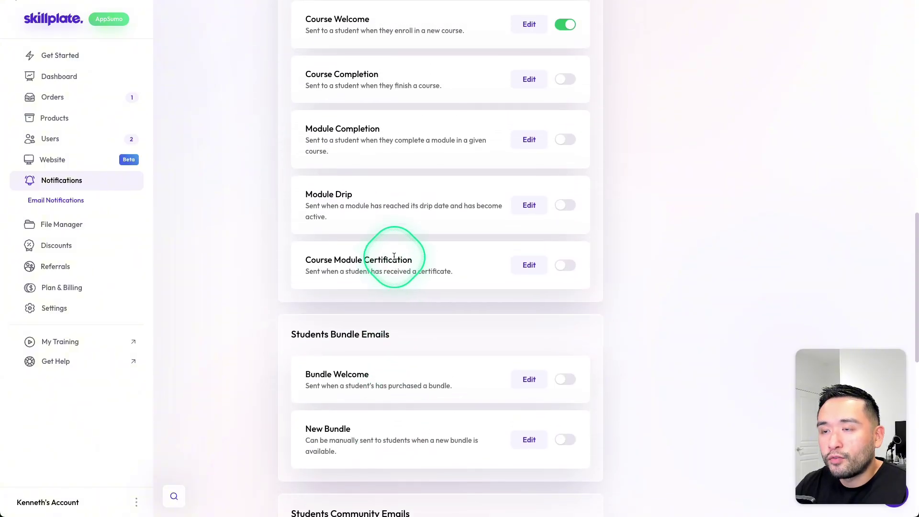
scroll(394, 257, "up", 6)
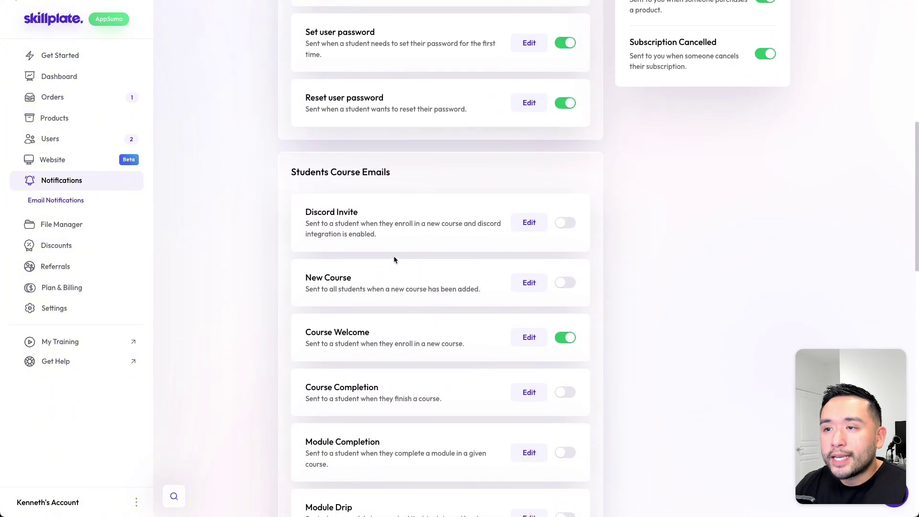
scroll(394, 258, "up", 7)
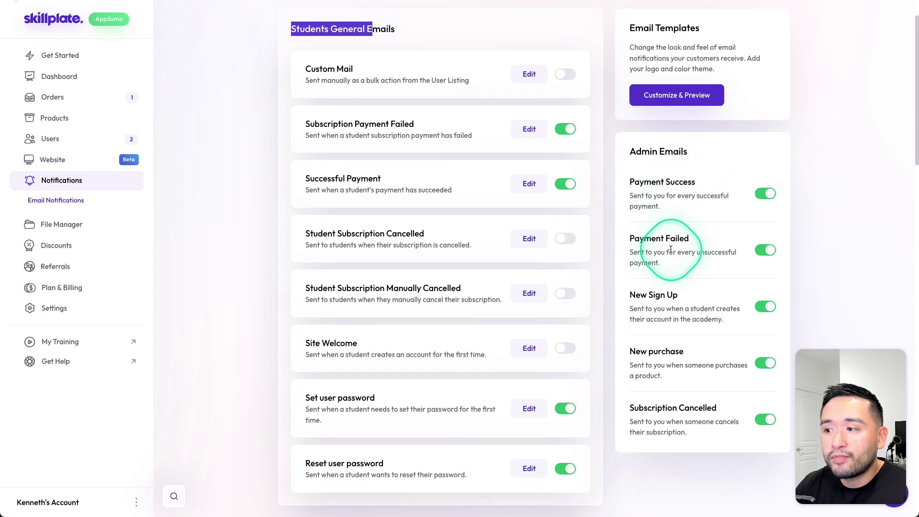
scroll(671, 249, "down", 1)
scroll(670, 249, "up", 3)
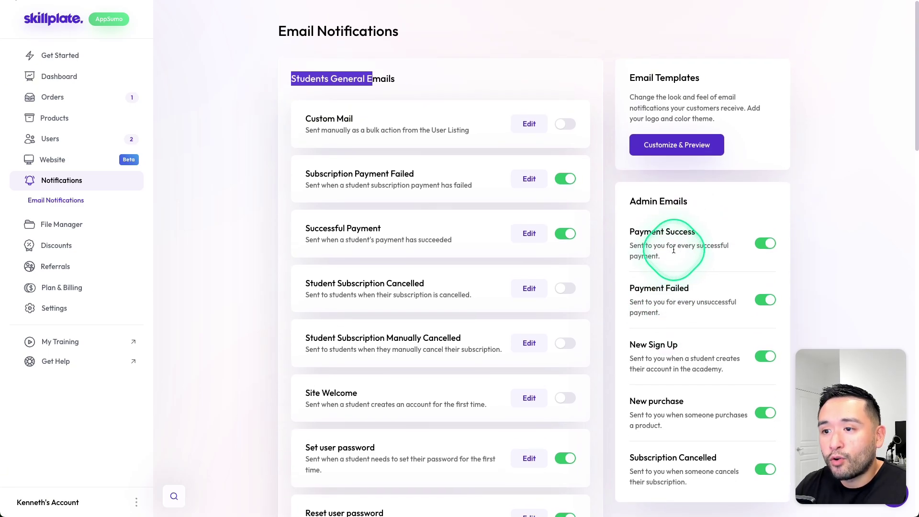
scroll(672, 251, "down", 6)
scroll(673, 251, "down", 2)
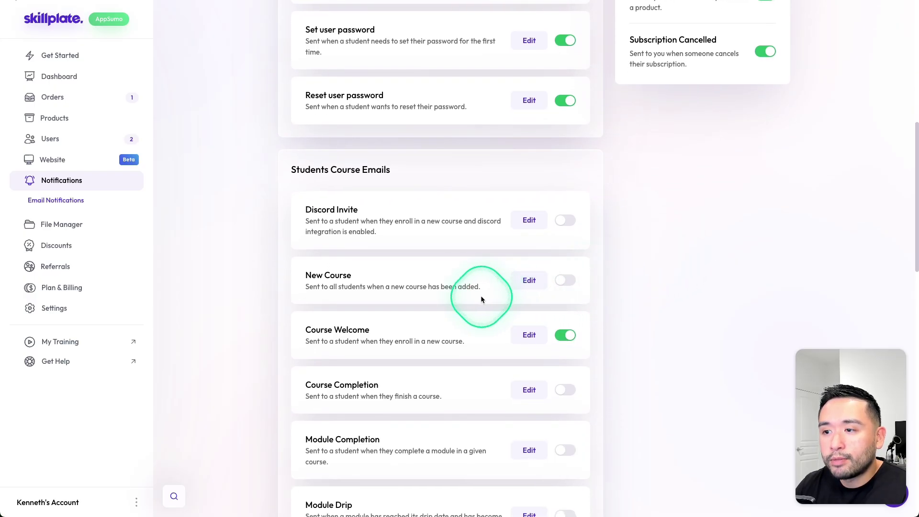
scroll(483, 294, "down", 2)
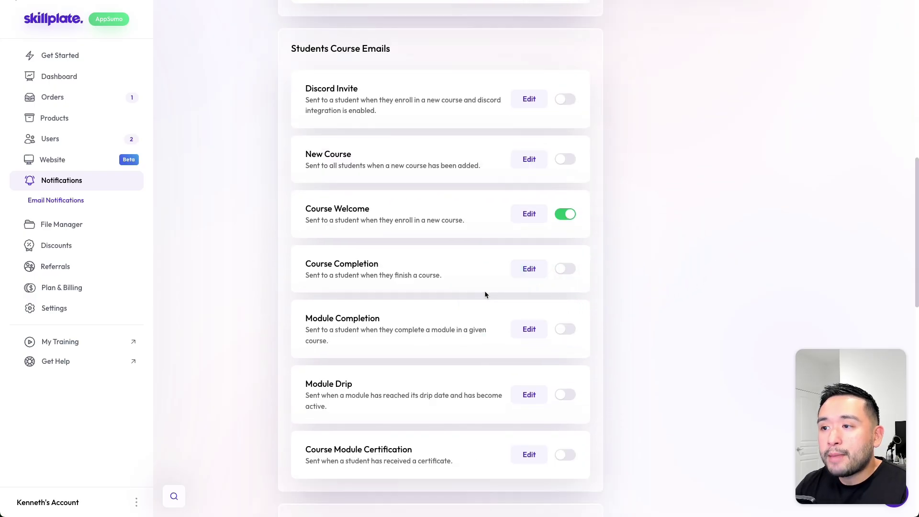
left_click(566, 161)
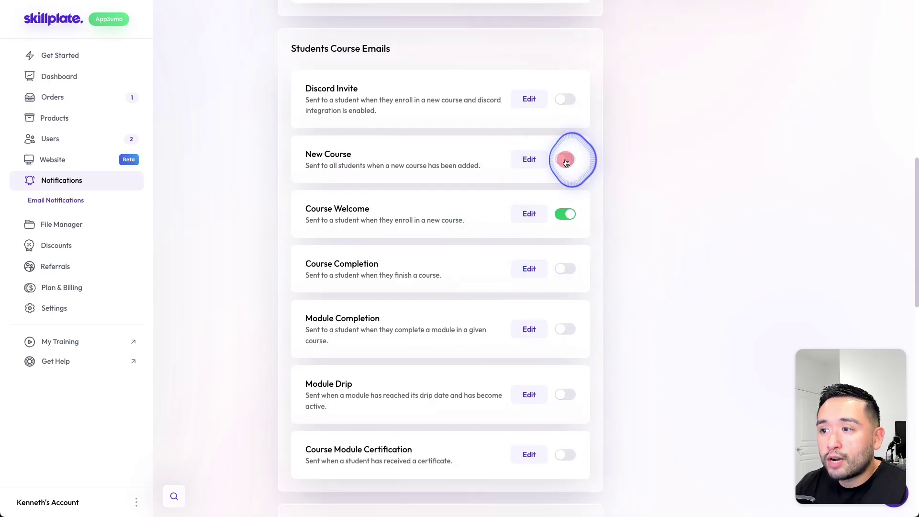
left_click(528, 161)
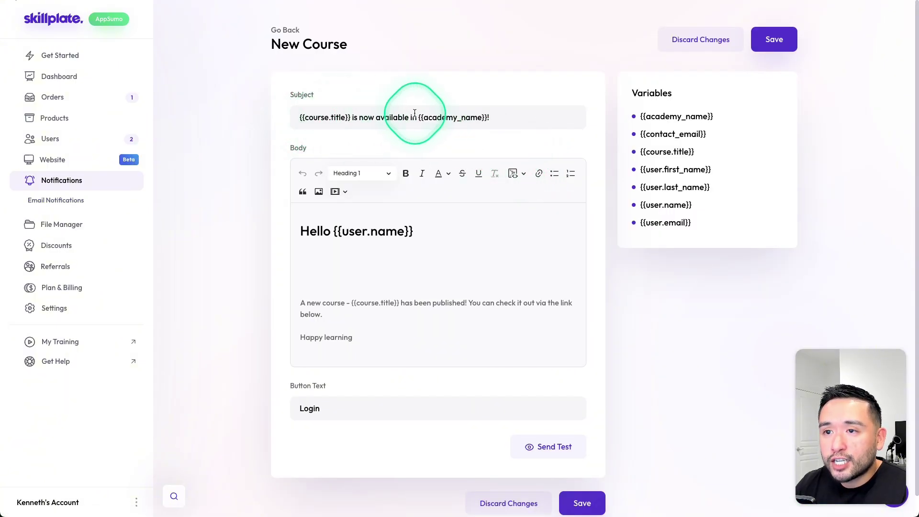
left_click(367, 231)
scroll(336, 232, "down", 1)
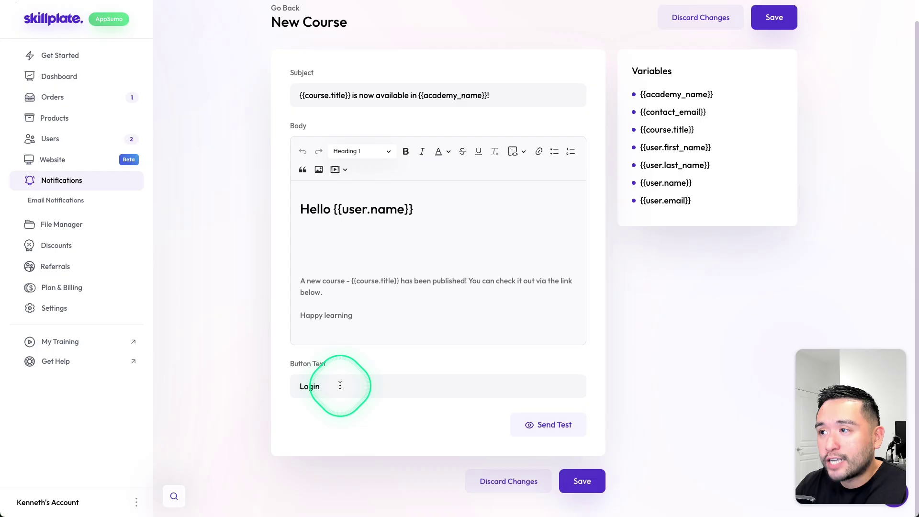
left_click_drag(646, 91, 691, 194)
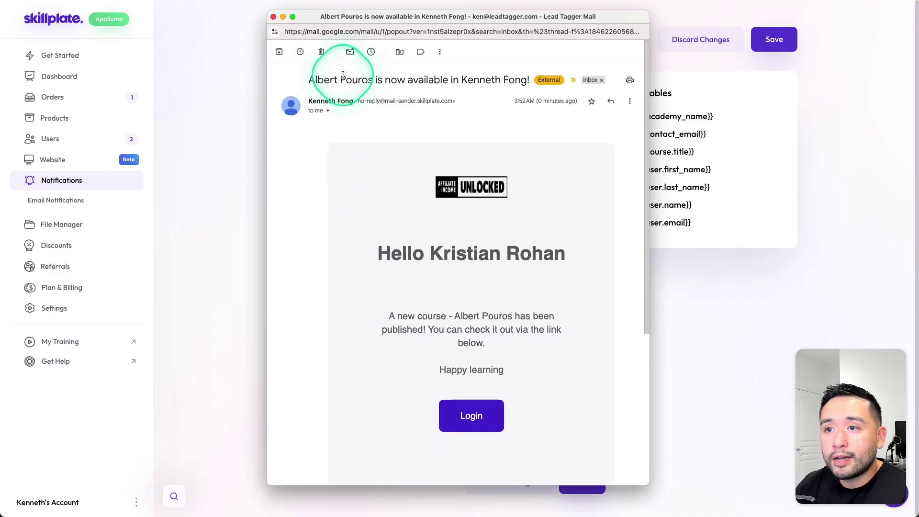
Step: Read the course-published notification email in Gmail, highlighting its subject line and reading through the body
left_click_drag(315, 80, 491, 78)
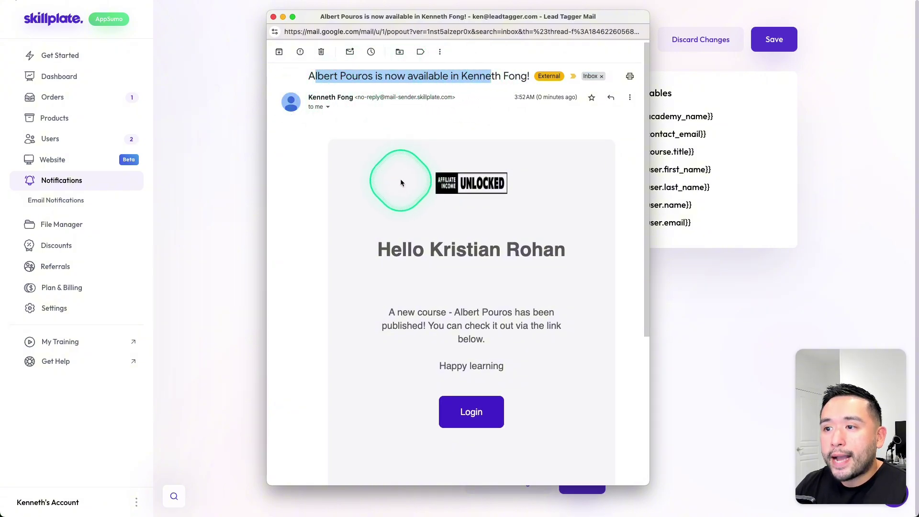
scroll(402, 182, "down", 3)
left_click_drag(391, 191, 466, 281)
scroll(493, 344, "down", 2)
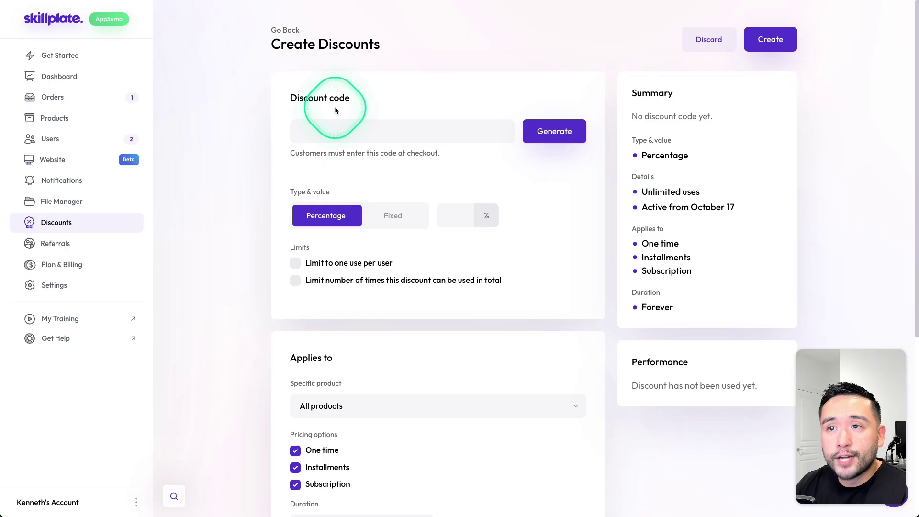
Step: Look over the Create Discounts form and the Referrals page, then go to the Settings overview
scroll(379, 85, "down", 1)
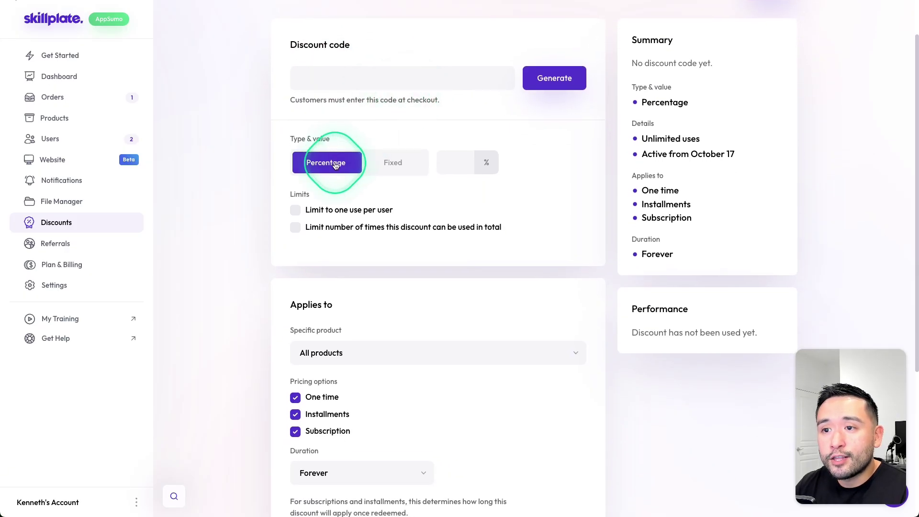
scroll(399, 162, "down", 4)
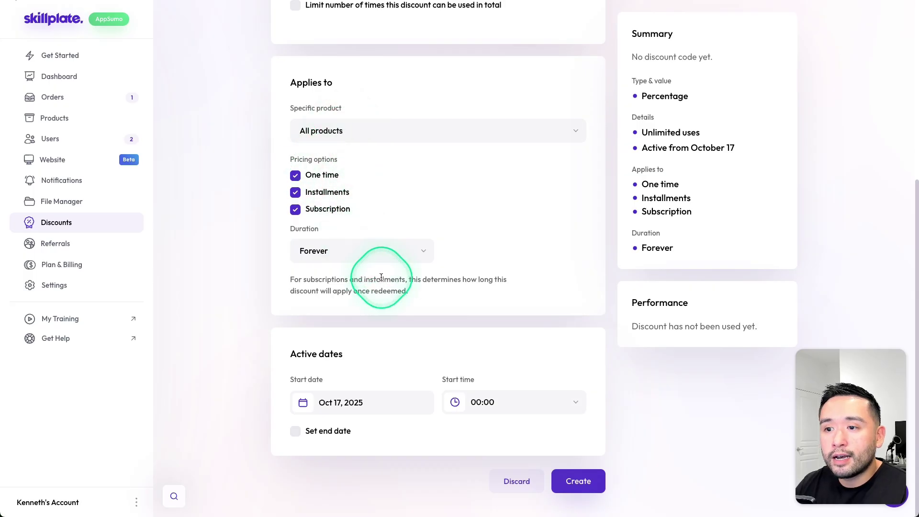
left_click(139, 244)
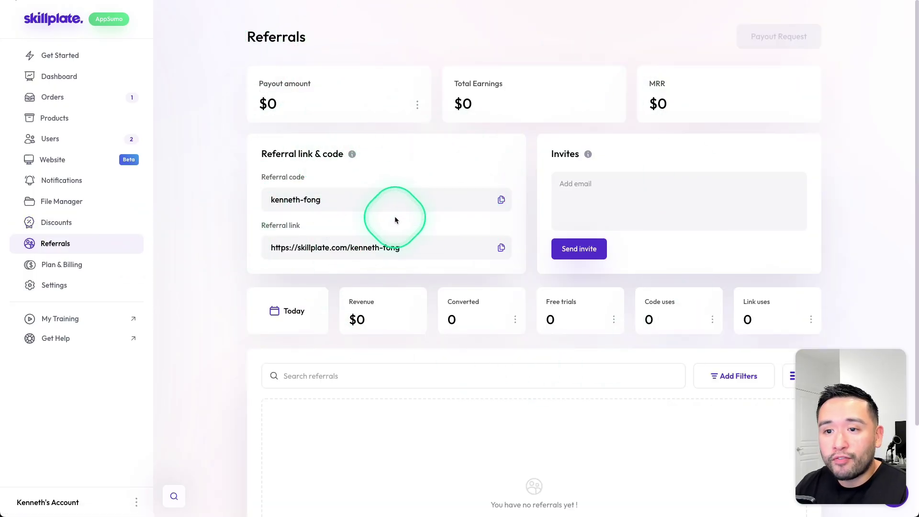
left_click(120, 285)
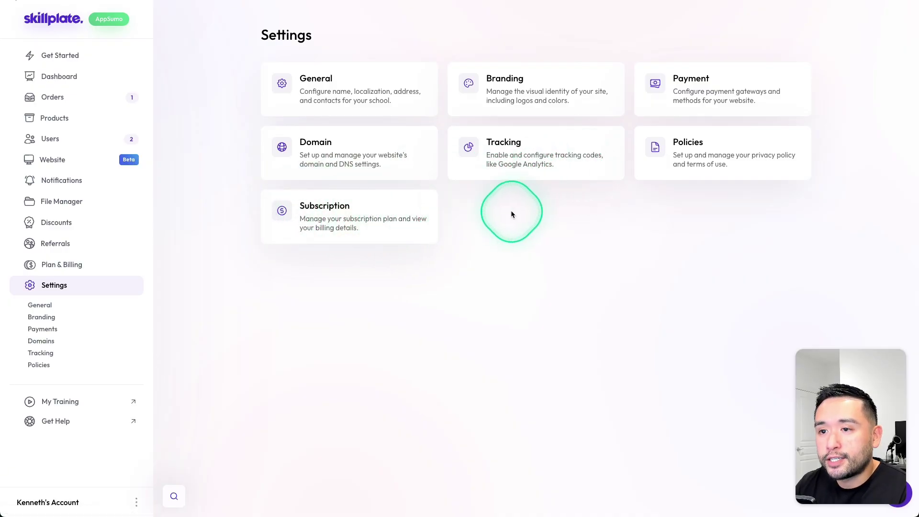
Step: Review the connected domains and the DNS troubleshooting records for affiliateincomeunlocked.com
left_click(347, 153)
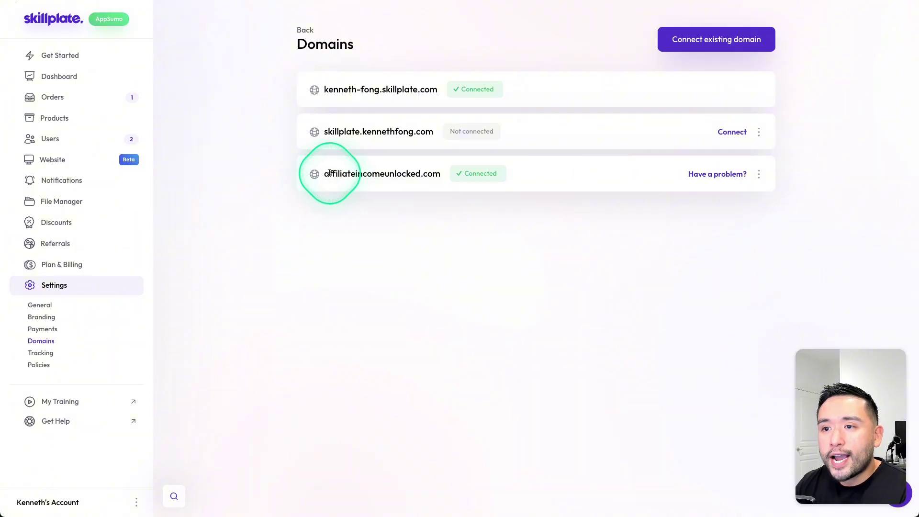
left_click_drag(330, 173, 426, 173)
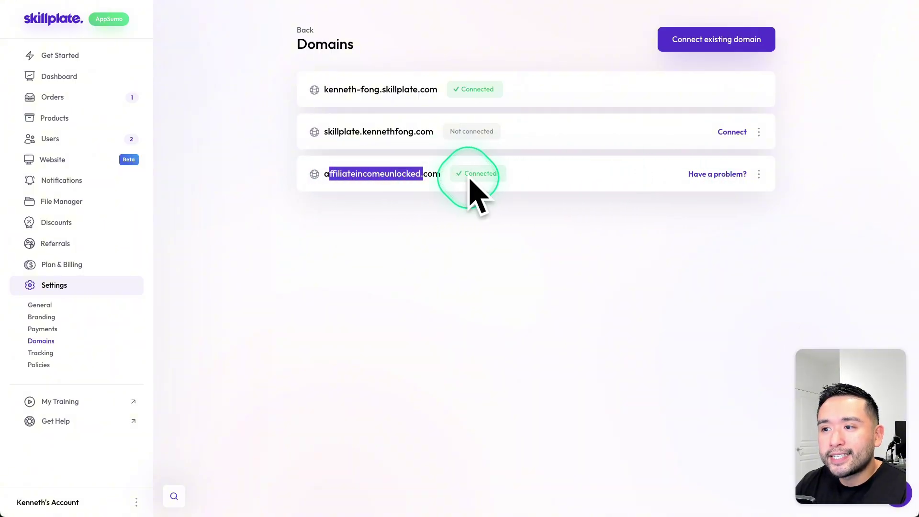
left_click(726, 179)
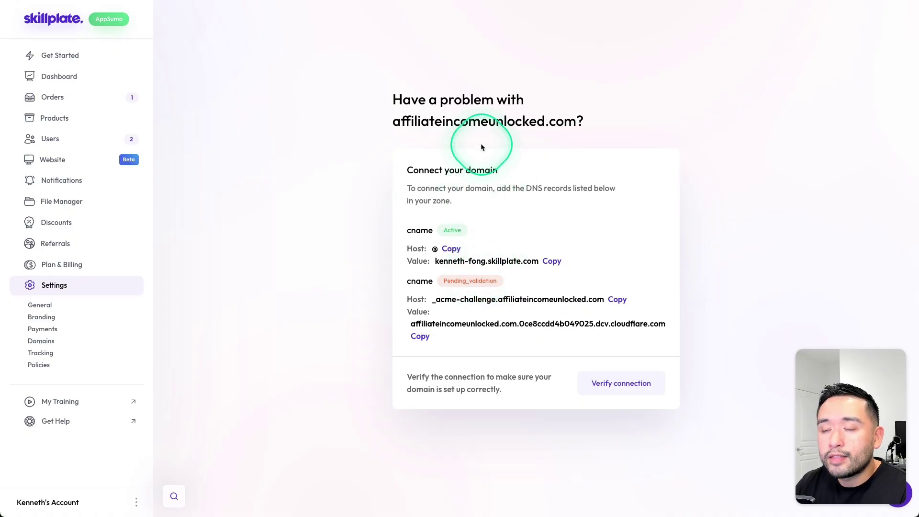
left_click_drag(402, 123, 544, 125)
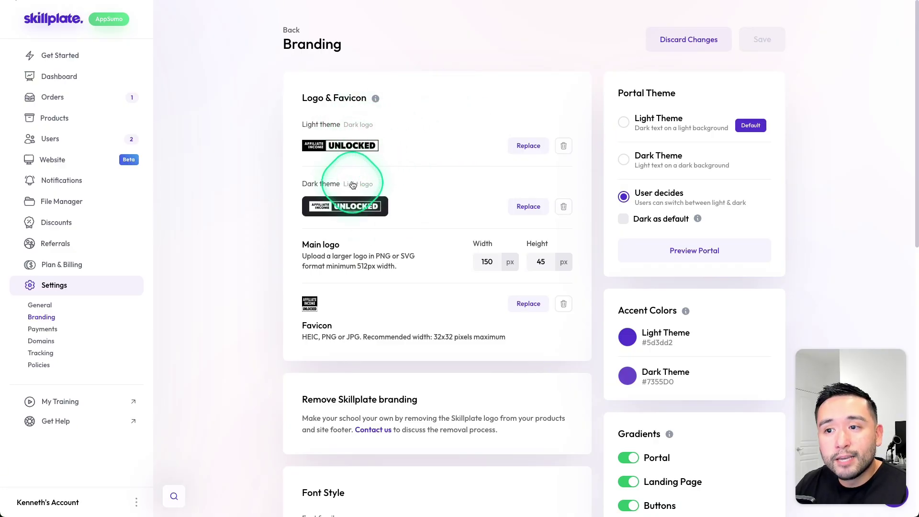
scroll(345, 188, "down", 1)
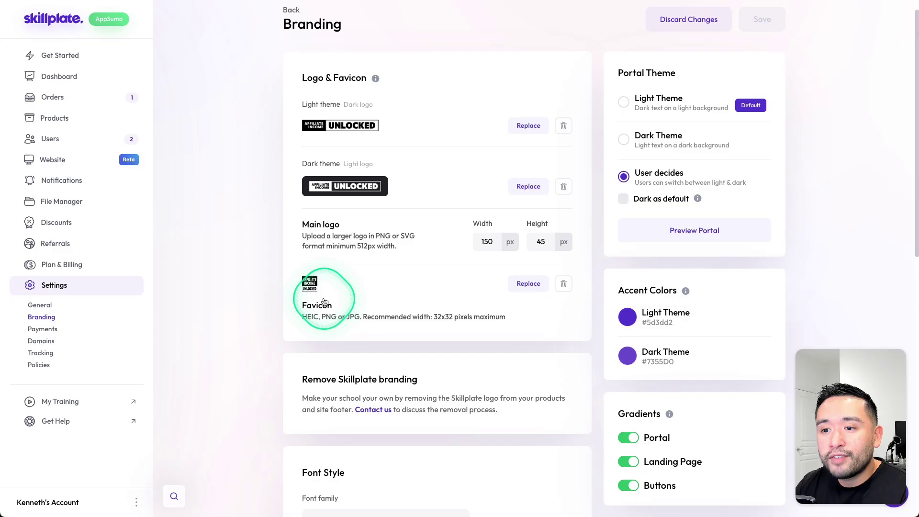
scroll(328, 293, "down", 3)
scroll(329, 293, "down", 5)
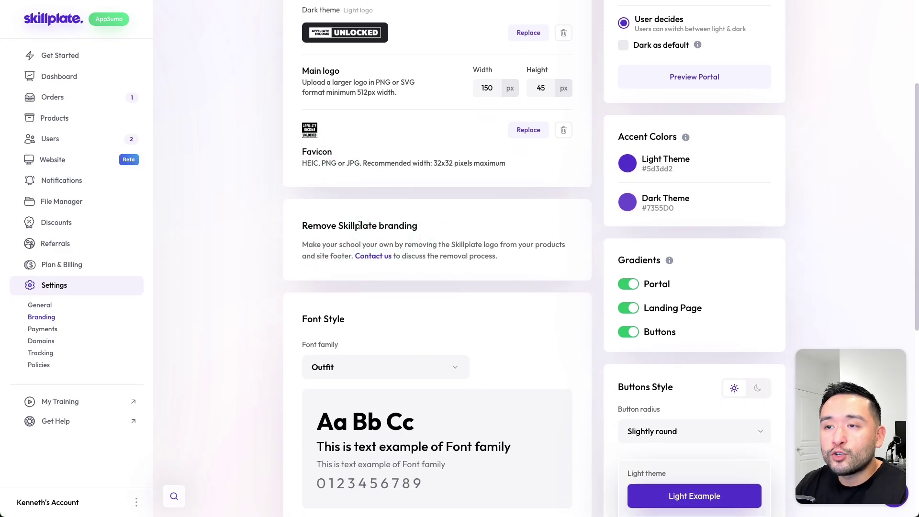
scroll(330, 225, "down", 6)
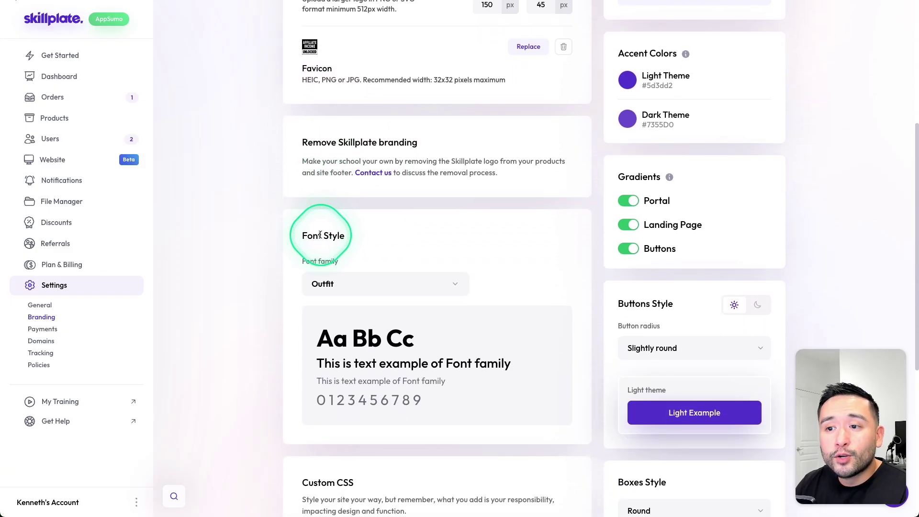
scroll(342, 242, "down", 2)
left_click(366, 220)
scroll(386, 283, "down", 10)
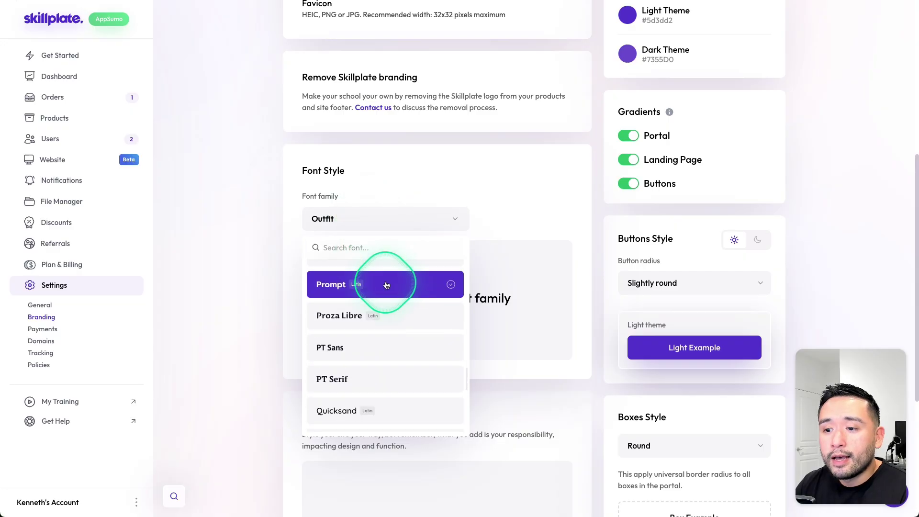
scroll(385, 286, "down", 3)
scroll(378, 297, "up", 5)
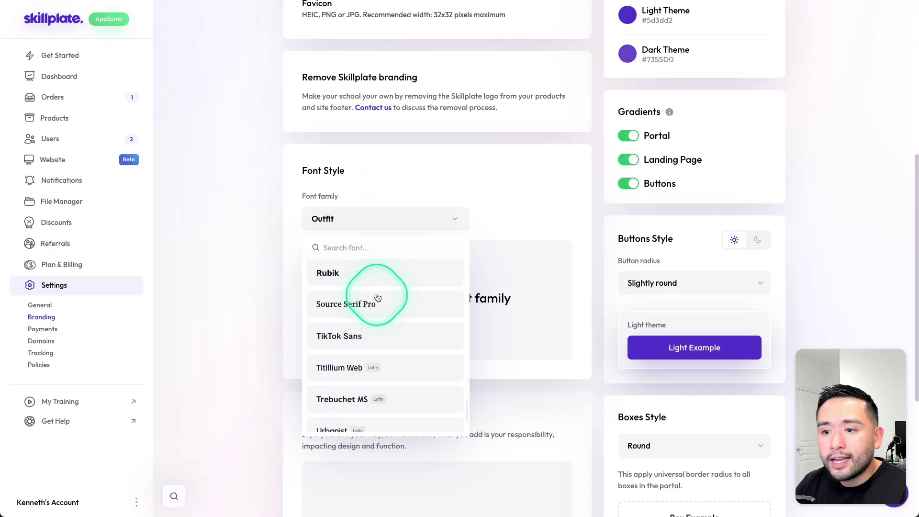
scroll(377, 297, "up", 6)
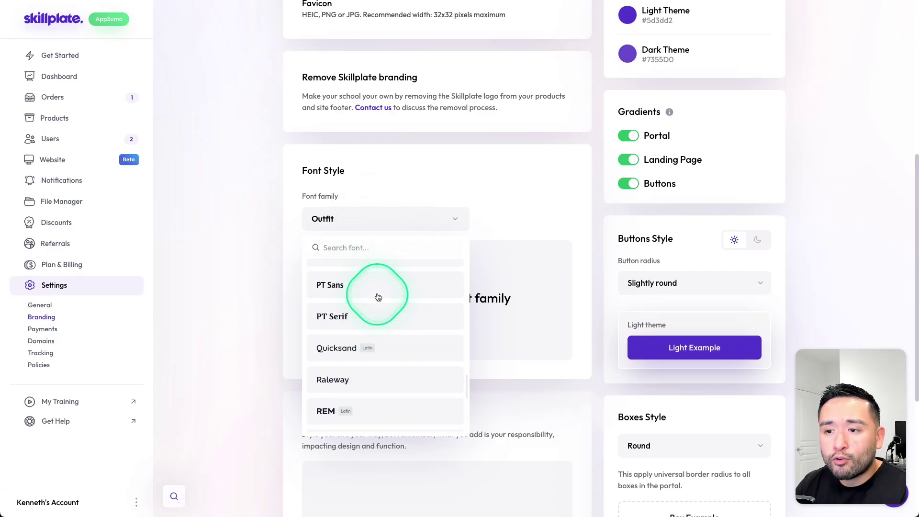
scroll(377, 297, "up", 6)
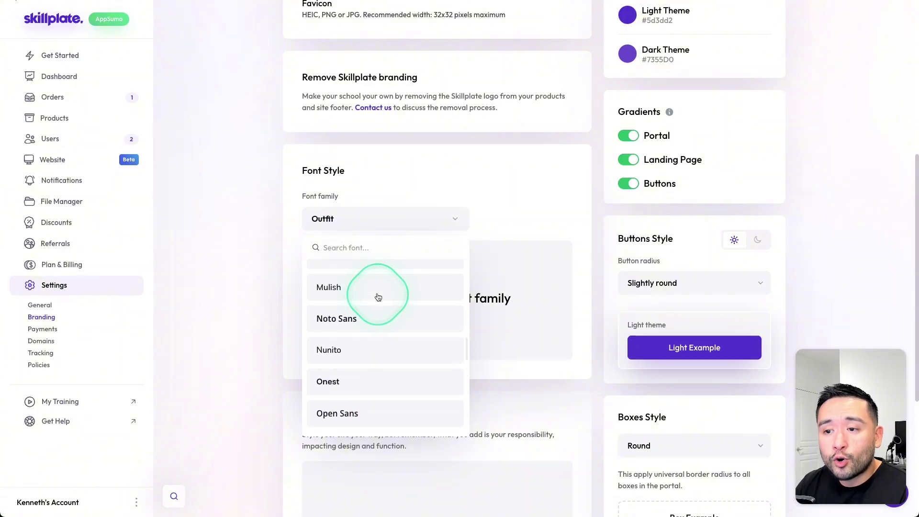
scroll(376, 290, "up", 1)
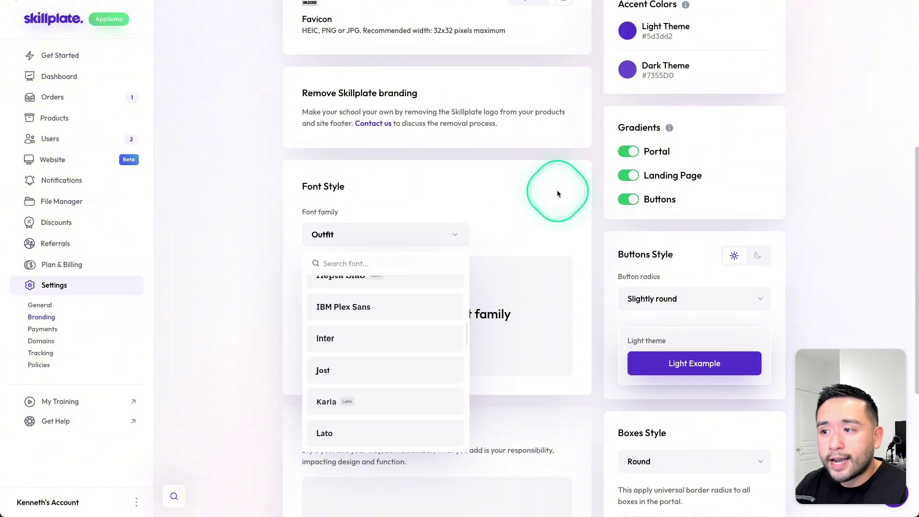
left_click(557, 191)
scroll(579, 199, "up", 2)
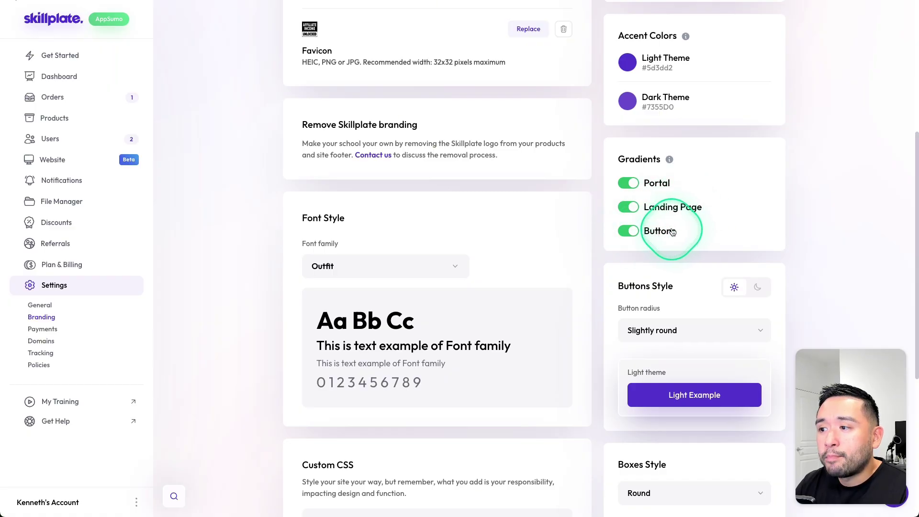
scroll(640, 219, "up", 5)
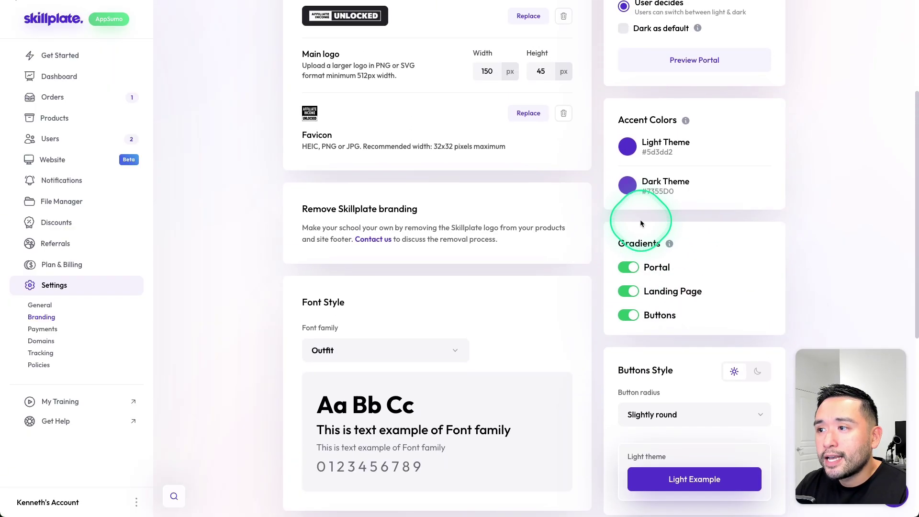
scroll(673, 202, "up", 2)
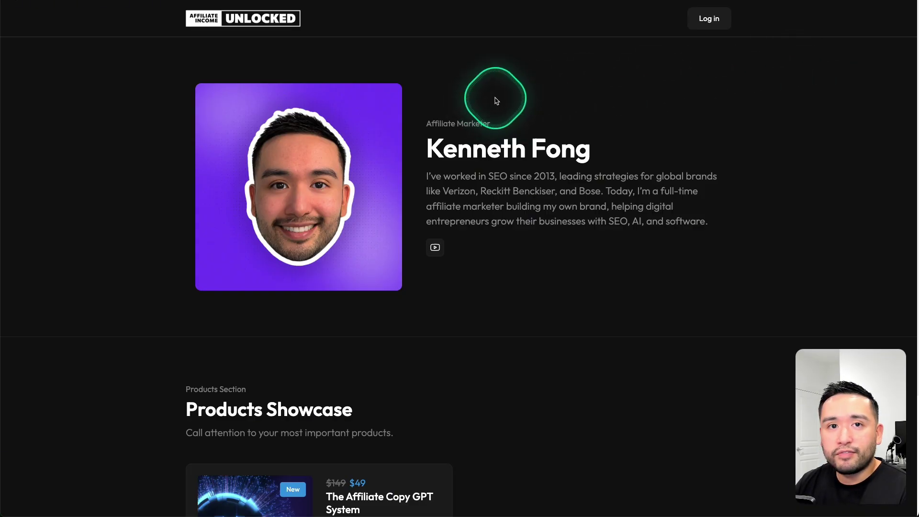
Step: Browse The Affiliate Copy GPT System product page, its $49 price and three-module Course Program
scroll(497, 100, "down", 1)
scroll(429, 91, "down", 3)
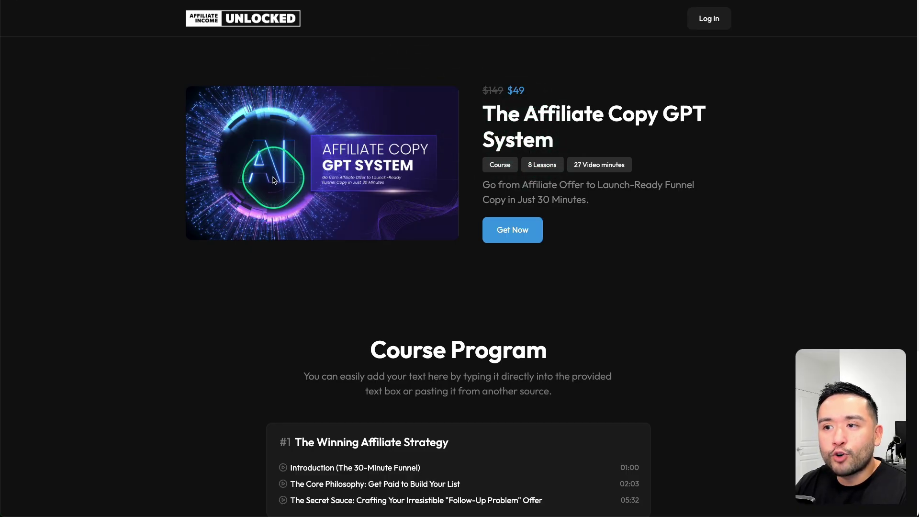
scroll(503, 93, "down", 3)
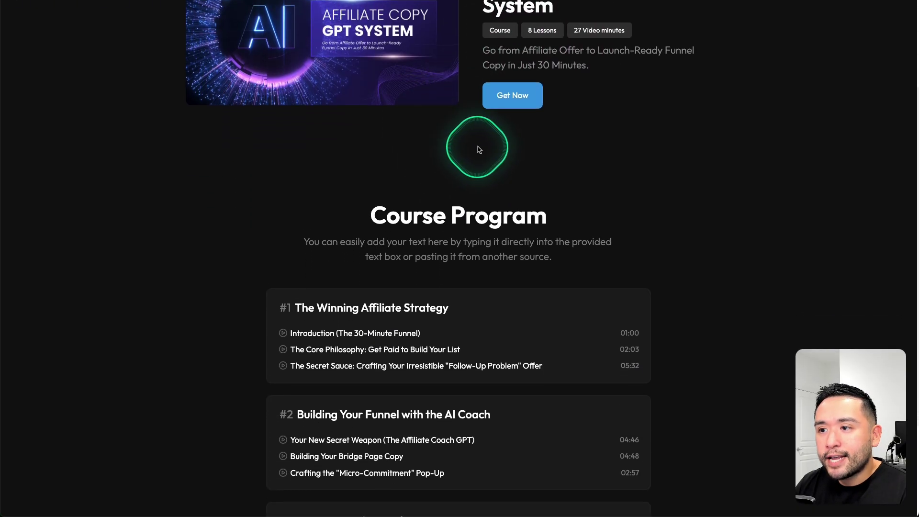
scroll(479, 144, "down", 2)
scroll(478, 137, "down", 1)
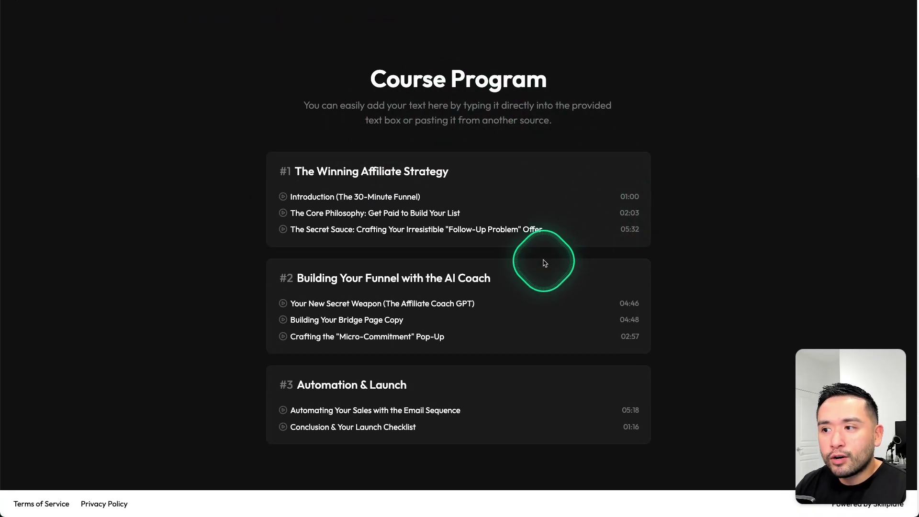
scroll(551, 258, "up", 5)
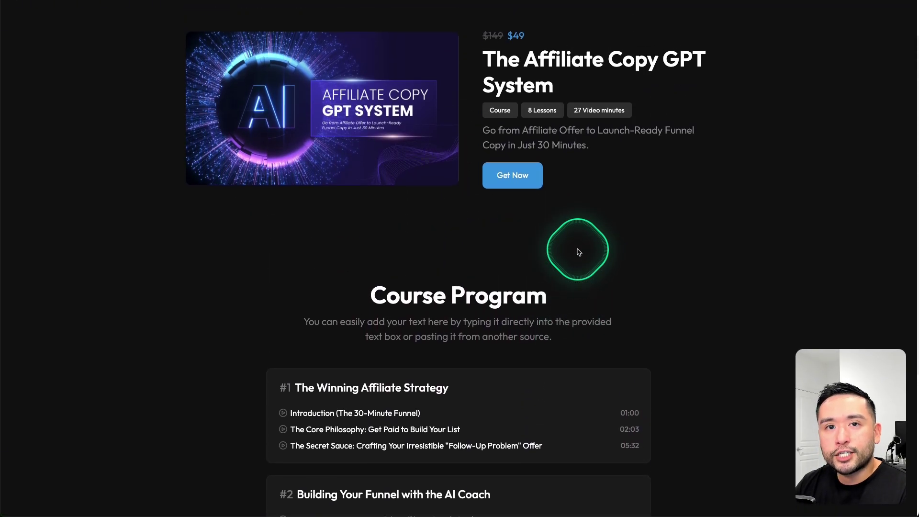